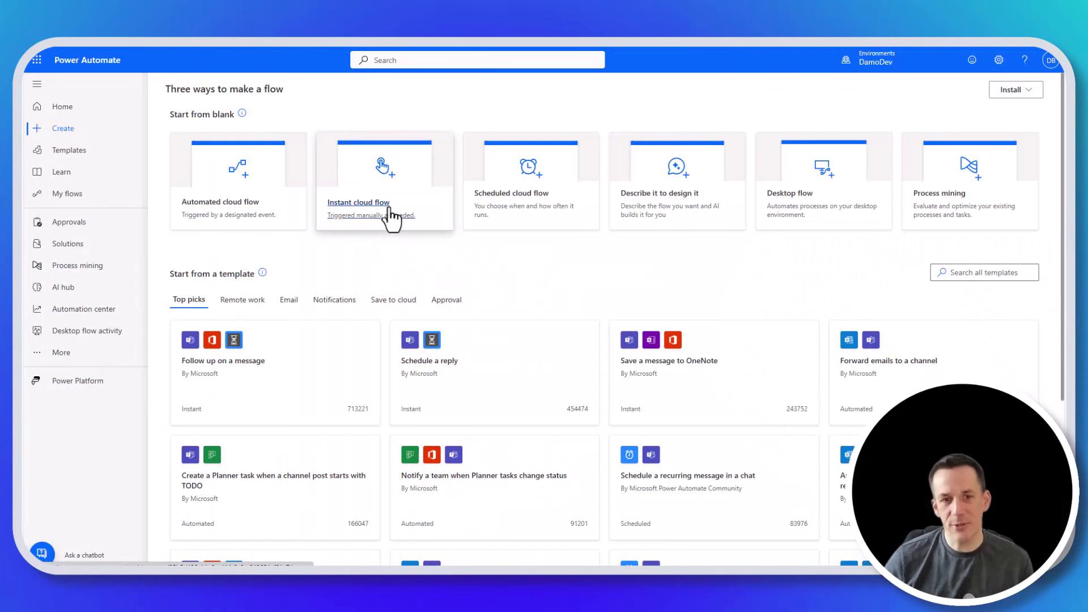
- Create an instant cloud flow with the Manually trigger a flow trigger
left_click(390, 211)
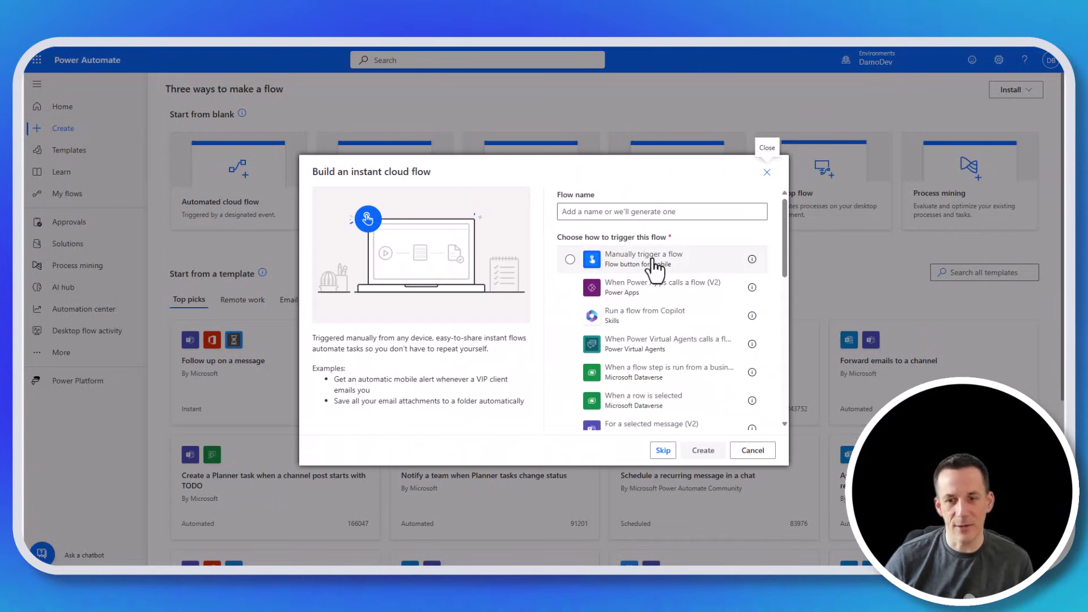
left_click(654, 261)
left_click(704, 450)
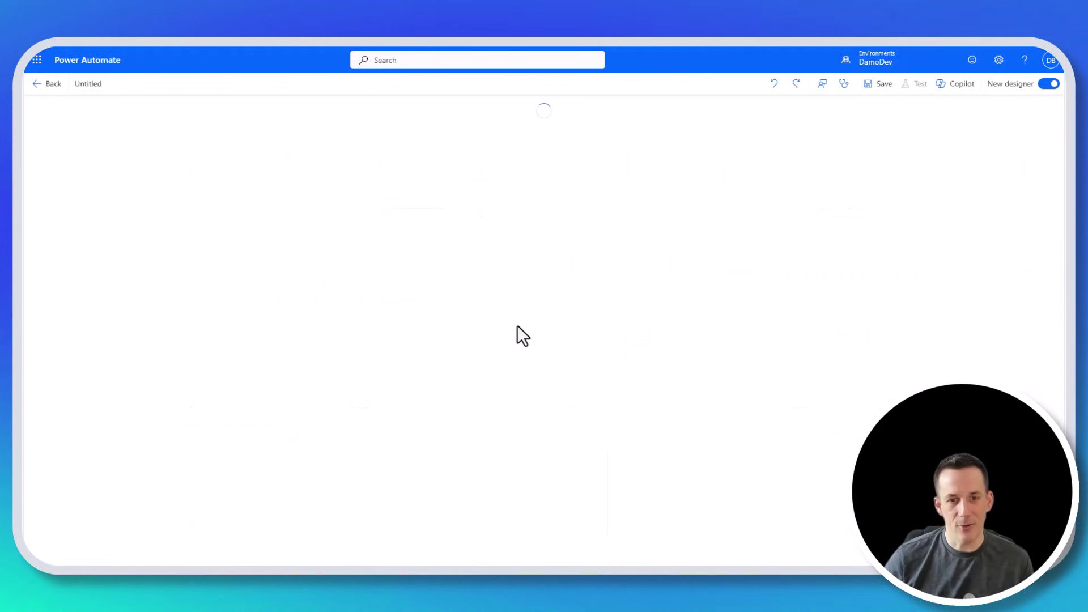
- Add a Compose action below the trigger and paste the package tracking JSON into its Inputs
left_click(544, 356)
left_click(592, 357)
type("c")
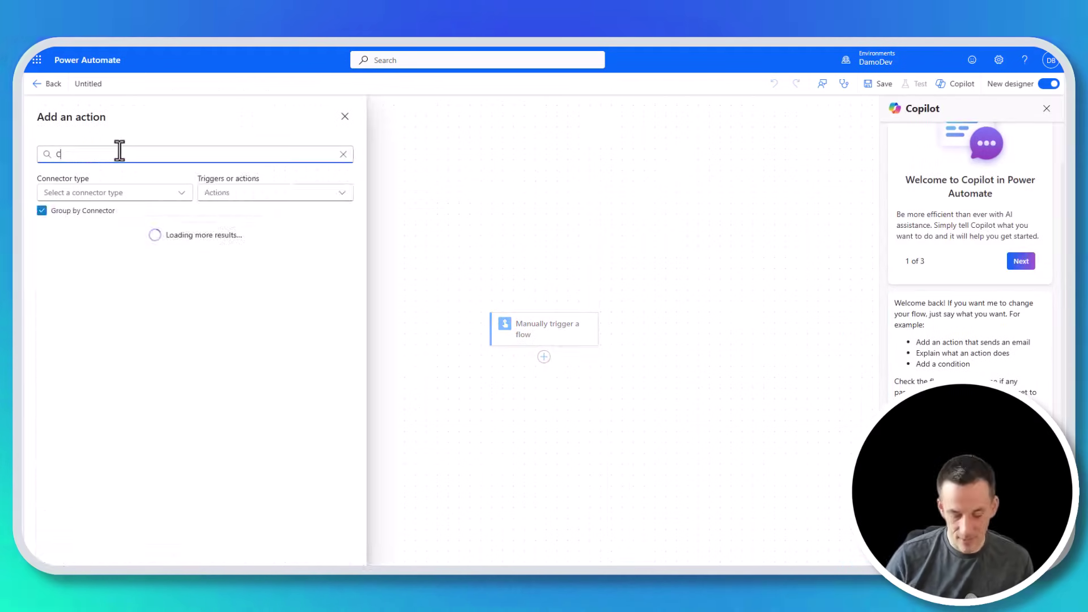
type("ompose")
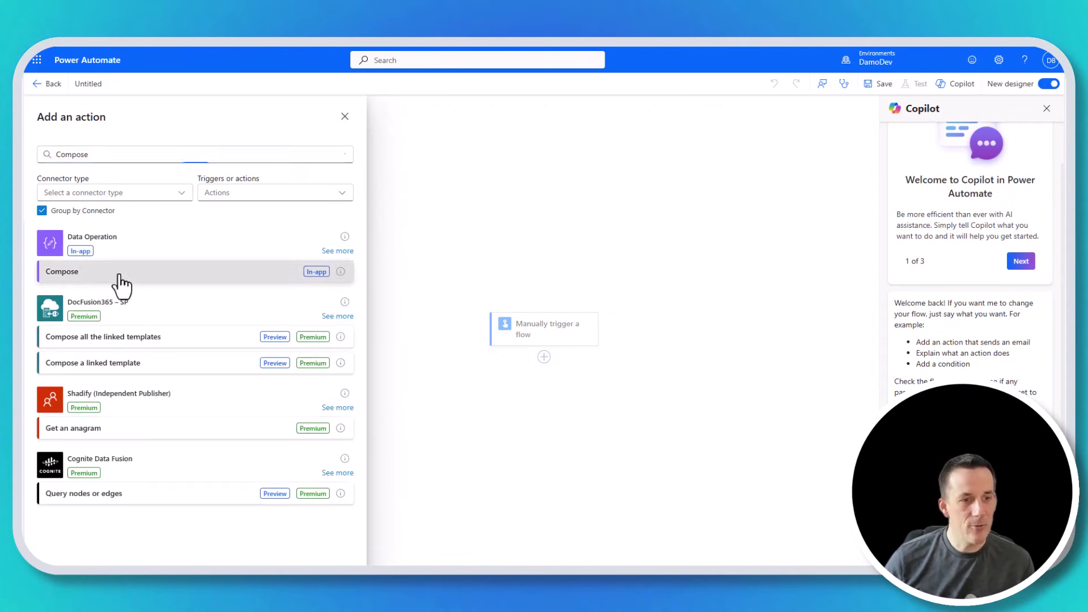
left_click(121, 272)
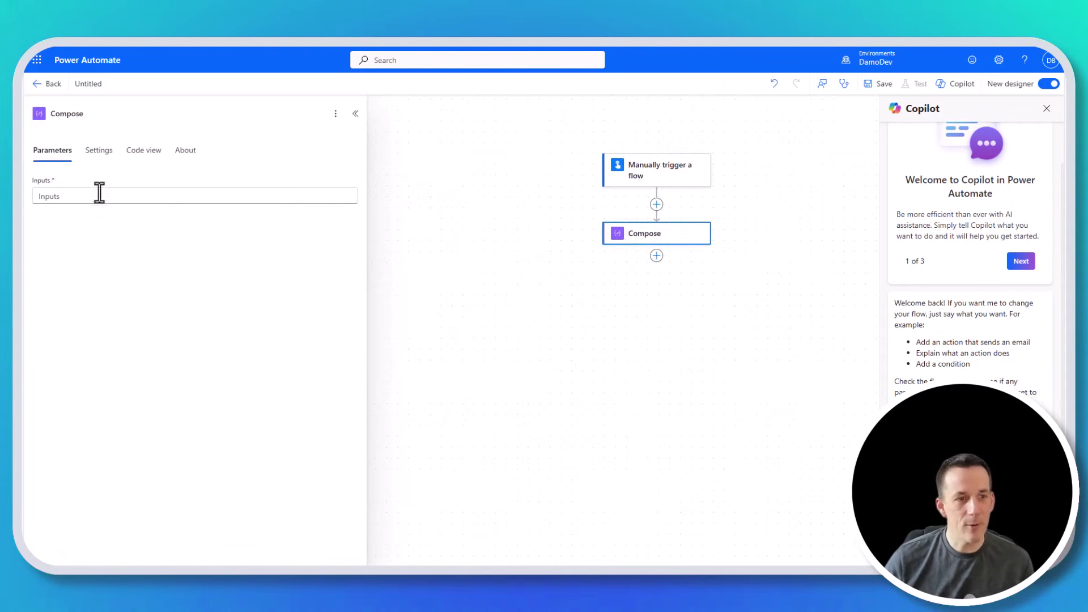
left_click(98, 193)
key("ctrl+v")
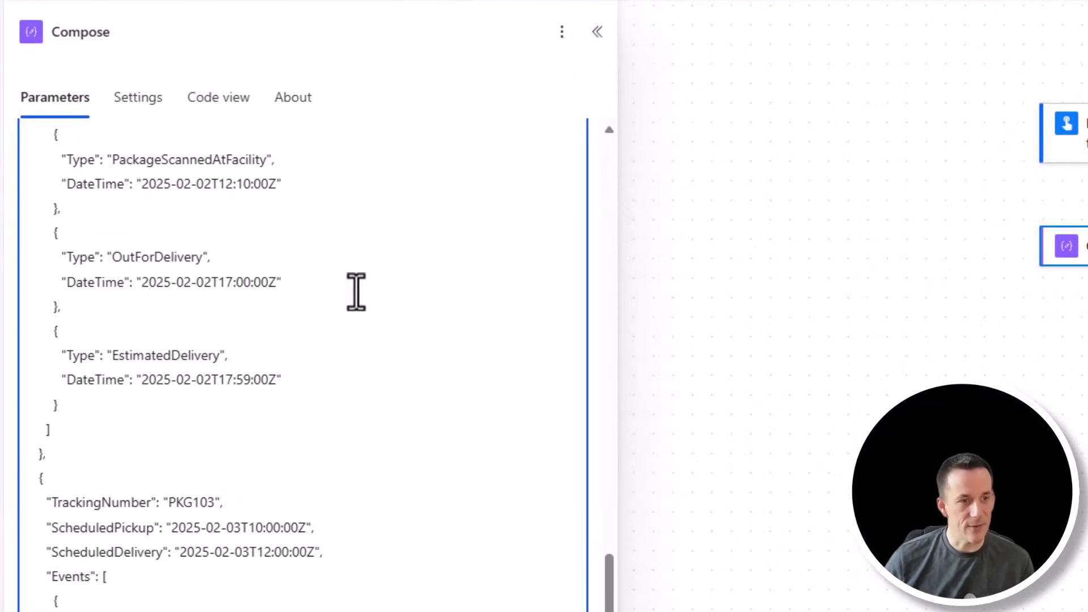
left_click_drag(609, 583, 607, 242)
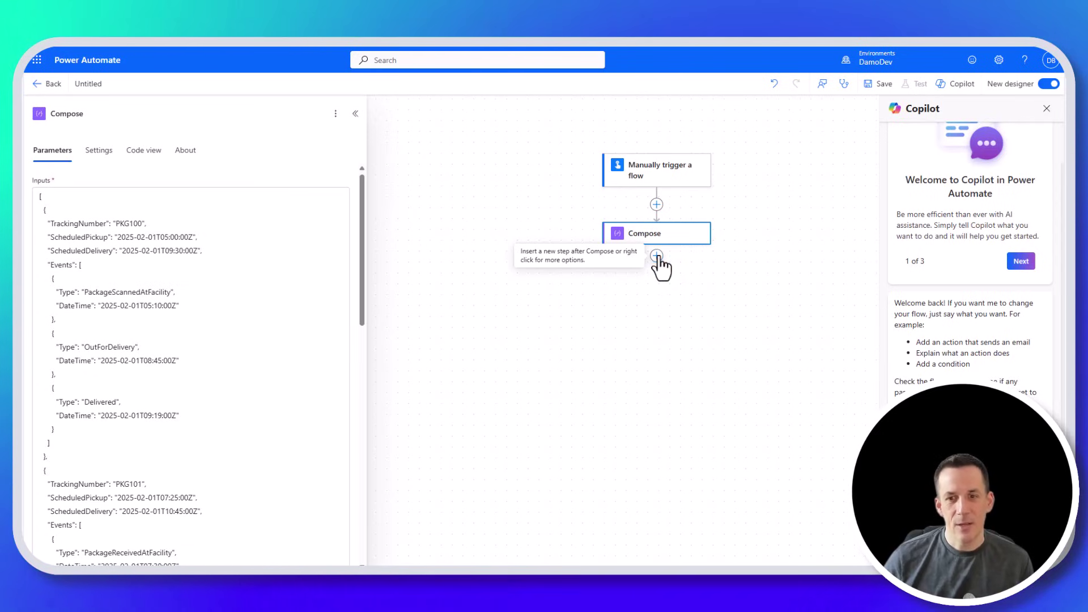
- Insert a Data Operation Select action directly below the Compose step
left_click(656, 255)
left_click(703, 245)
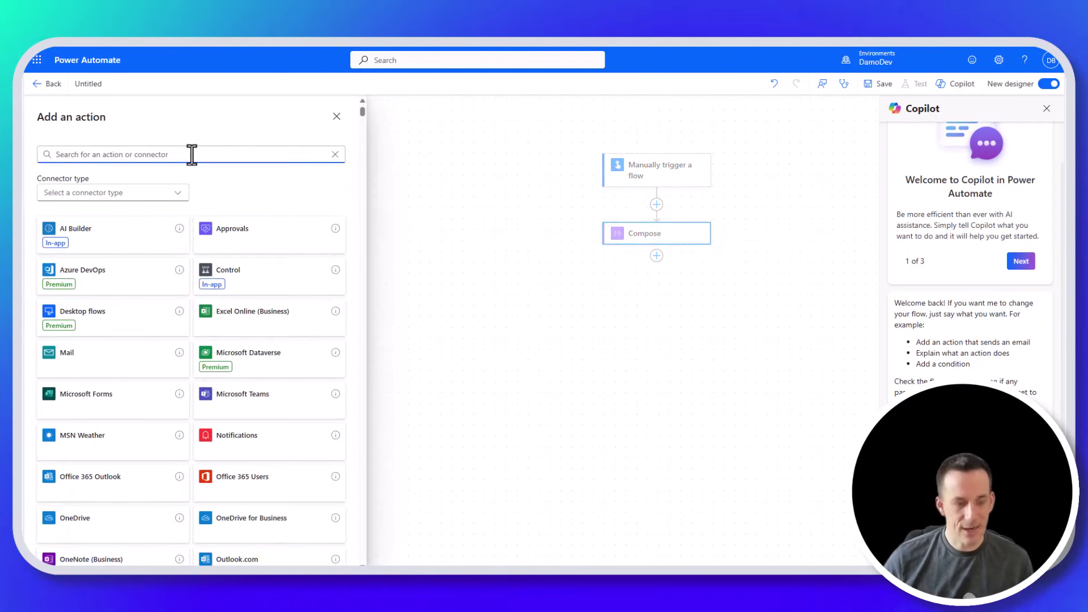
type("Select")
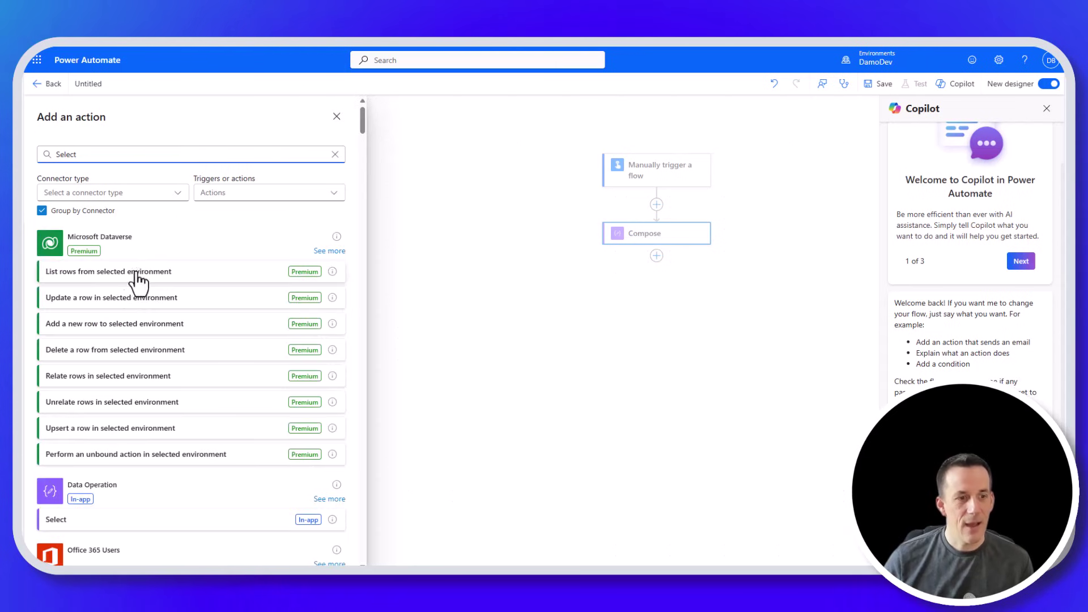
left_click(109, 530)
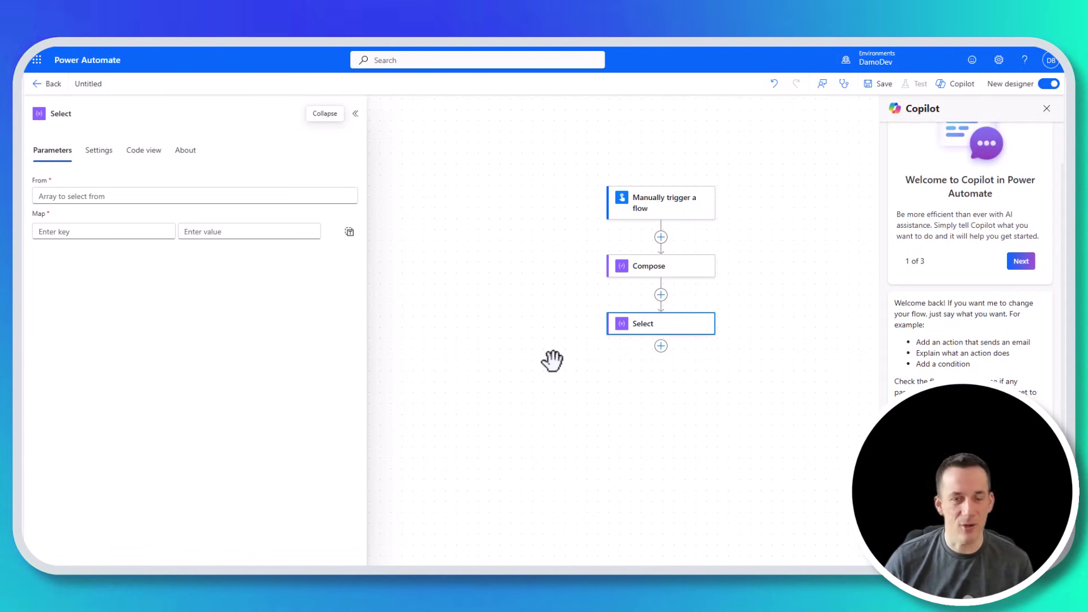
- Set the Select's From field to the Compose Outputs dynamic content
left_click(129, 195)
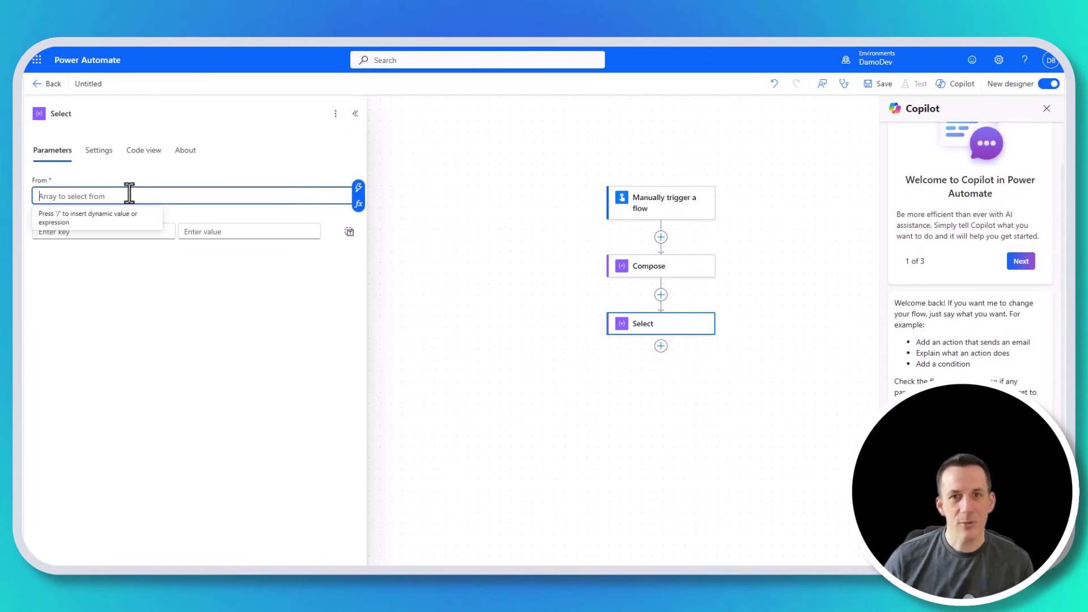
left_click(359, 188)
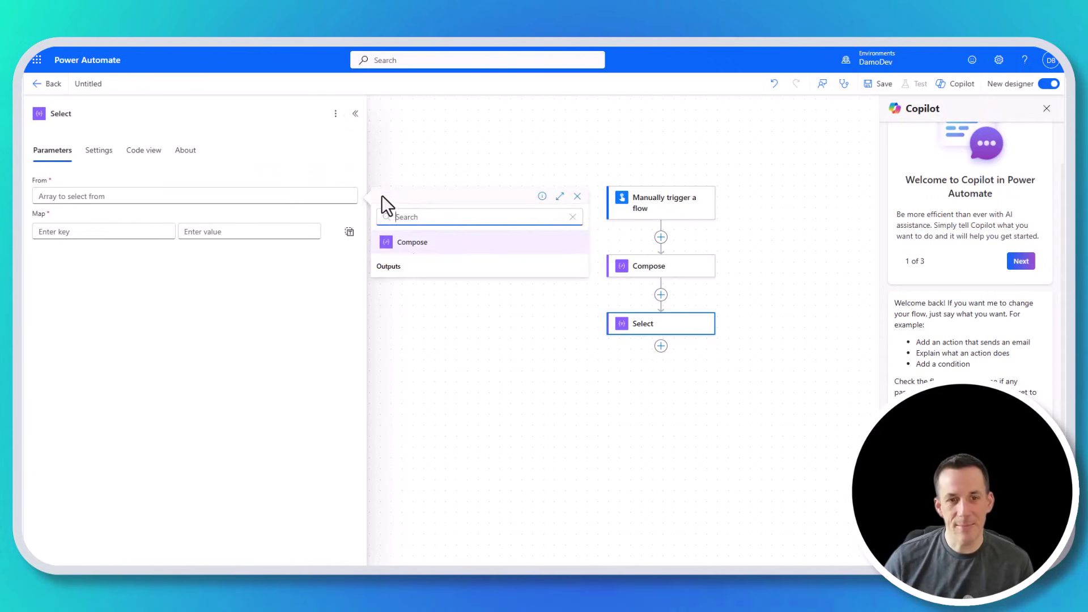
left_click(406, 270)
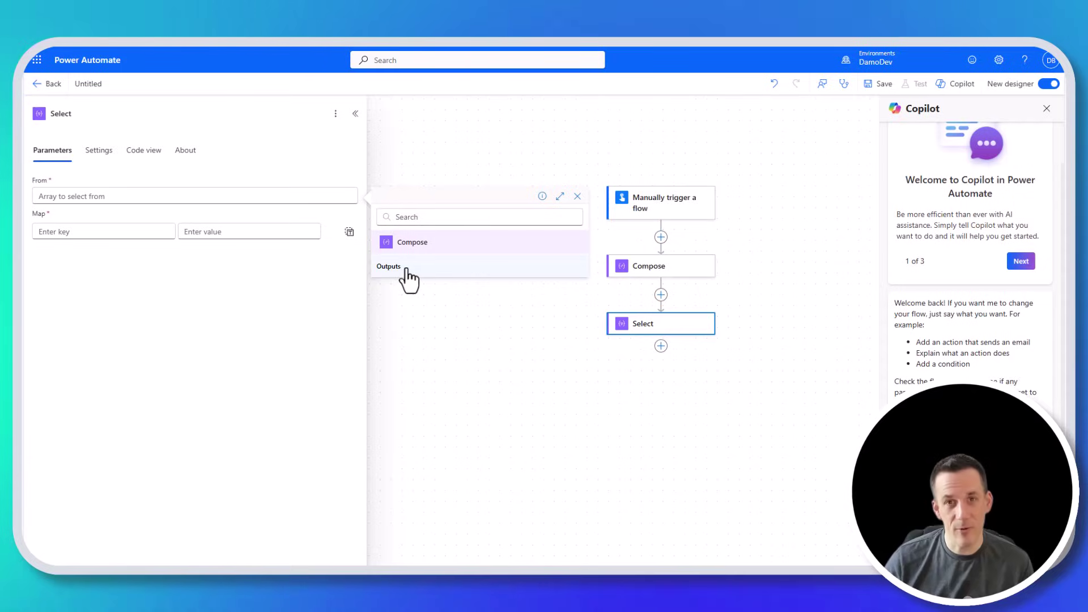
left_click(405, 270)
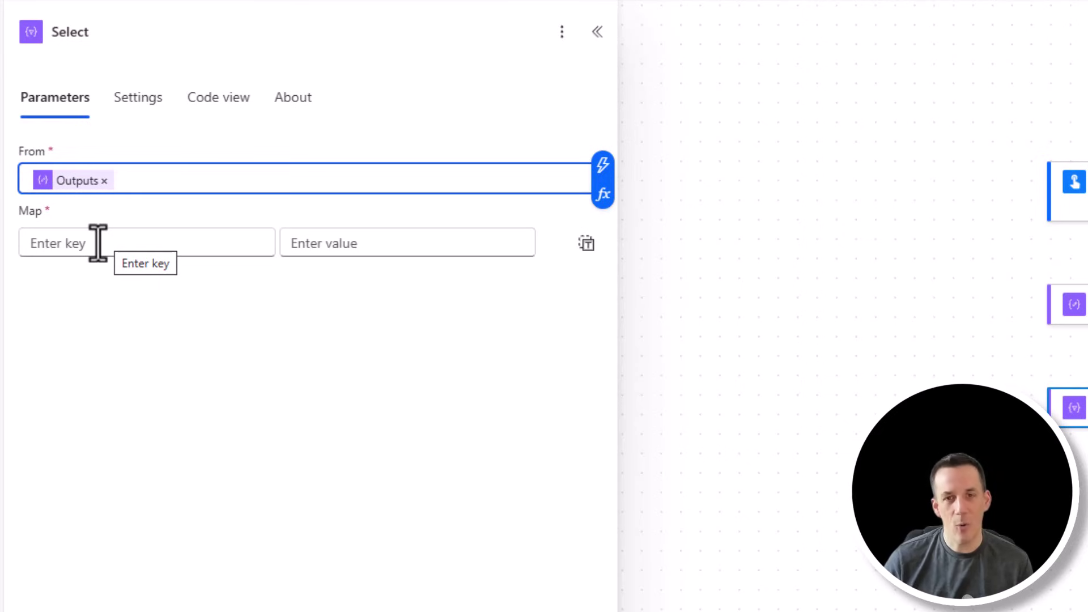
- Define the Map keys TrackingNumber through Delivered by pasting a JSON object with null values
left_click(585, 244)
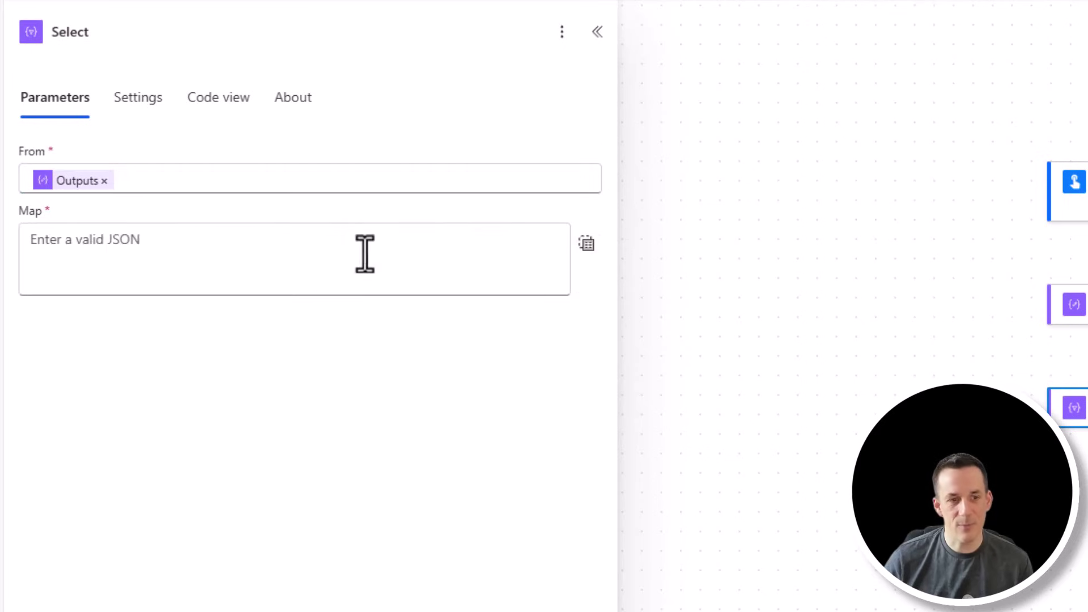
left_click(104, 237)
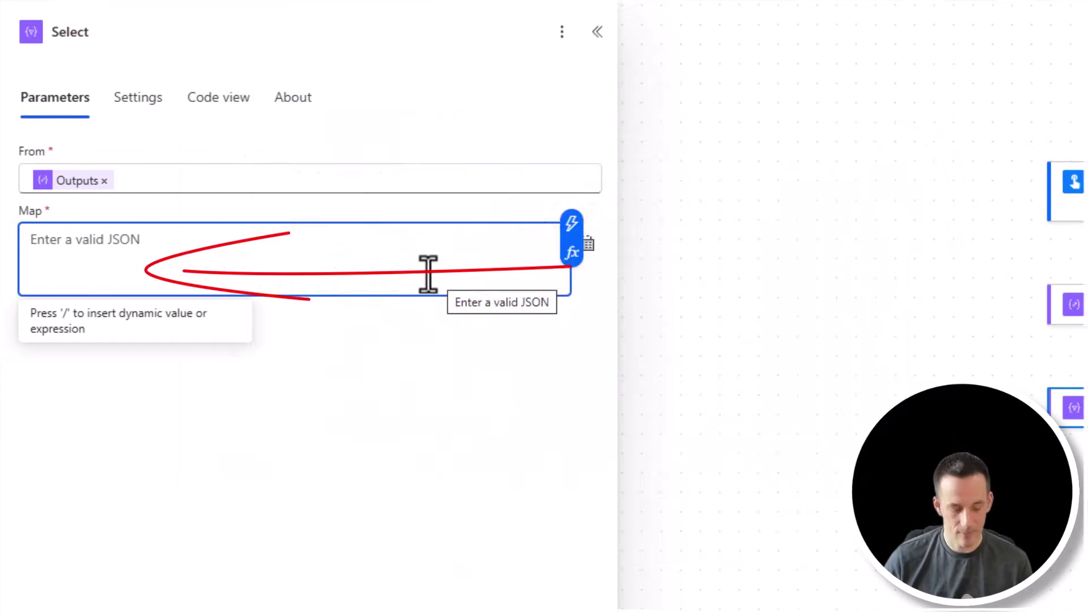
type("{   \"TrackingNumber\": \"PKG100\",   \"ScheduledPickup\": \"2025-02-01T05:00:00Z\",   \"ScheduledDelivery\": \"2025-02-01T09:30:00Z\",   \"PackageScannedAtFacility\": \"2025-02-01T05:10:00Z\",   \"PackageReceivedAtFacility\": null,   \"InTransit\": null,   \"OutForDelivery\": \"2025-02-01T08:45:00Z\",   \"EstimatedDelivery\": null,   \"Delivered\": \"2025-02-01T09:19:00Z\" }")
left_click(588, 245)
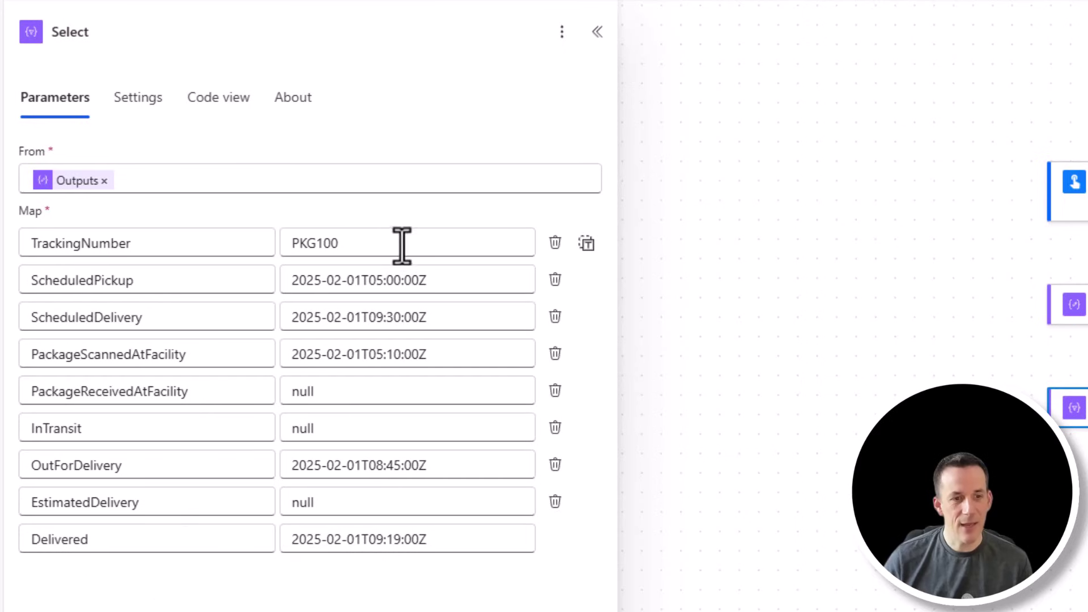
left_click(439, 243)
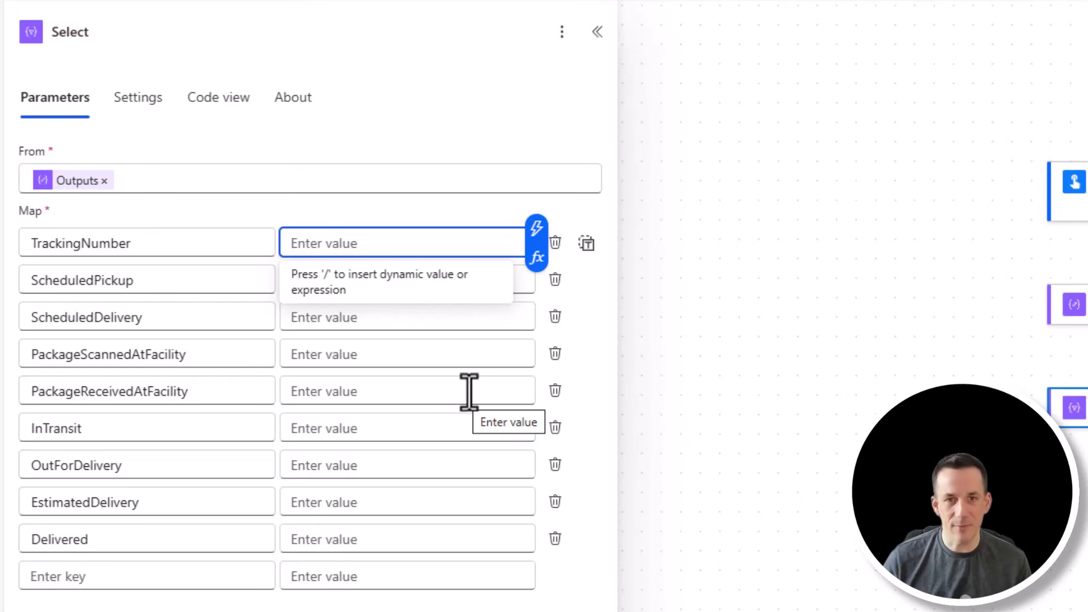
- Begin the expression item()?['TrackingNumber'] for the TrackingNumber map value
left_click(538, 259)
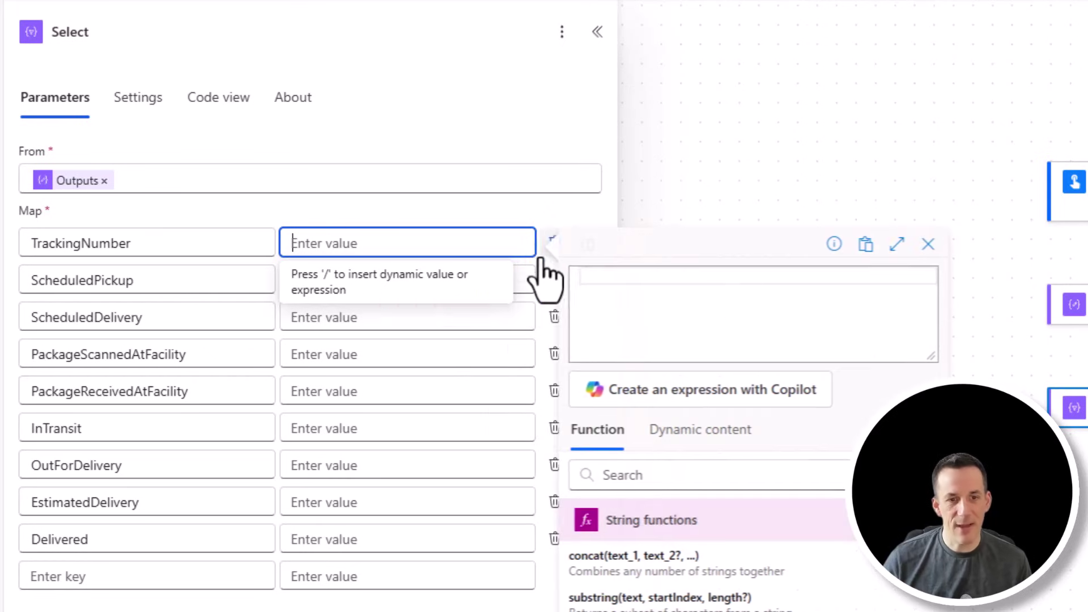
type("item")
key("Return")
type("?")
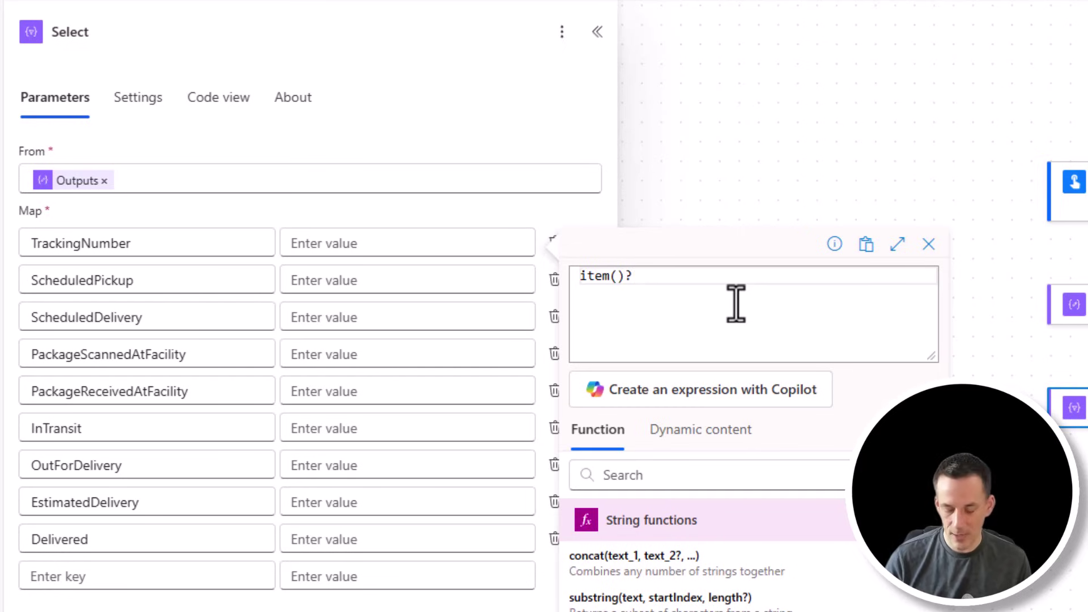
type("['")
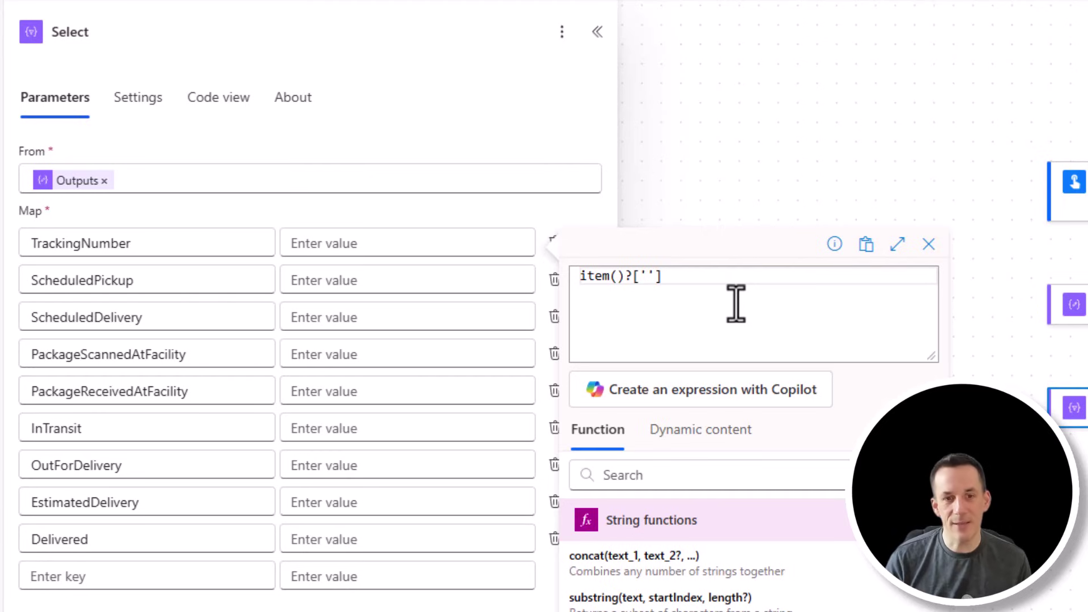
type("TrackingNu")
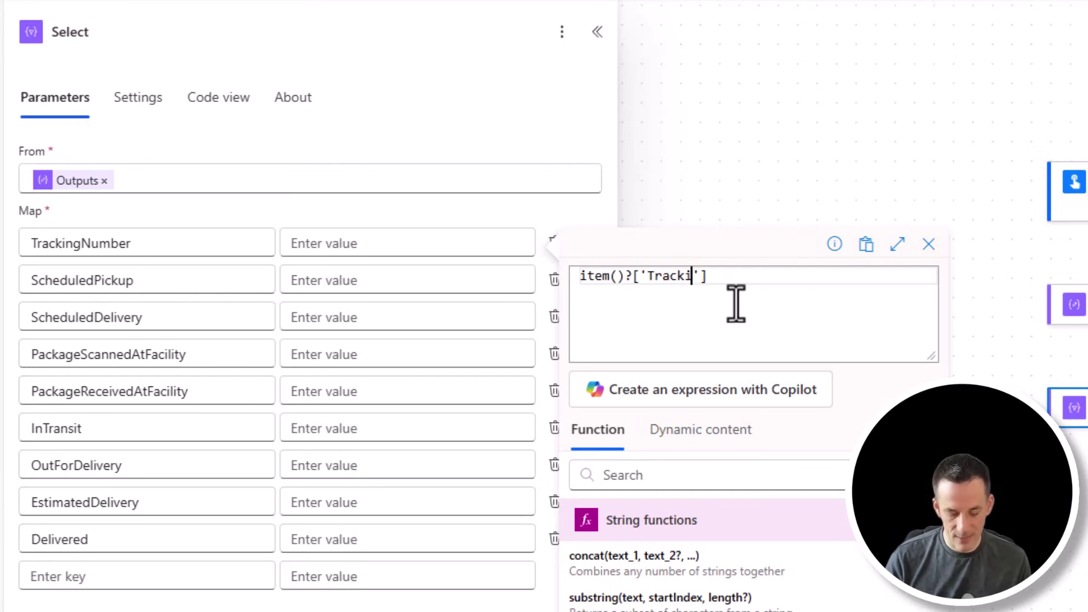
type("mber")
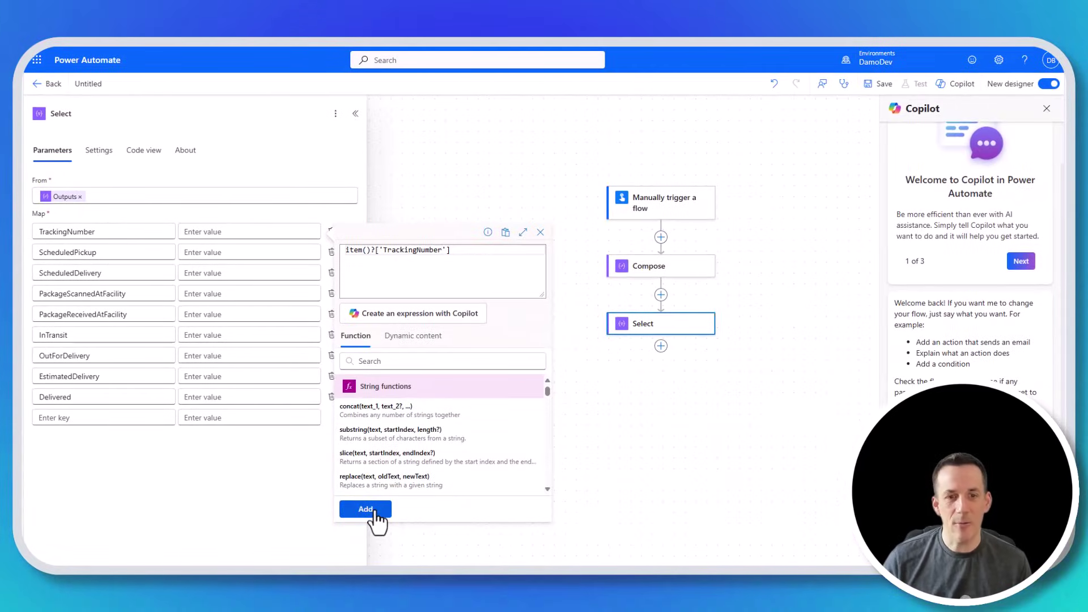
- Insert the TrackingNumber expression, then map ScheduledPickup and ScheduledDelivery with item()?['…'] lookups
left_click(366, 508)
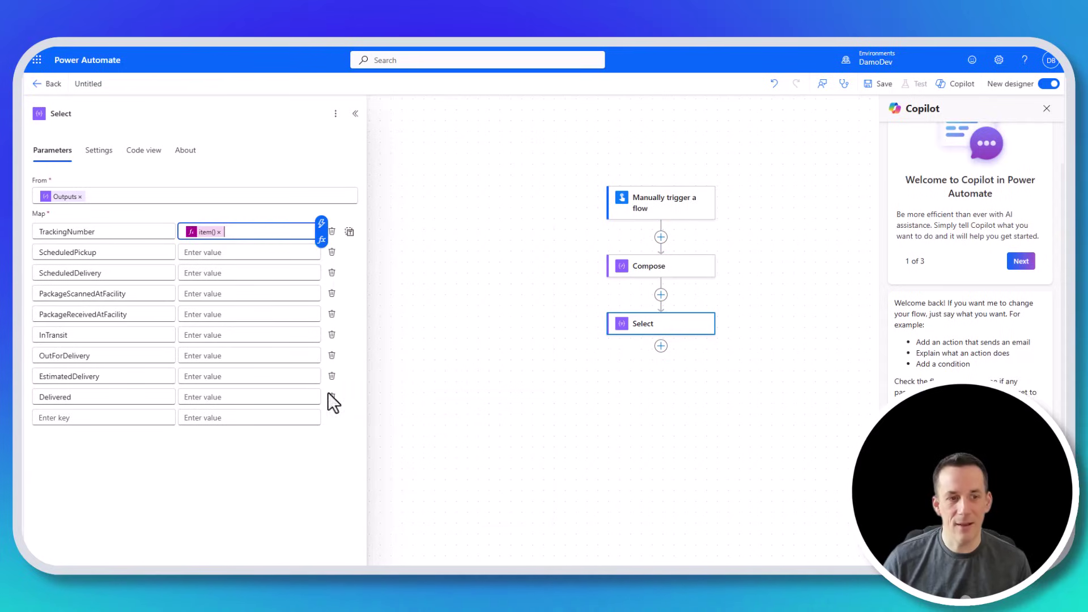
left_click(221, 252)
left_click(321, 261)
type("item()?['scheduledpickup']")
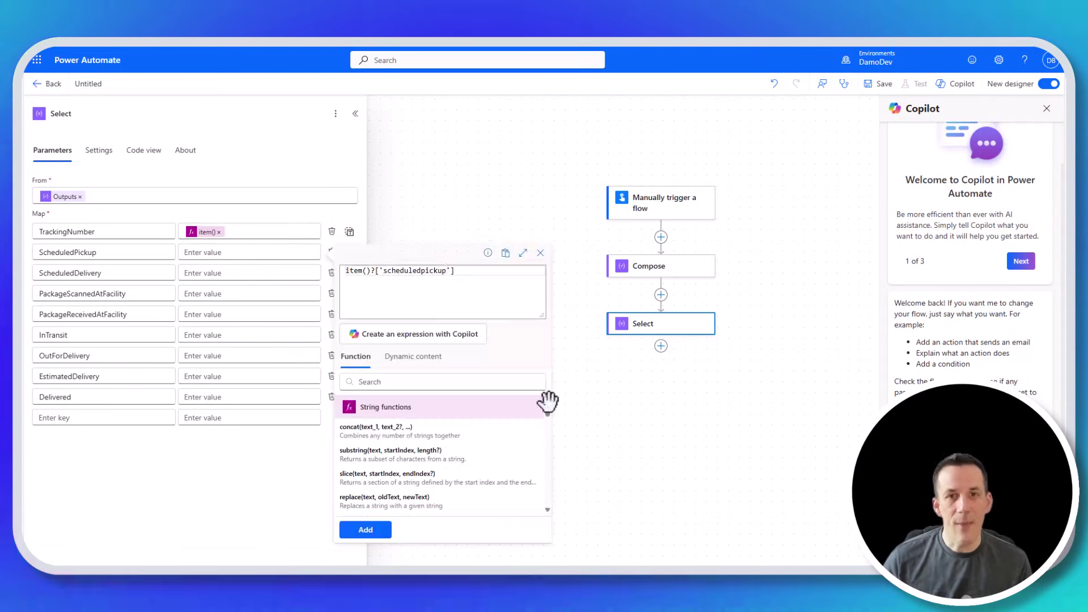
left_click(375, 531)
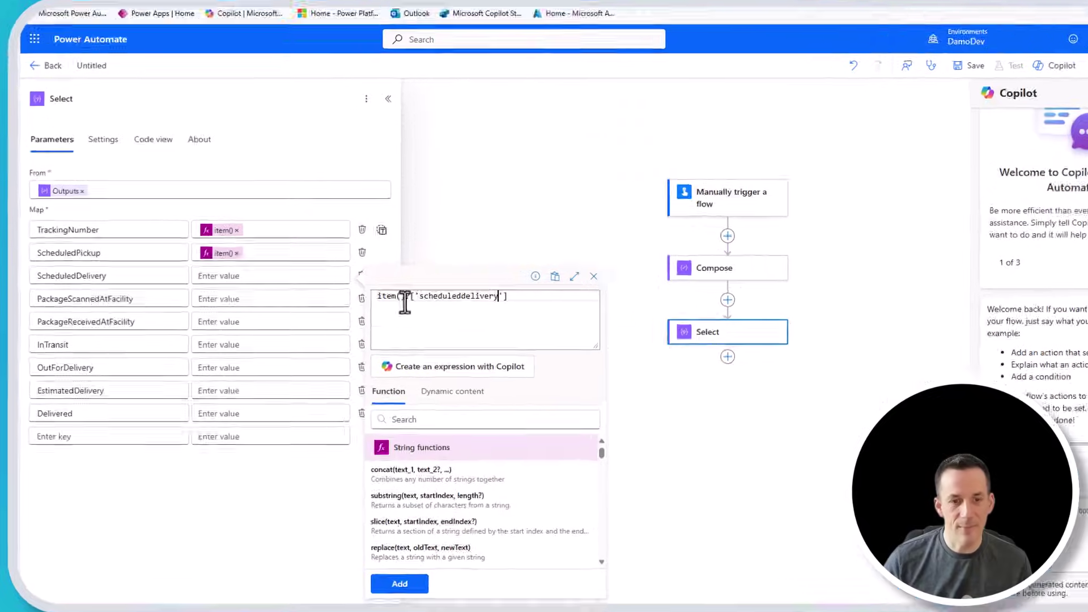
double_click(370, 291)
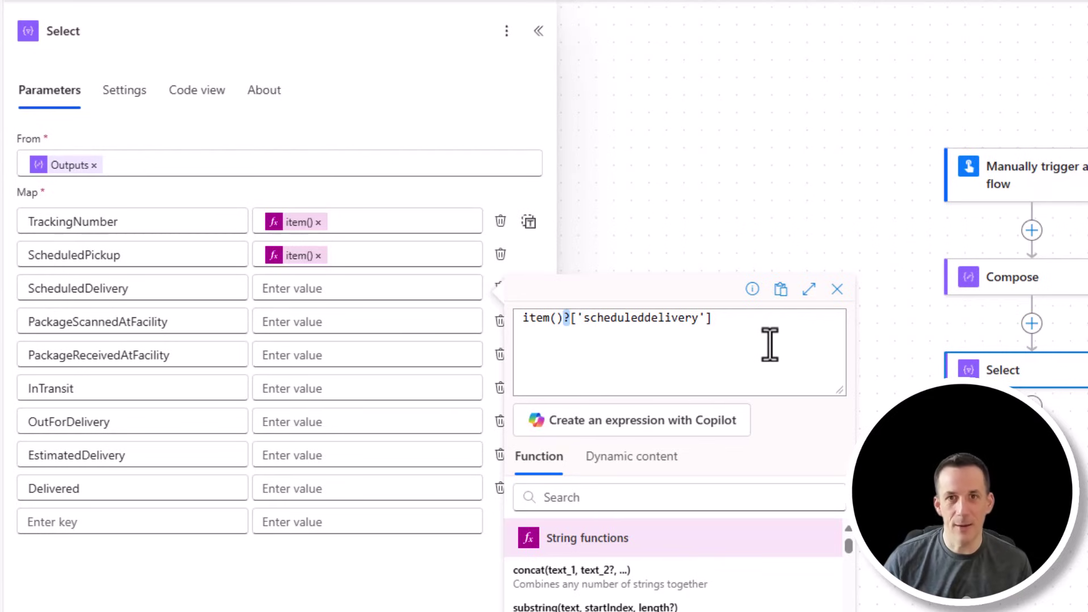
key("Return")
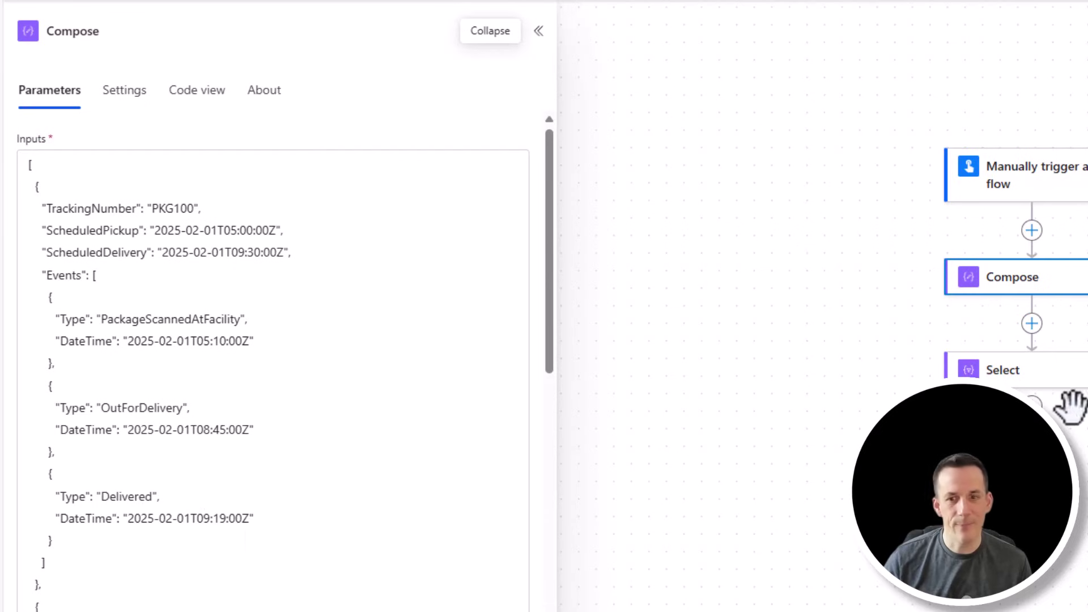
- Paste an xpath expression pulling the PackageScannedAtFacility DateTime from each item's Events
left_click(1048, 379)
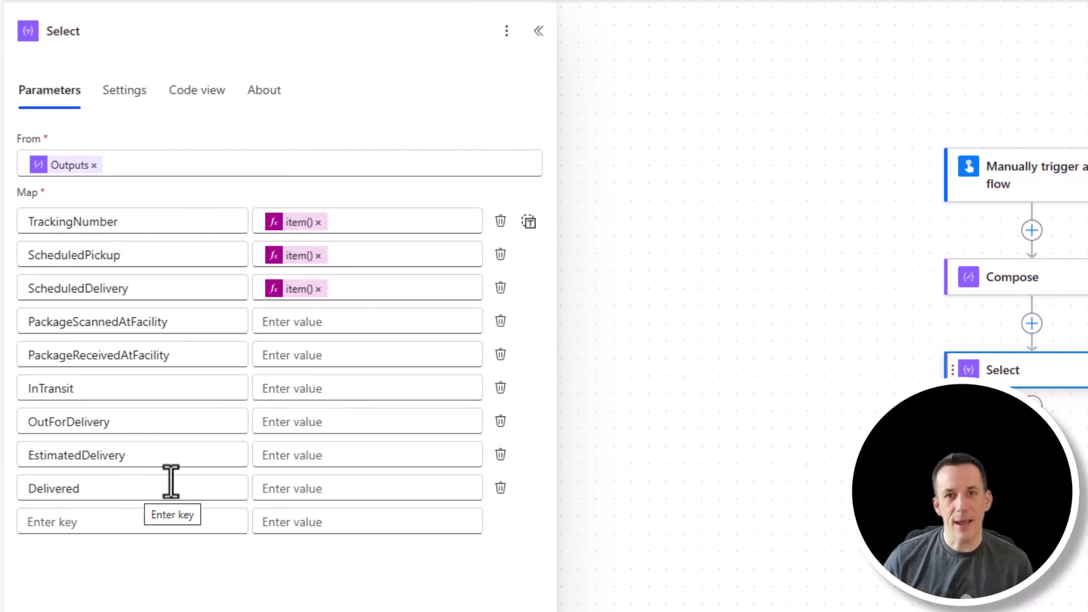
left_click(311, 320)
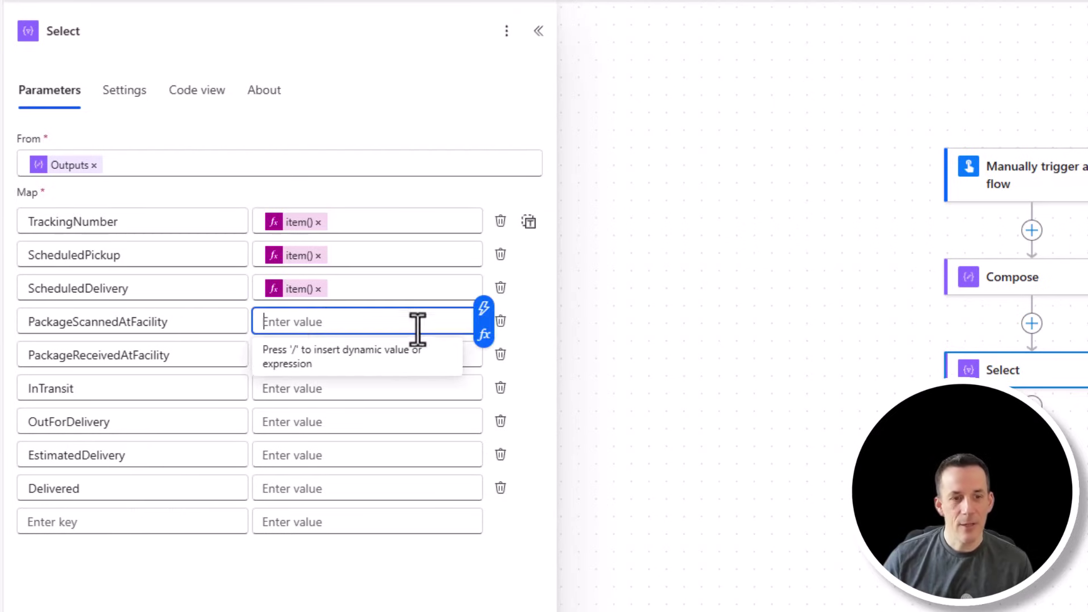
left_click(483, 336)
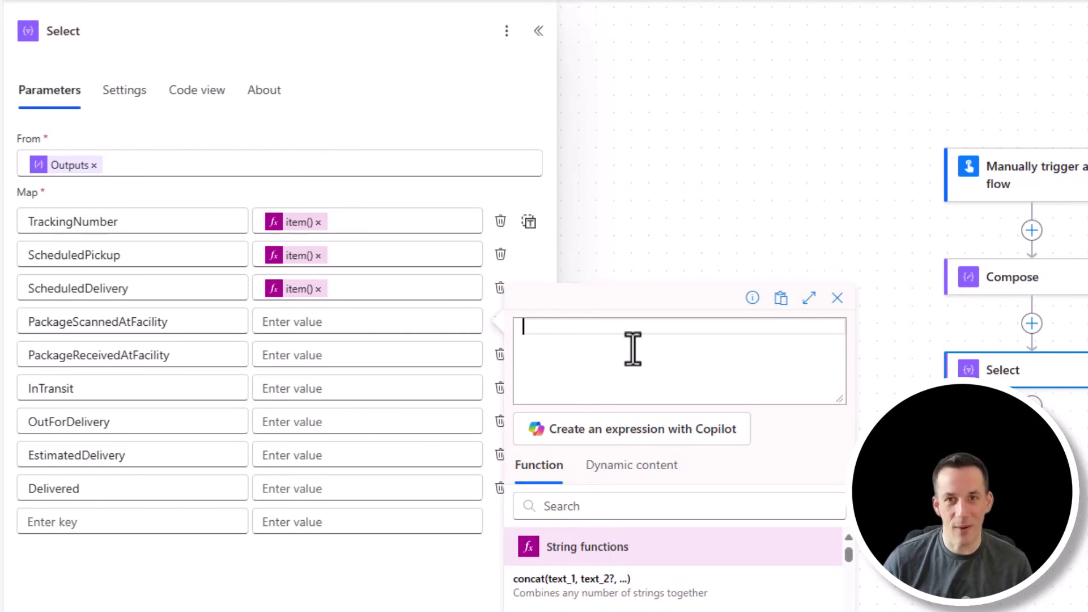
type("xpath(xml(json(concat('{\"root\":{\"Events\":',item()?['Events'],'}}'))),'string(/root/Events[Type=''PackageScannedAtFacility'']/DateTime)')")
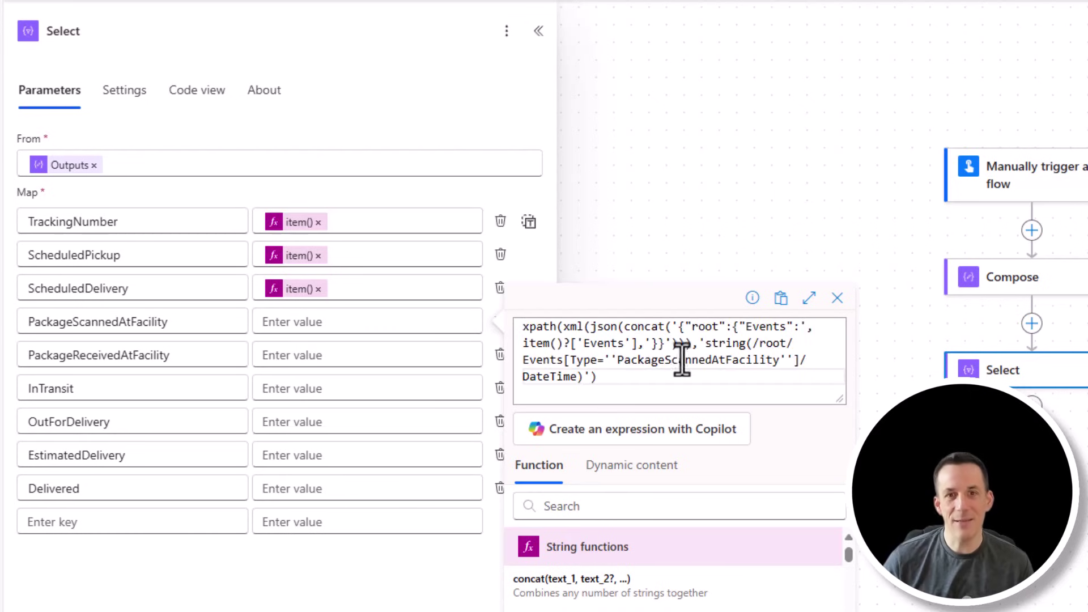
left_click_drag(617, 360, 779, 363)
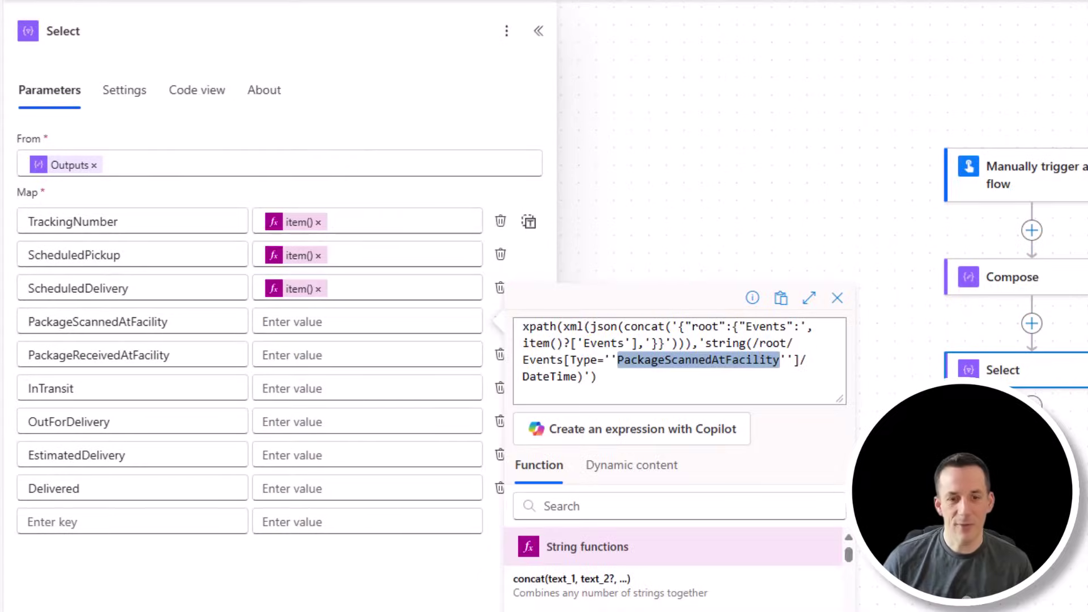
- Map PackageReceivedAtFacility to the xpath expression filtered on Type 'PackageReceivedAtFacility'
key("Escape")
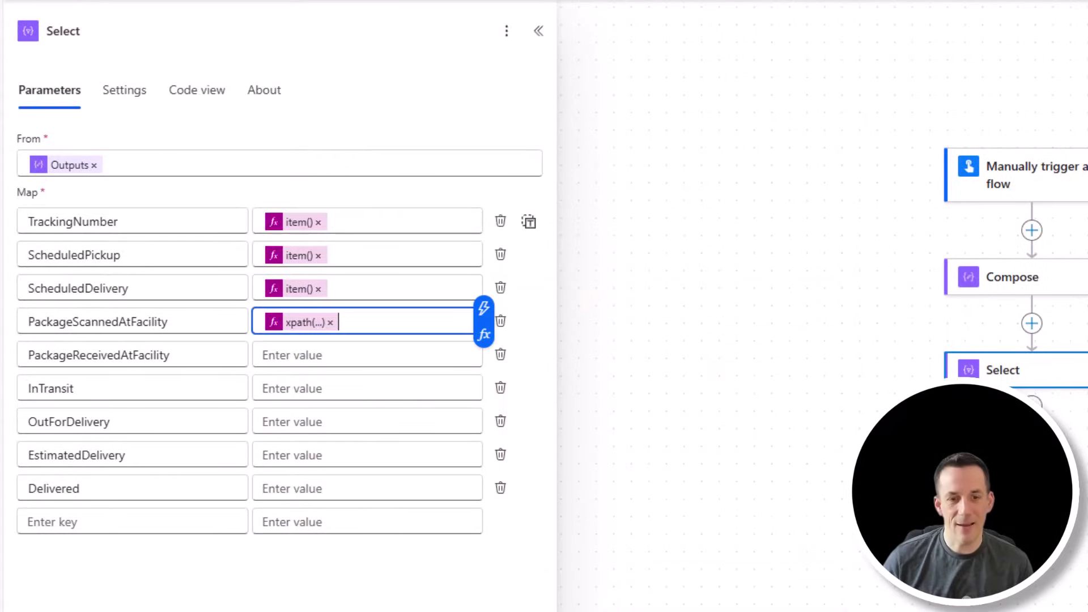
left_click(327, 355)
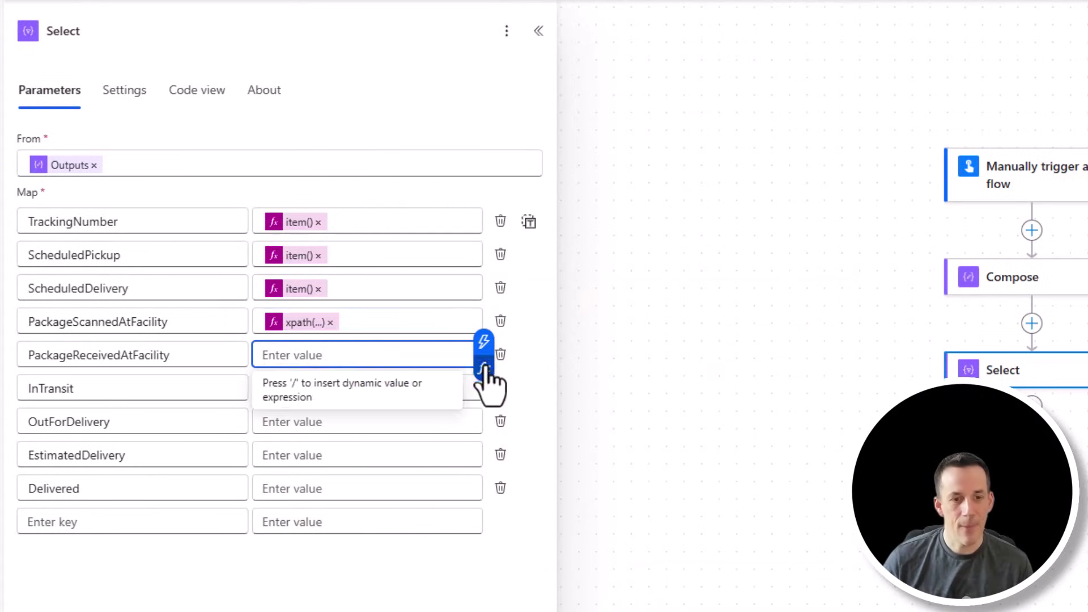
left_click(484, 368)
type("xpath(xml(json(concat('{\"root\":{\"Events\":',item()?['Events'],'}}'))),'string(/root/Events[Type=''PackageScannedAtFacility'']/DateTime)')")
double_click(699, 359)
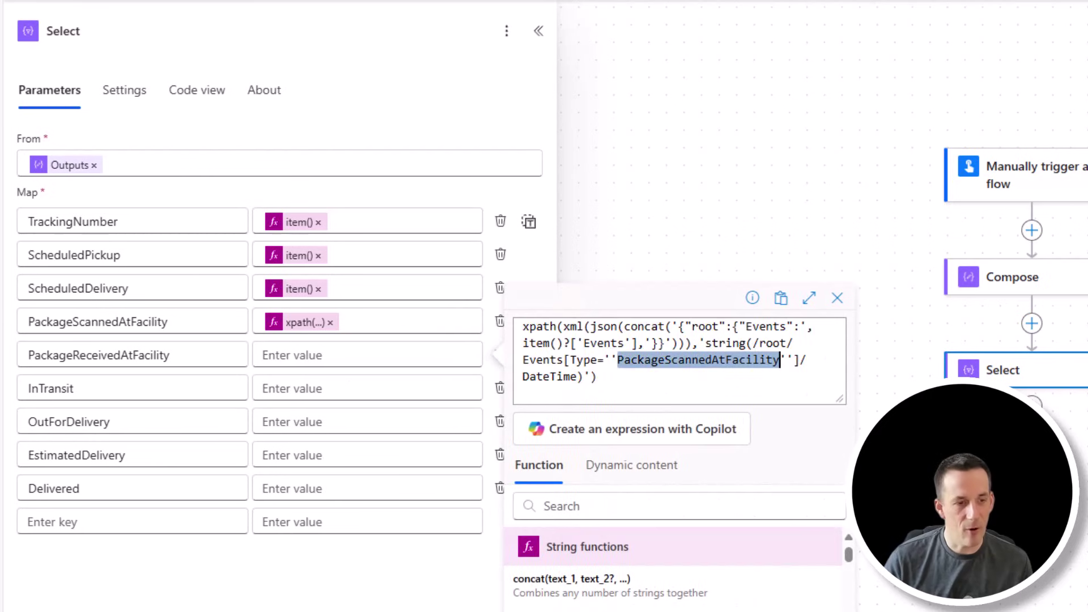
type("PackageS")
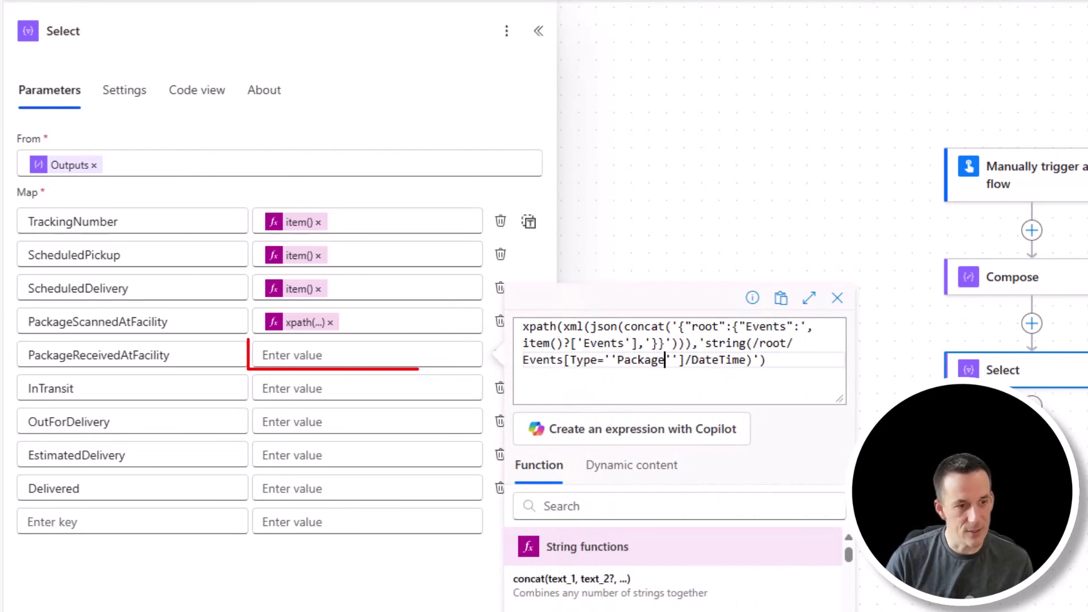
key("BackSpace")
type("ReceivedAt")
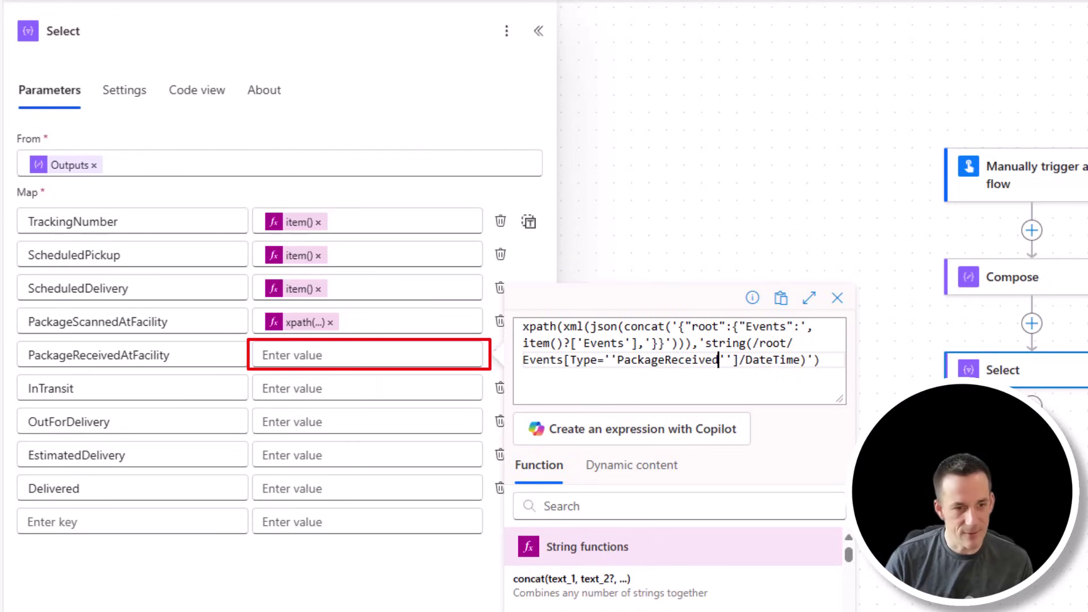
type("Facility")
key("shift+Right")
key("shift+Right")
key("shift+Right")
key("shift+Right")
key("shift+Right")
key("shift+Right")
key("shift+Right")
key("shift+Right")
key("shift+Right")
key("shift+Right")
key("shift+Right")
key("shift+Right")
key("shift+Right")
key("shift+Right")
key("shift+Right")
key("shift+Right")
key("shift+Right")
key("shift+Right")
key("shift+Right")
key("shift+Right")
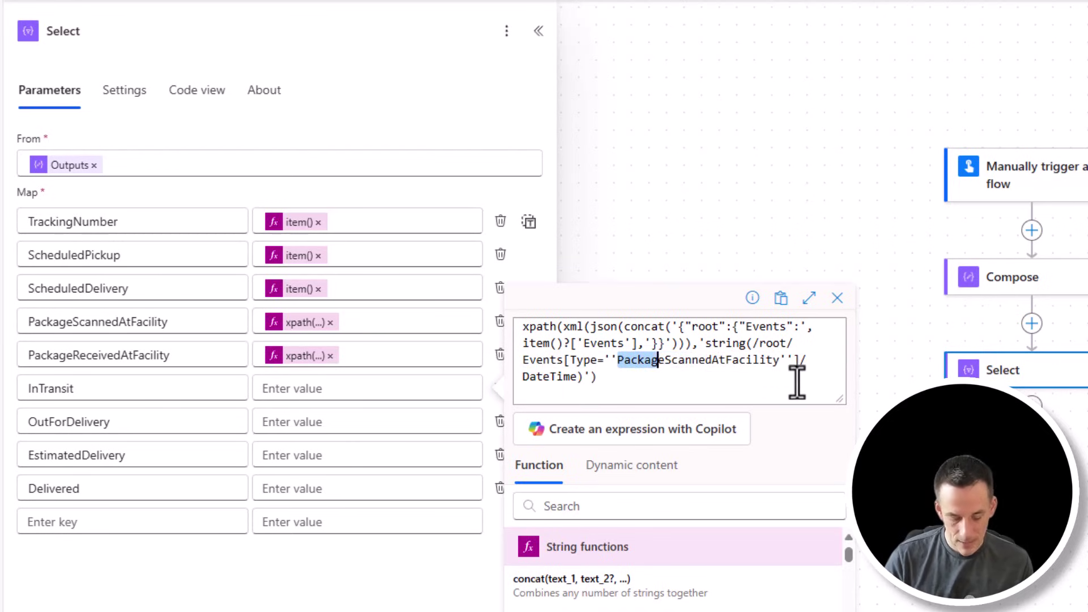
- Map InTransit, OutForDelivery, EstimatedDelivery and Delivered with xpath filters on their own event types
type("InTransit")
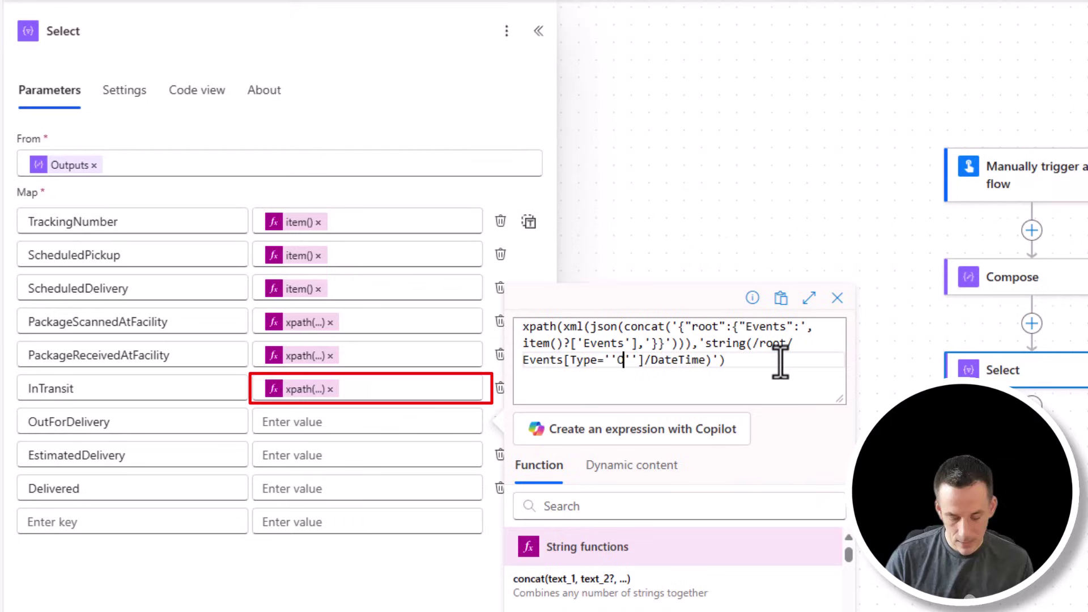
type("OutFOrdeliver")
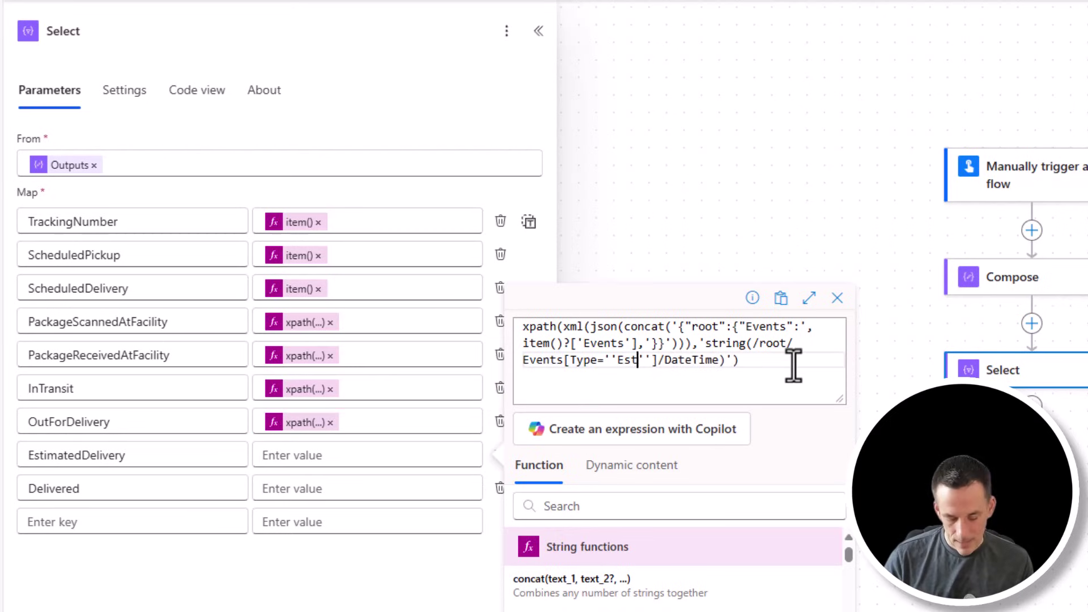
type("imatedDelivery")
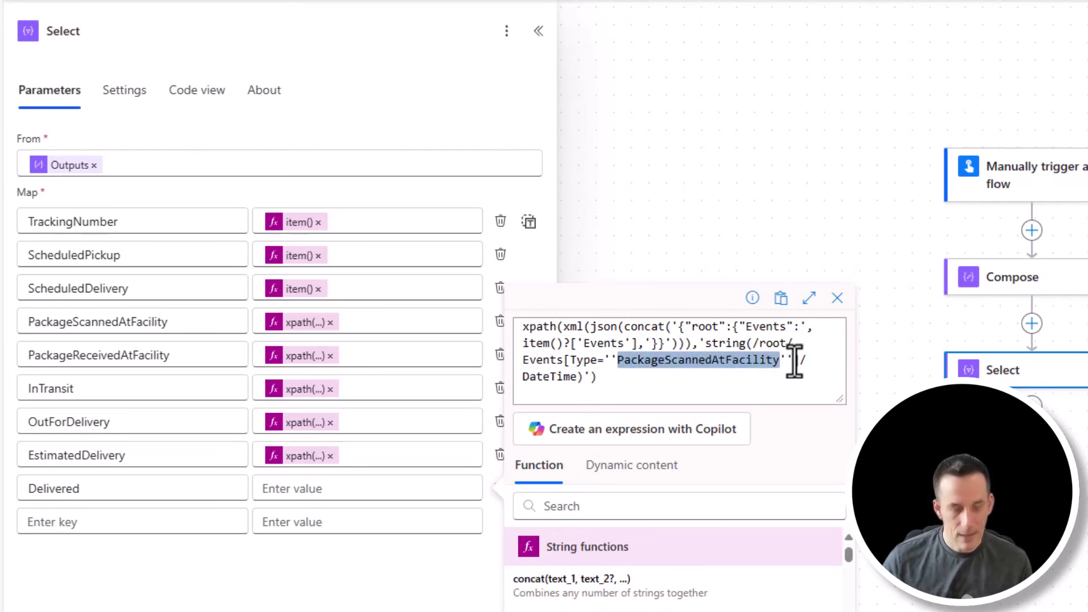
type("Delivered")
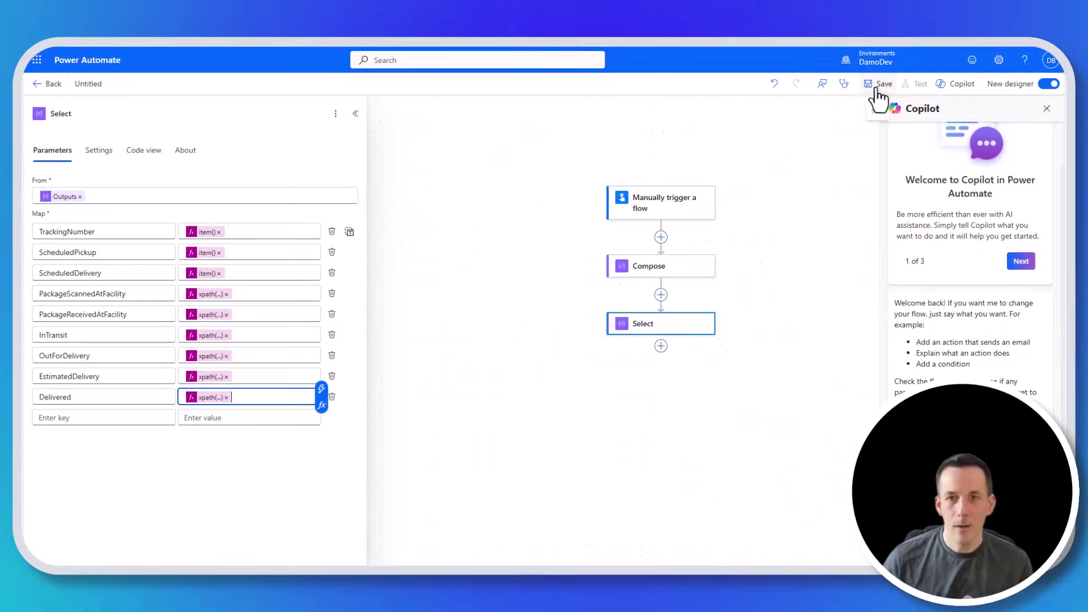
- Save and test-run the flow, then show the Select step's raw inputs
left_click(876, 88)
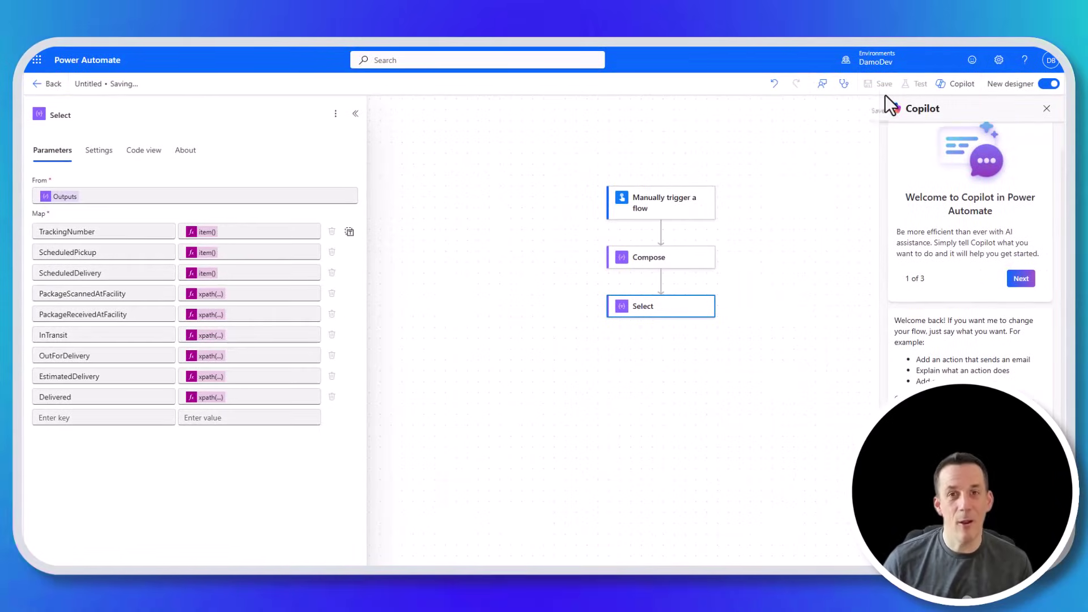
left_click(918, 85)
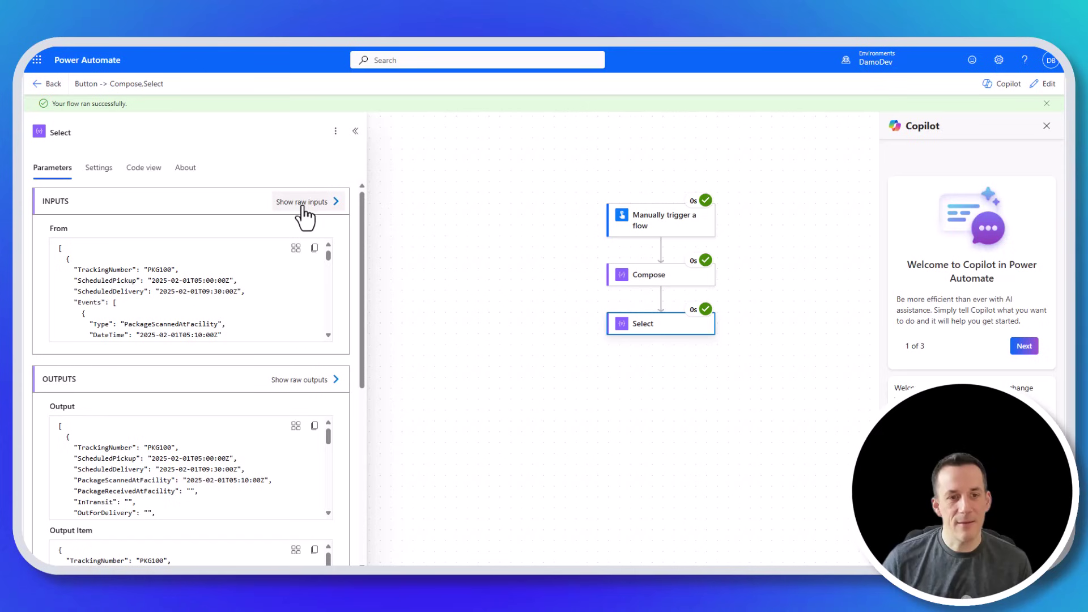
left_click(304, 204)
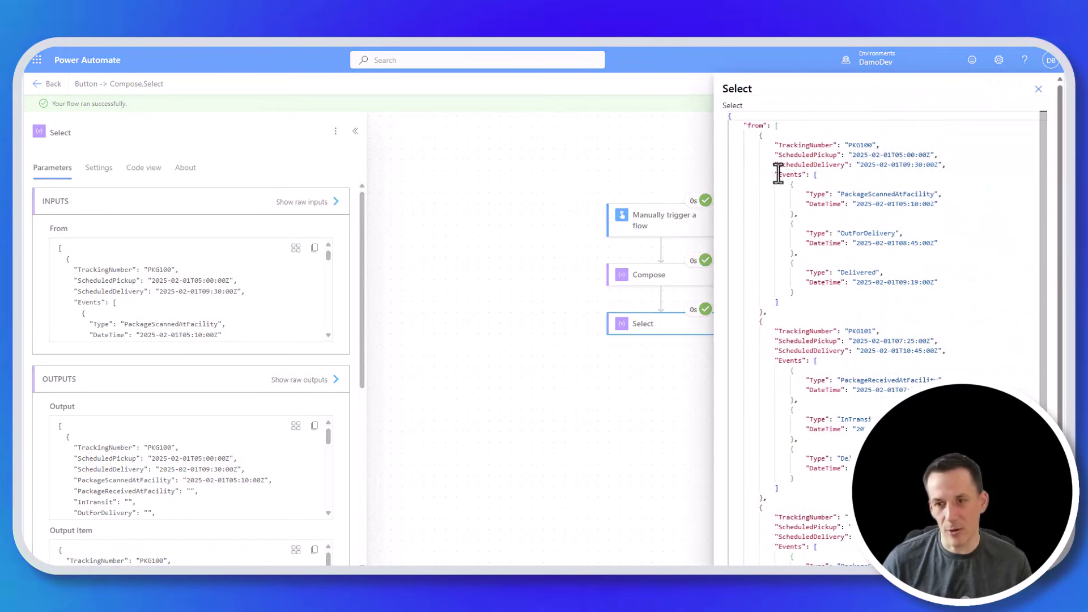
- Review each package's Events array in the raw inputs, including the InTransit event
left_click_drag(774, 174, 830, 305)
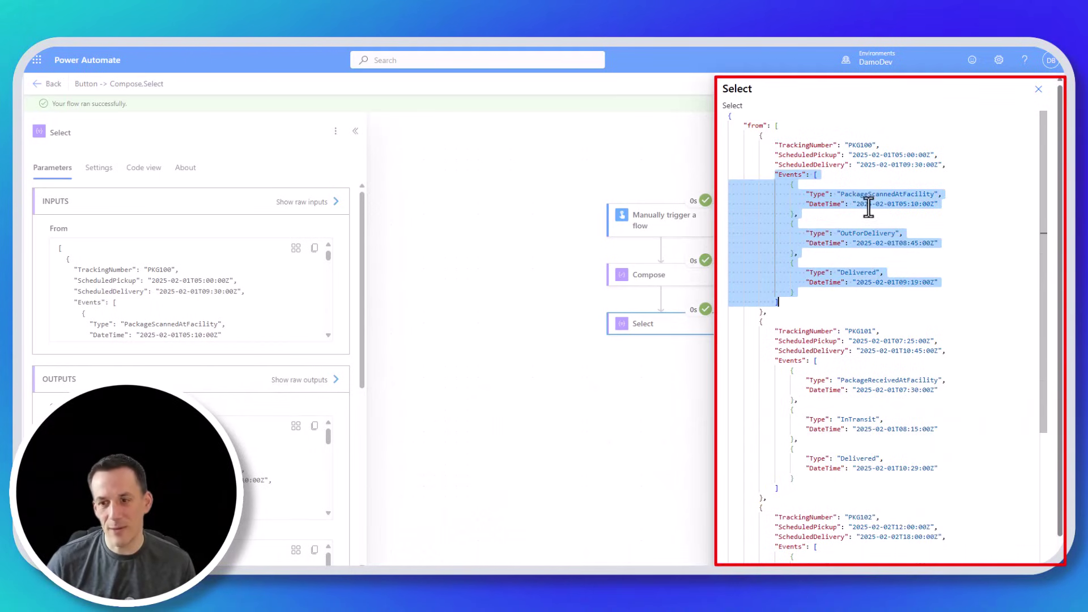
scroll(816, 347, "down", 1)
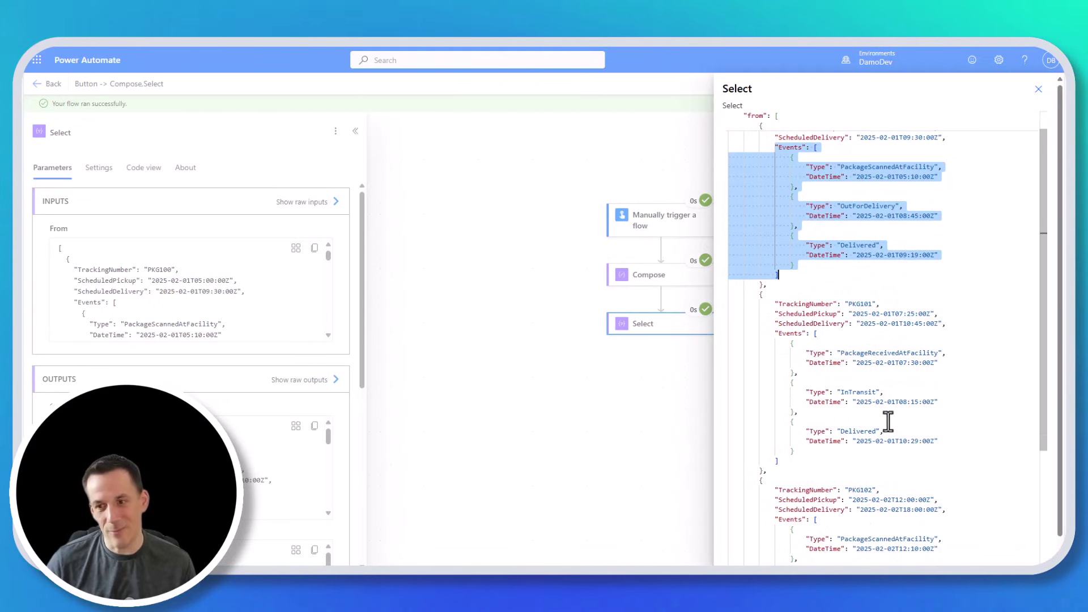
left_click_drag(884, 391, 809, 392)
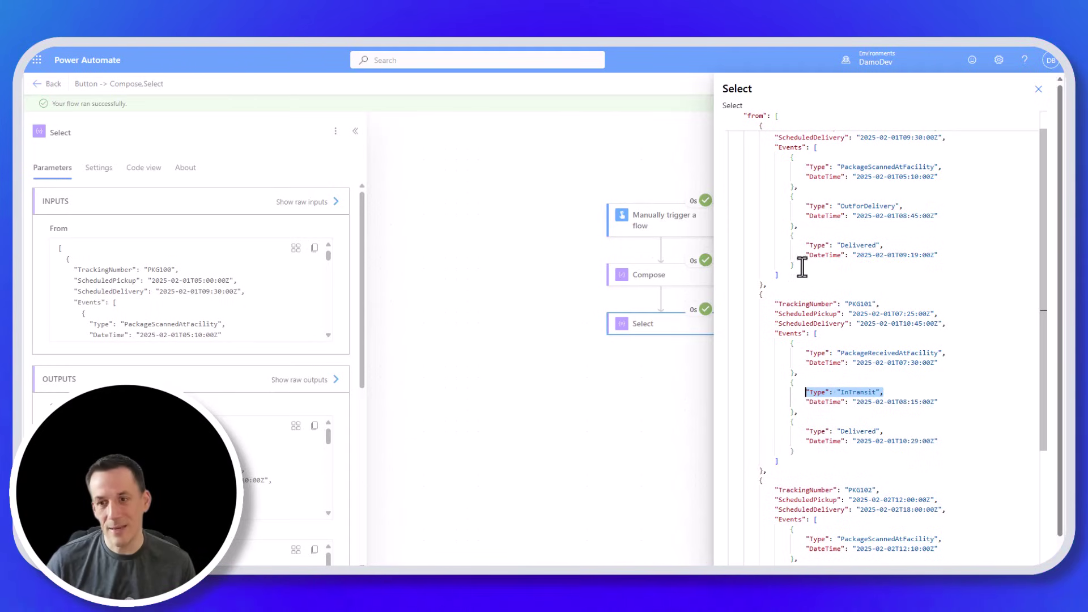
left_click_drag(780, 276, 770, 147)
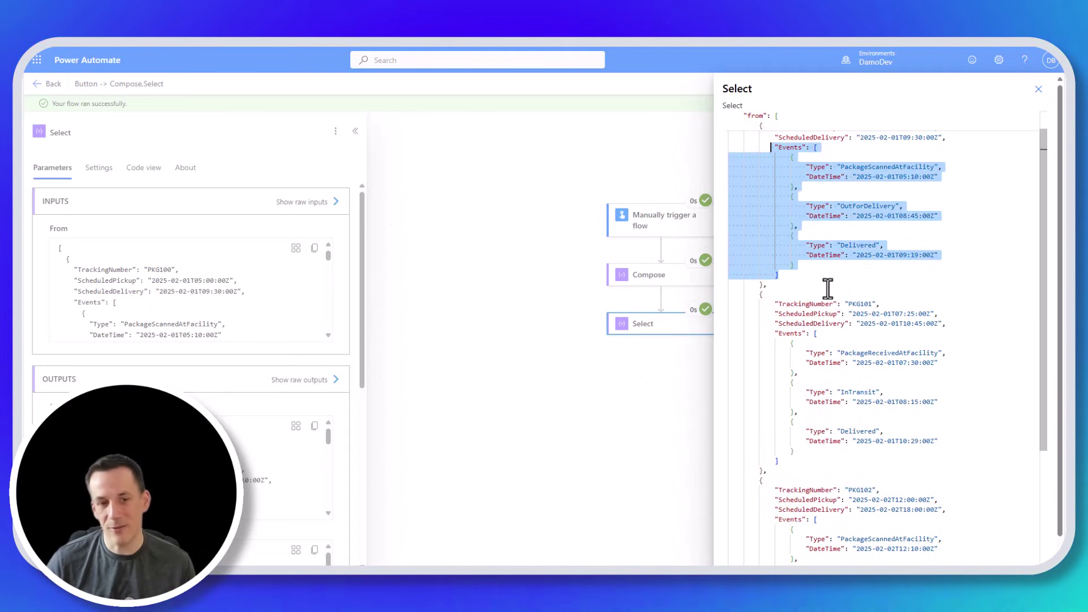
- Check the Select's raw outputs for PackageScannedAtFacility, Delivered and OutForDelivery times in the first record
left_click(295, 381)
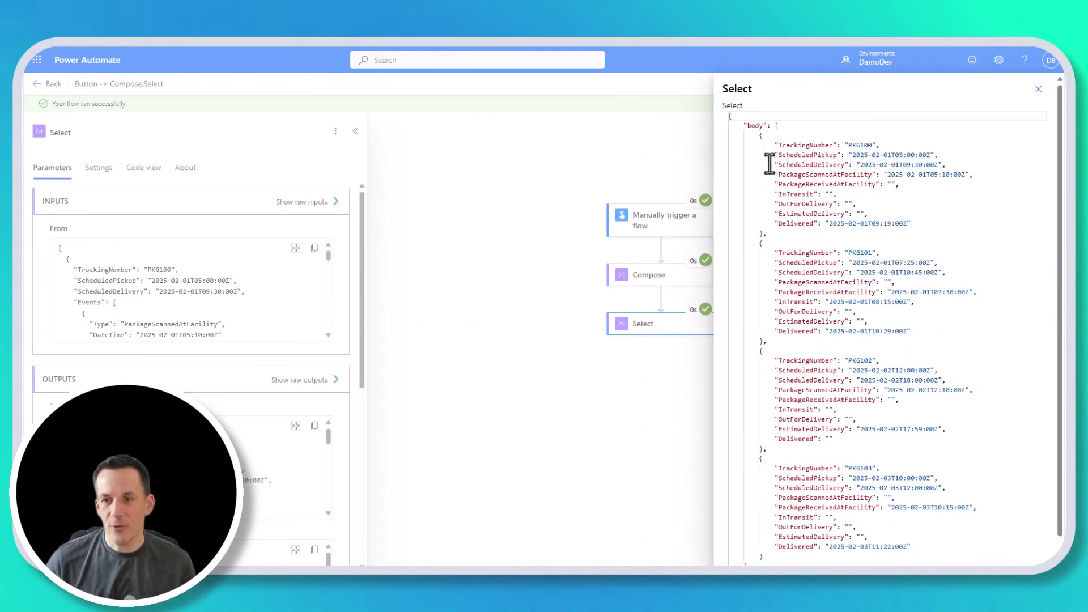
left_click_drag(775, 175, 875, 177)
left_click_drag(776, 223, 814, 223)
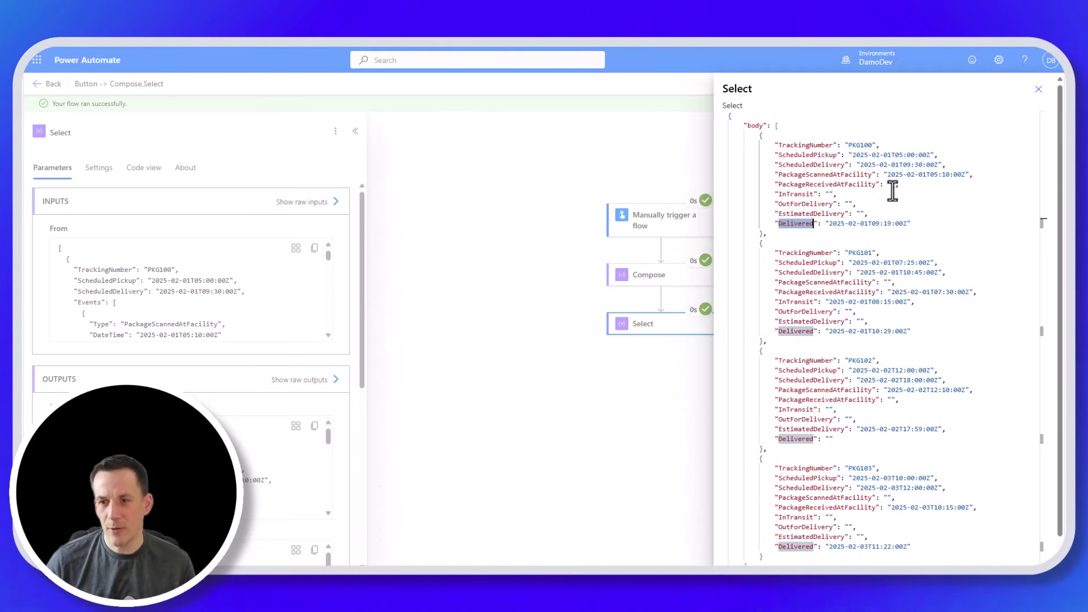
left_click_drag(778, 204, 832, 204)
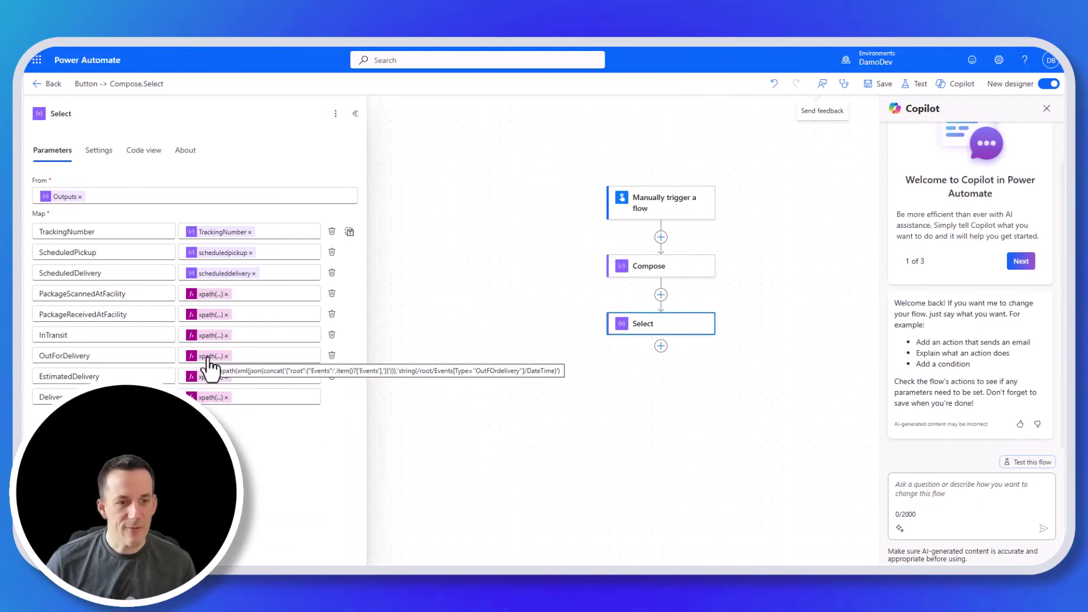
- Change 'OutFOrdelivery' to 'OutForDelivery' in the OutForDelivery mapping's xpath Type filter
left_click(210, 357)
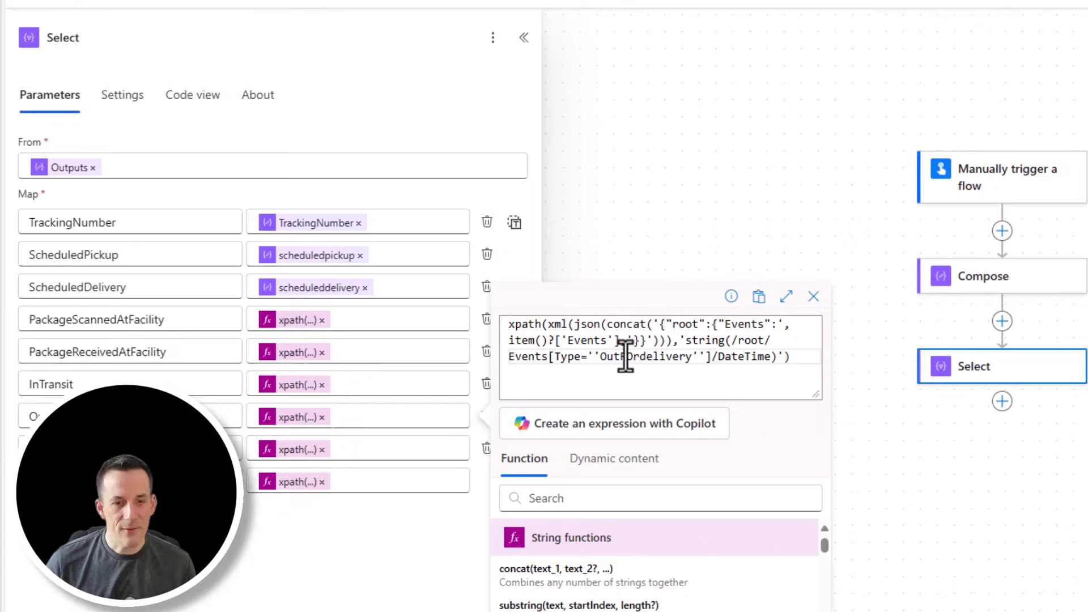
double_click(423, 317)
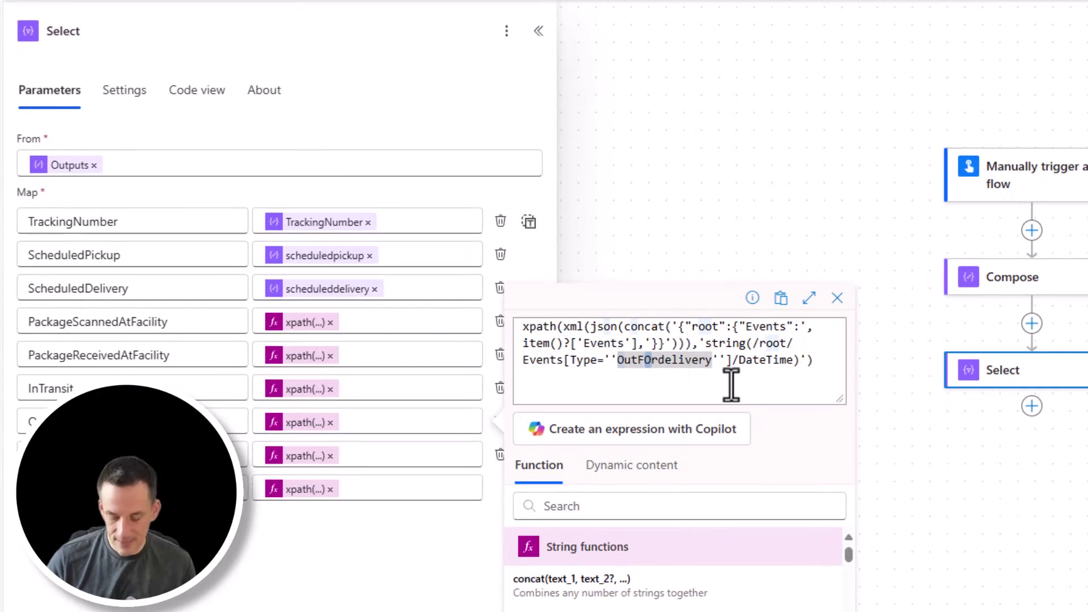
type("o")
key("Delete")
type("D")
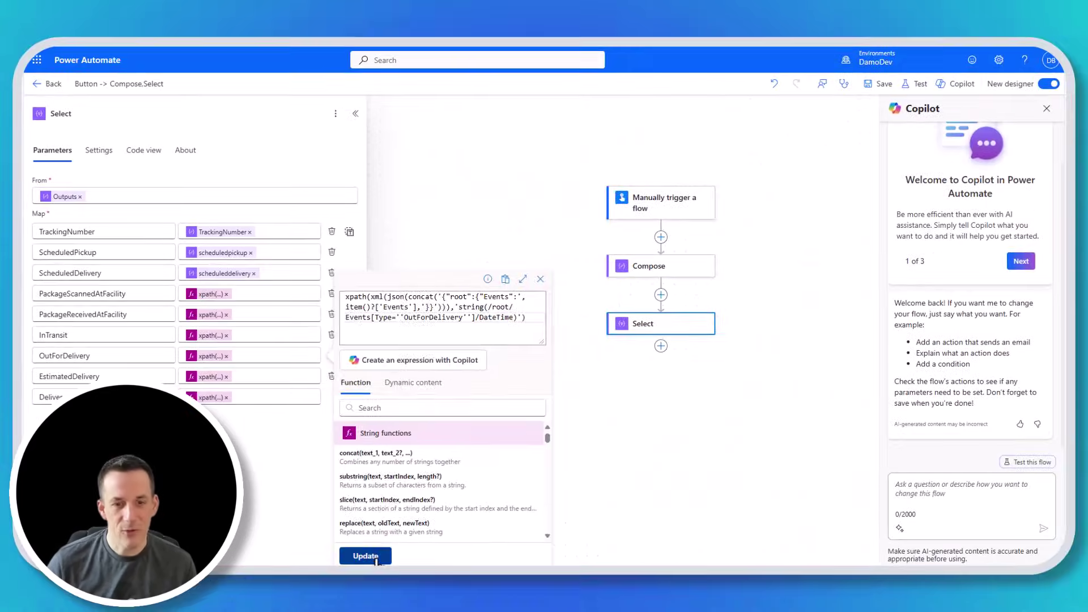
key("Escape")
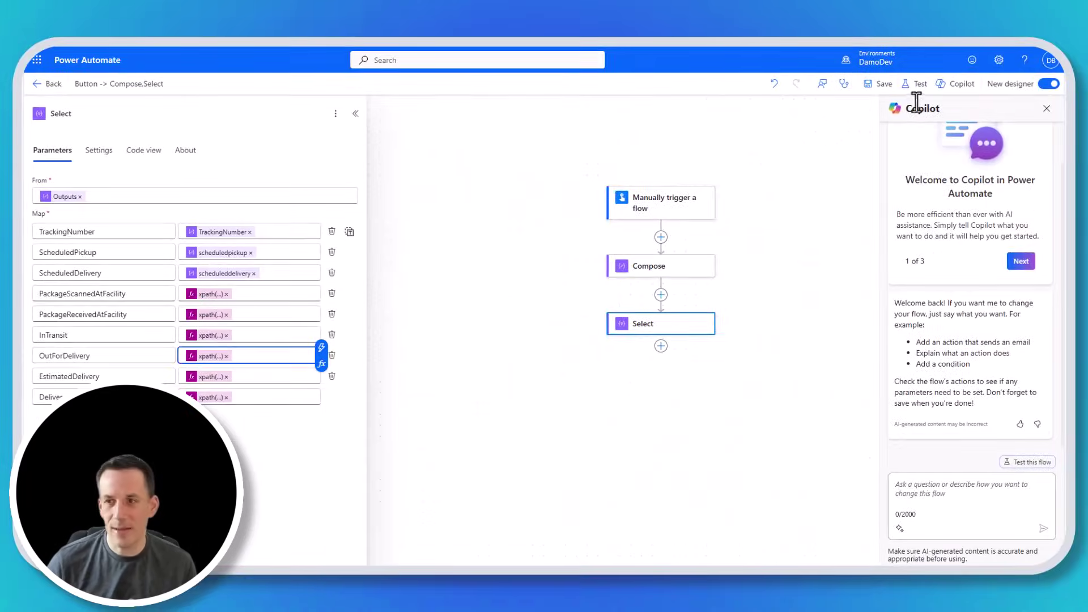
- Save and test the flow so each package's OutForDelivery time gets filled
left_click(917, 84)
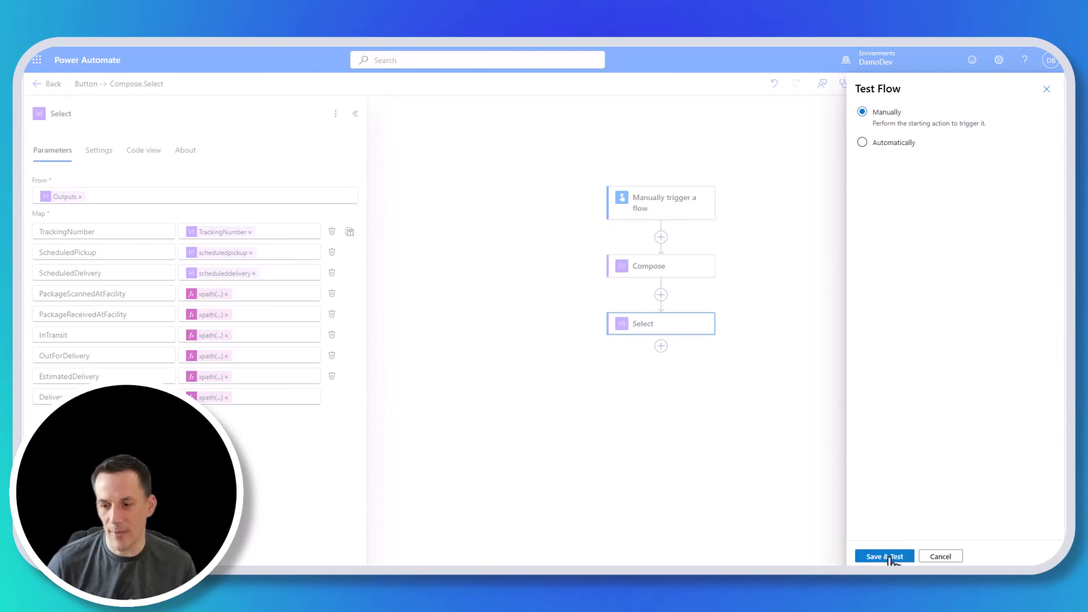
left_click(892, 558)
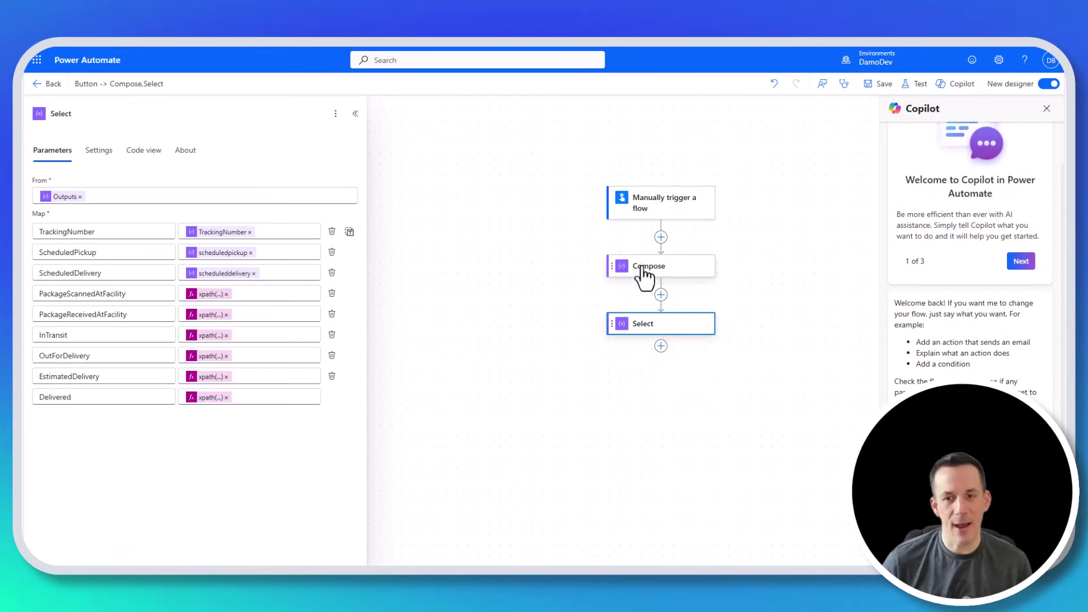
left_click(644, 276)
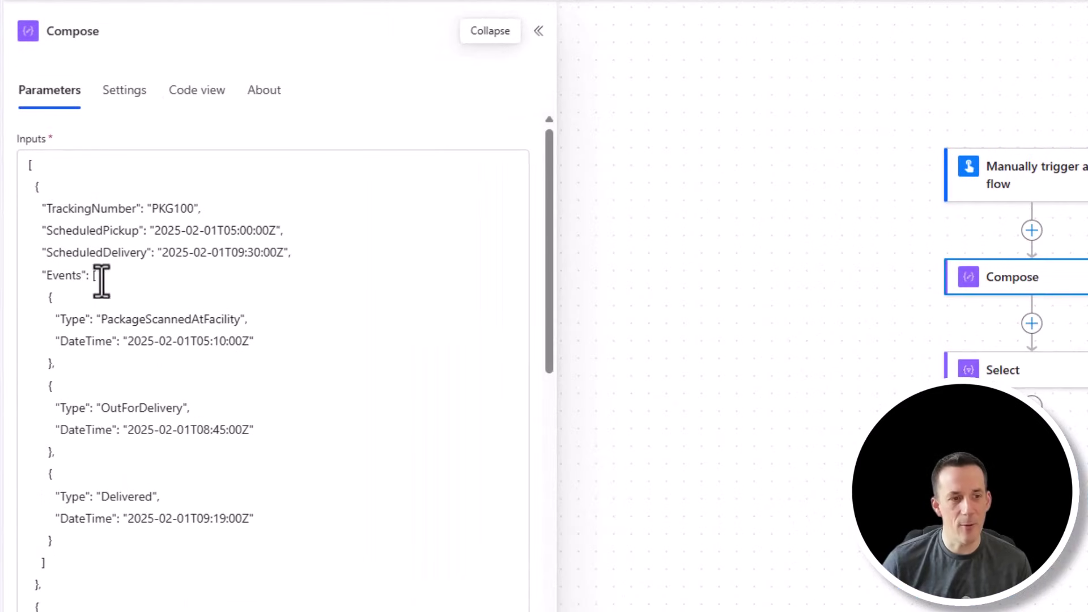
left_click(37, 276)
left_click_drag(37, 276, 90, 575)
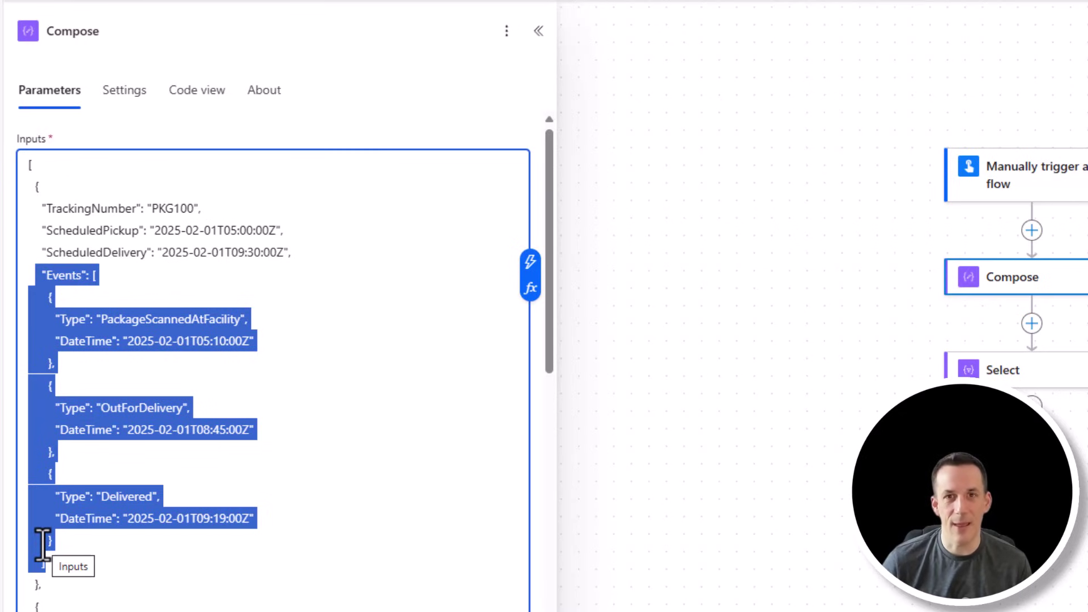
left_click(130, 319)
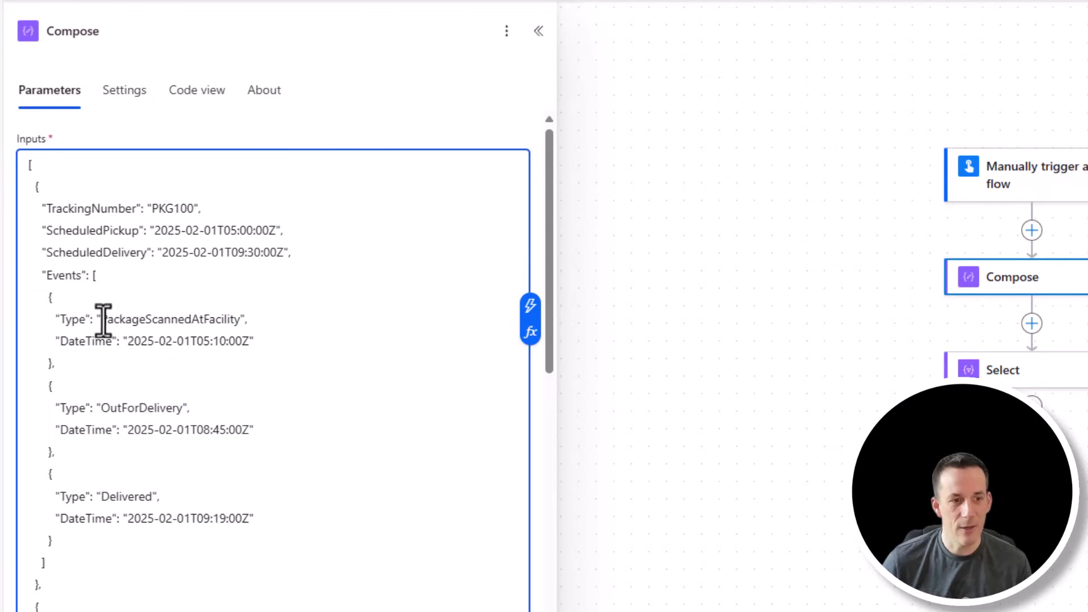
left_click_drag(103, 320, 238, 320)
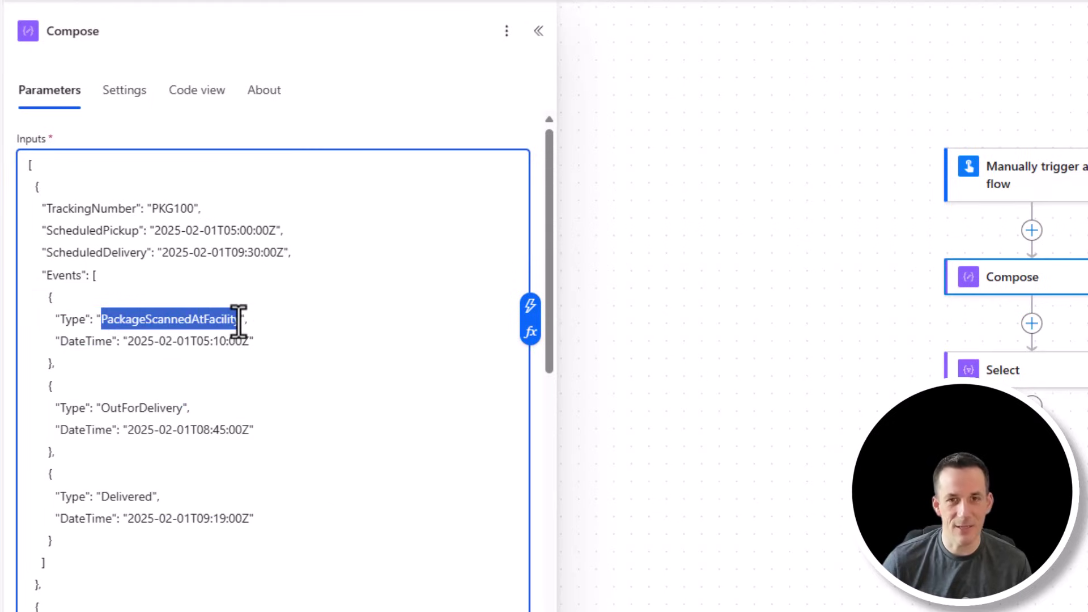
left_click_drag(101, 408, 184, 408)
left_click_drag(97, 497, 157, 496)
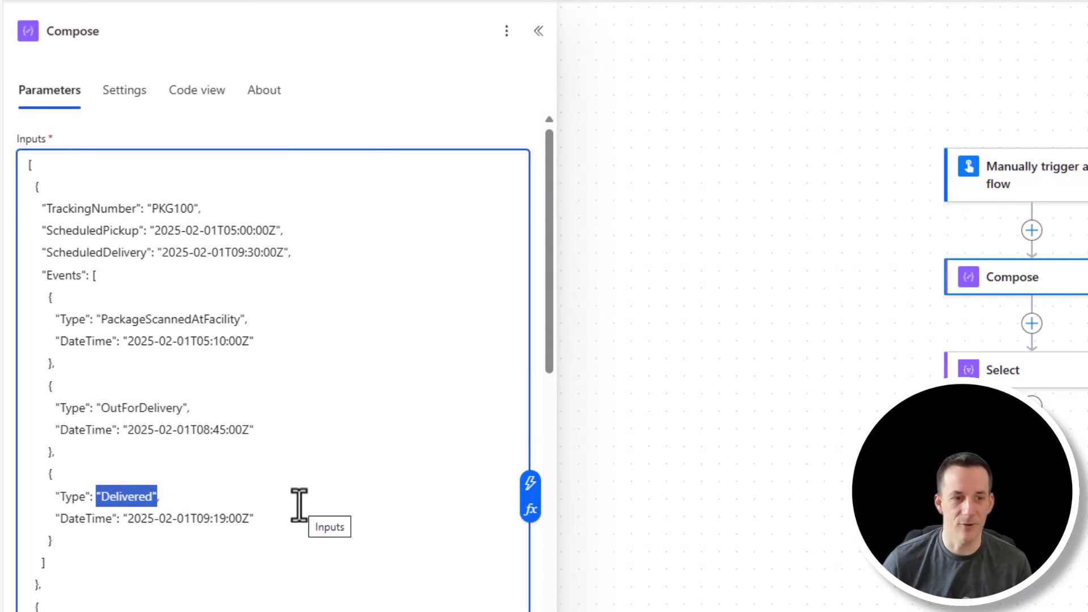
left_click_drag(48, 563, 7, 279)
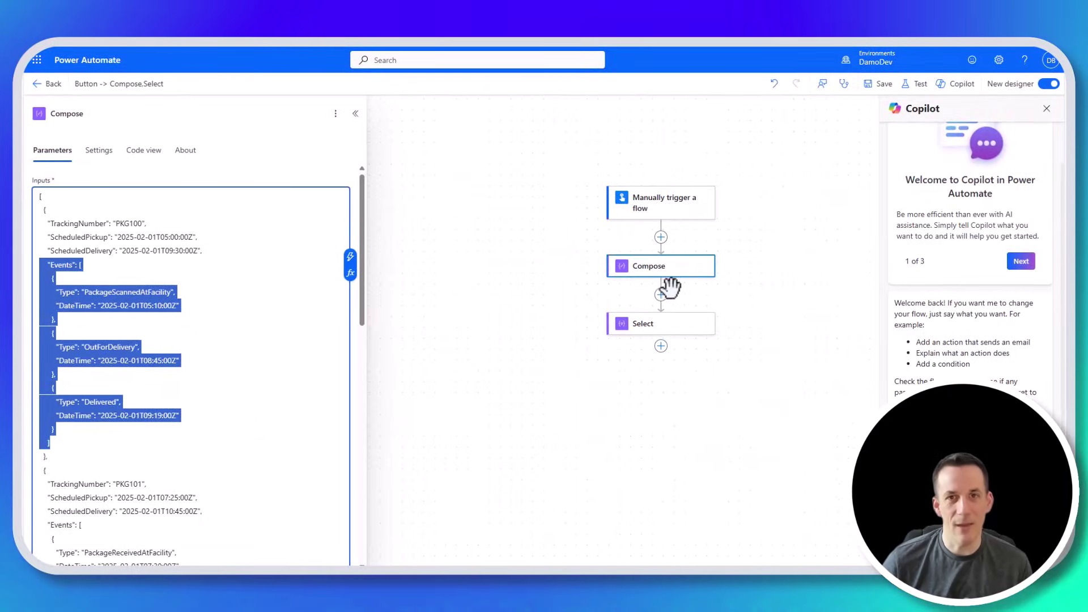
left_click(650, 331)
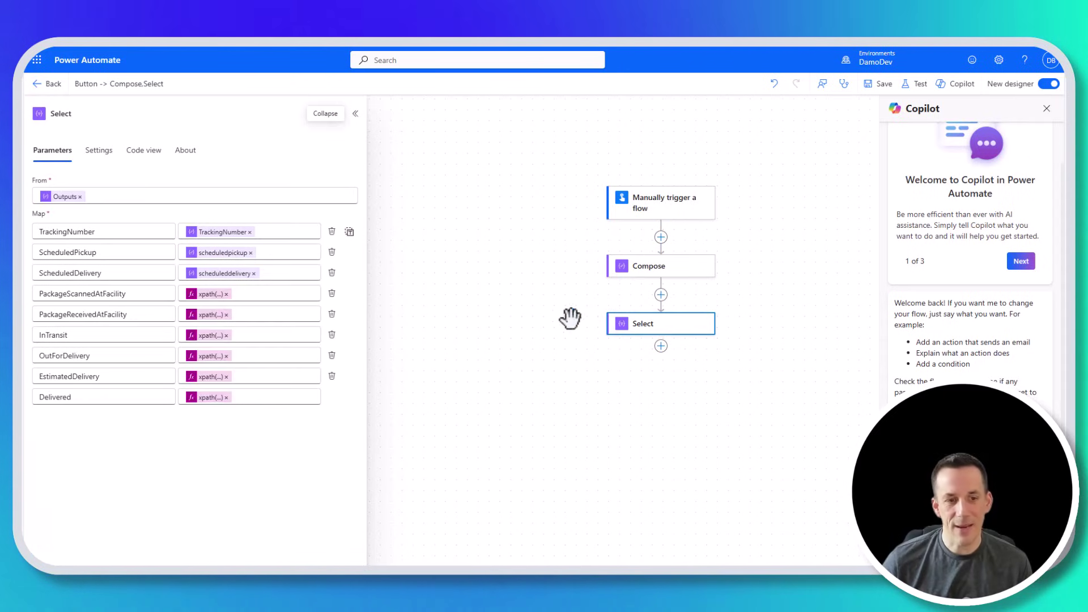
left_click(200, 299)
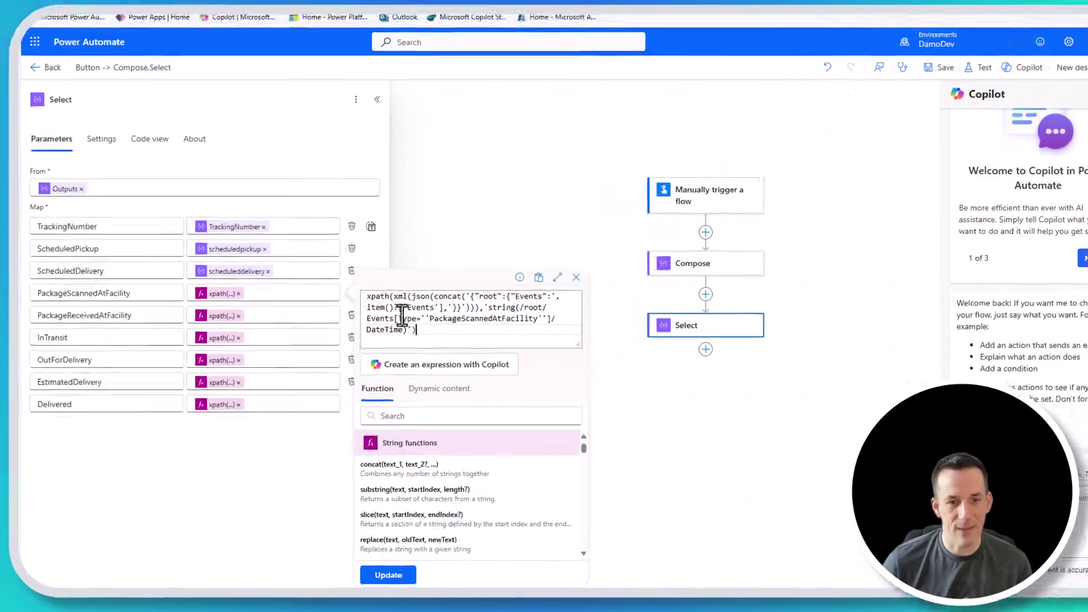
left_click_drag(394, 296, 425, 297)
left_click_drag(577, 296, 655, 320)
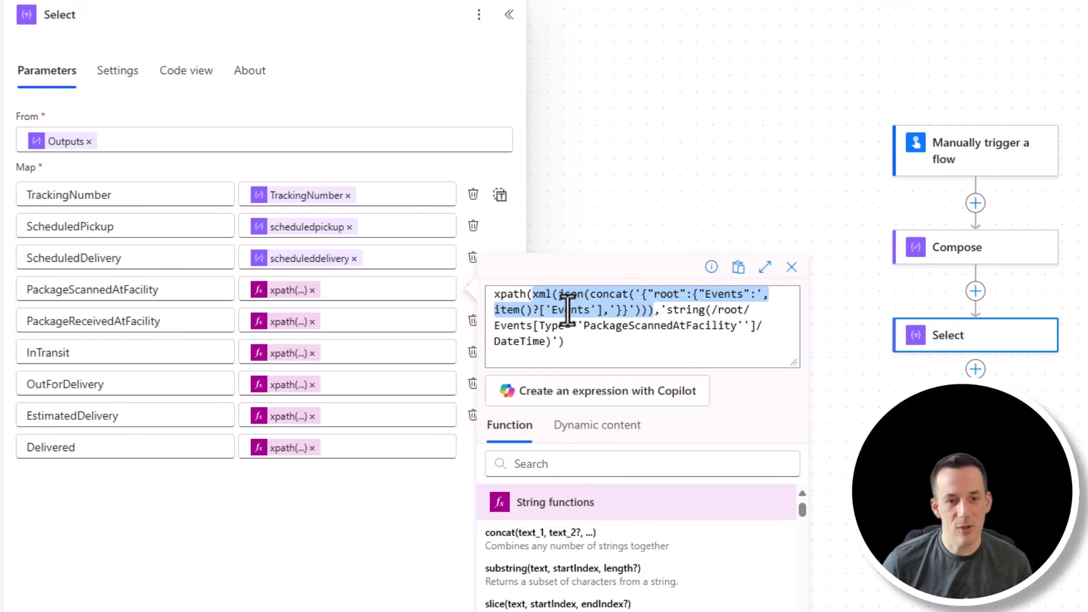
left_click_drag(603, 309, 494, 309)
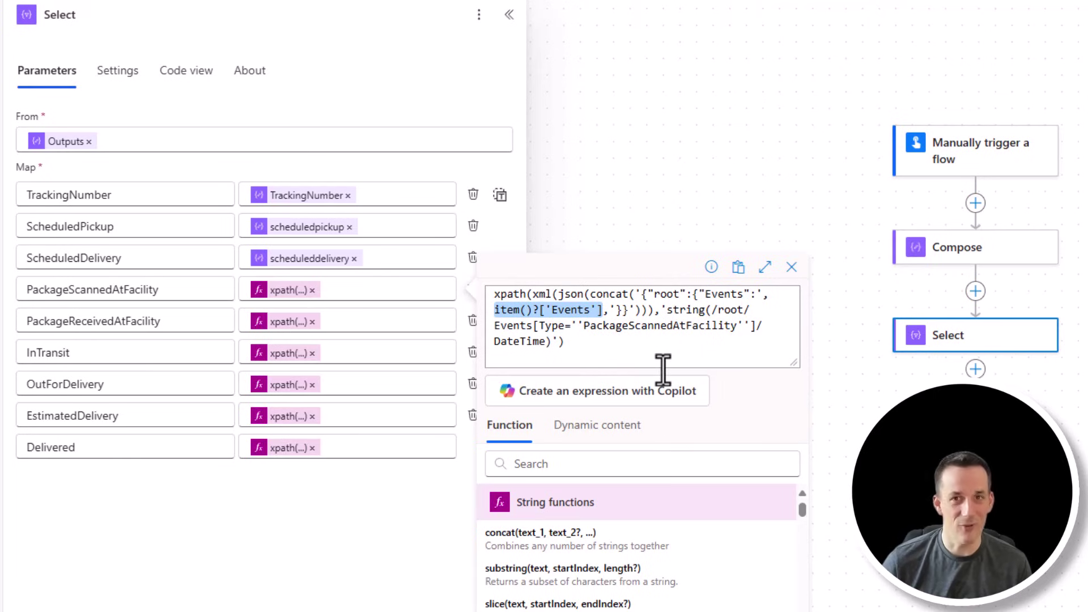
key("shift+alt+Right")
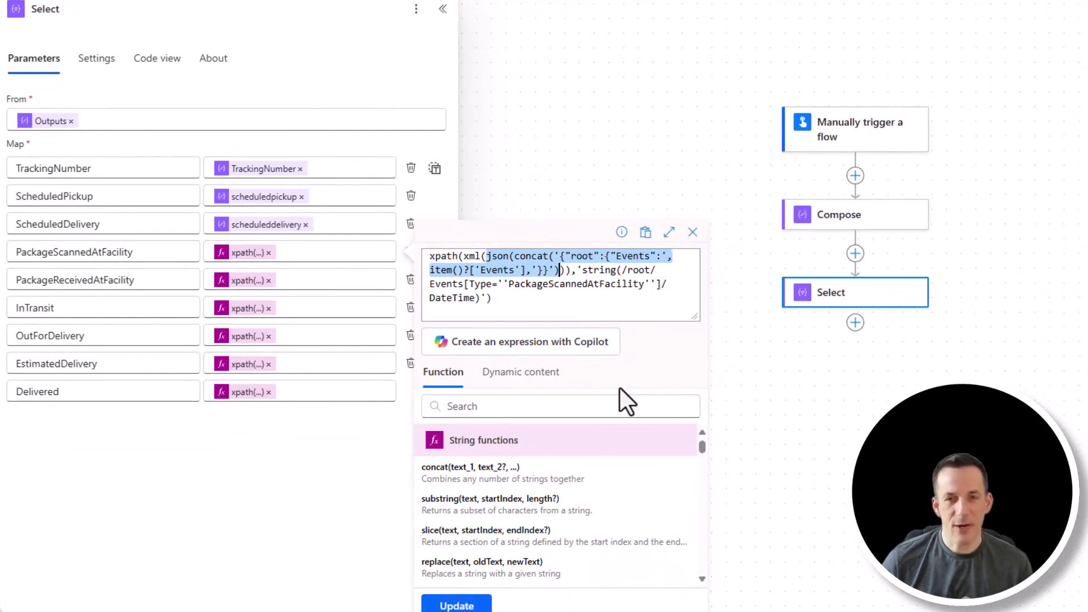
- Insert a Select action between Compose and Select, renamed Select Add New JSON
left_click(856, 254)
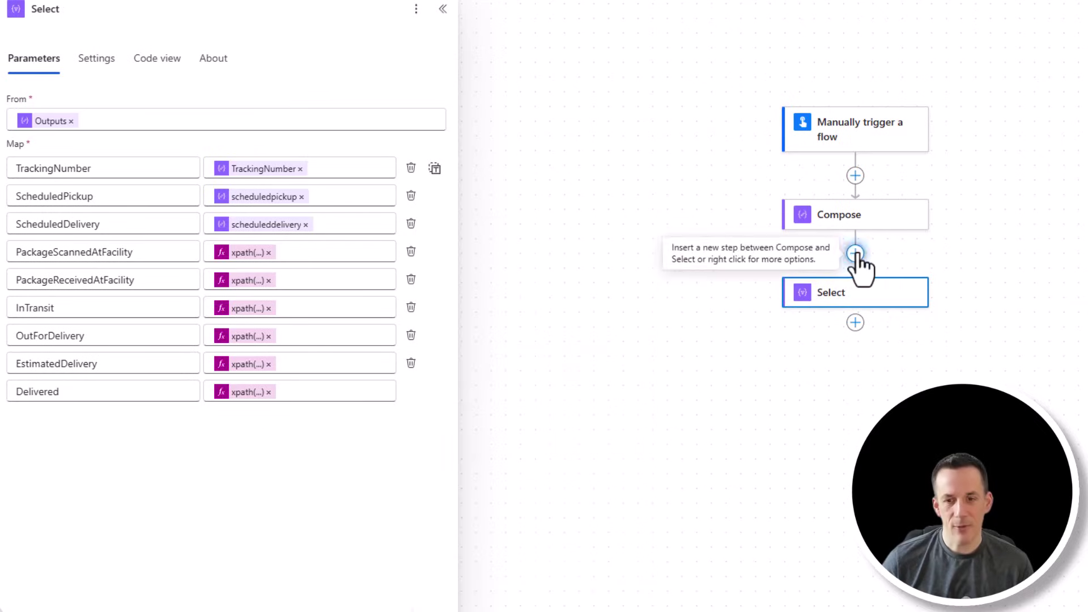
left_click(855, 254)
left_click(918, 229)
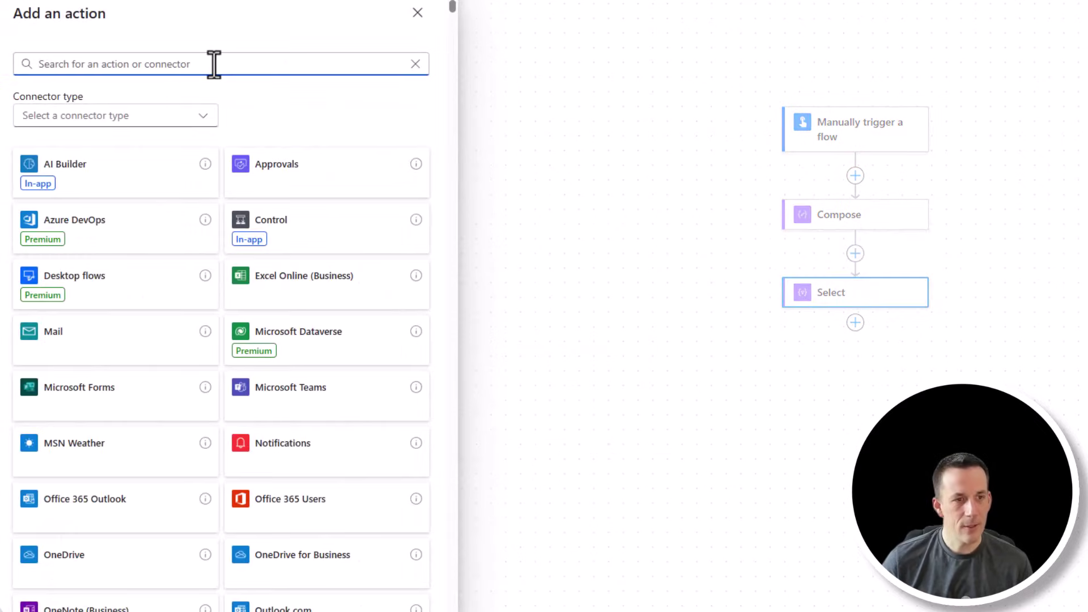
type("Select")
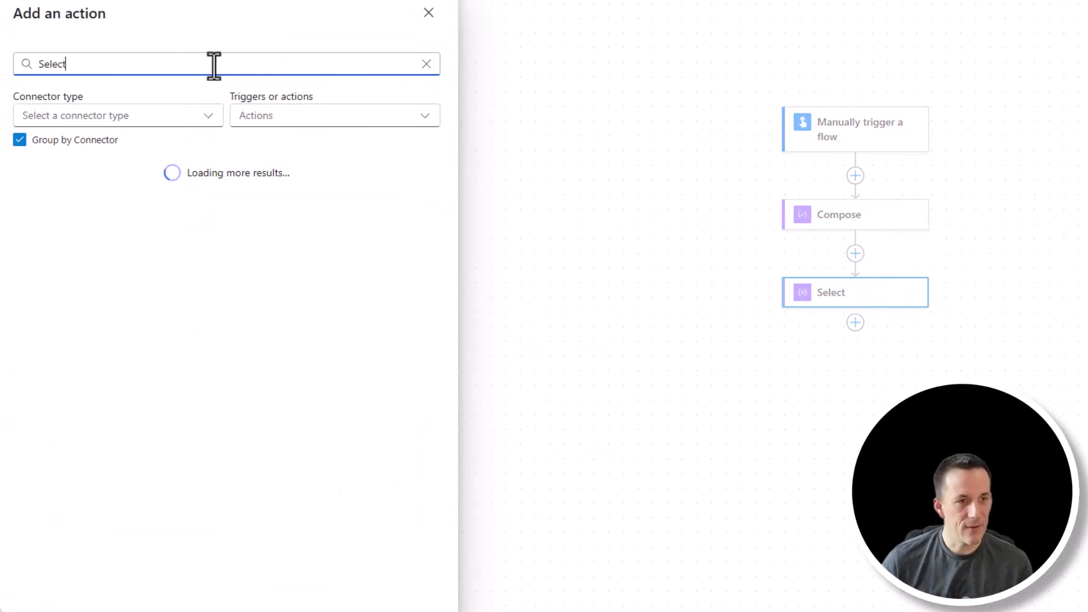
left_click(110, 561)
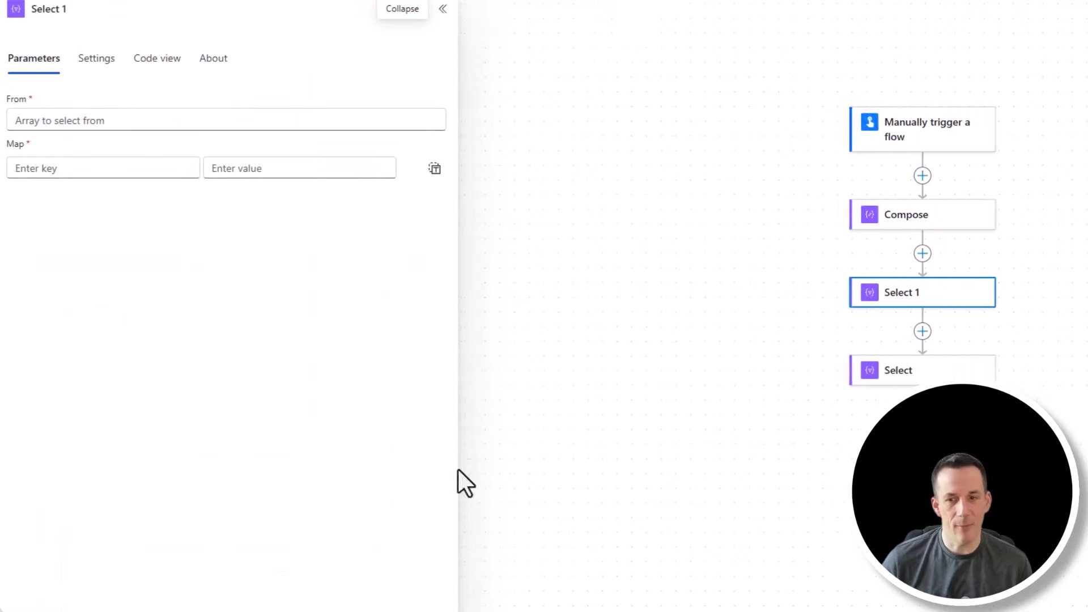
left_click(86, 9)
key("BackSpace")
key("BackSpace")
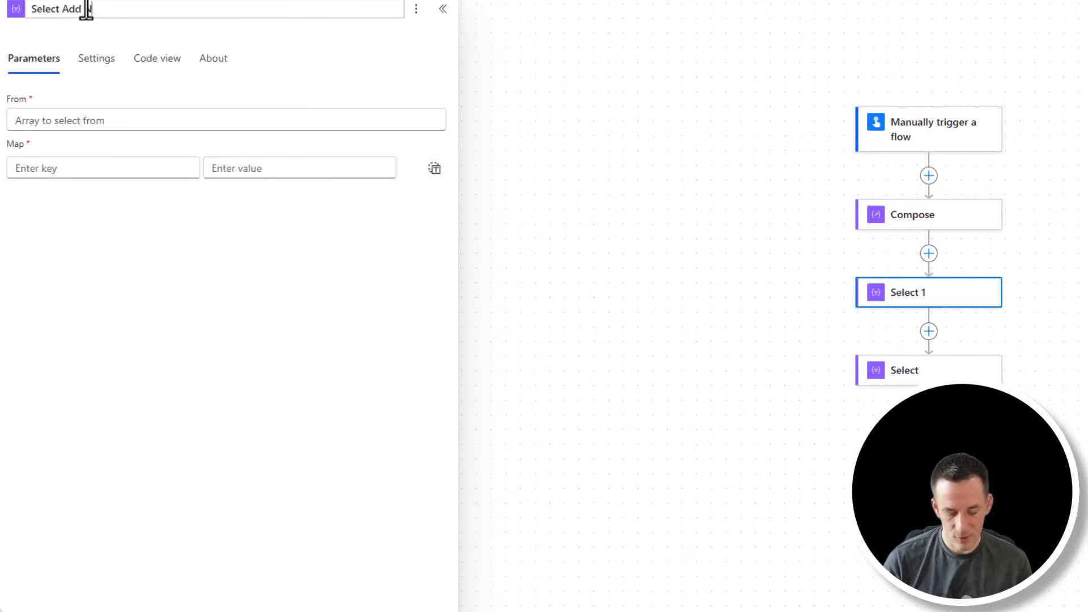
left_click(151, 121)
- Set From to Compose's Outputs and start the map expression addProperty(item(),'JSON',
left_click(447, 114)
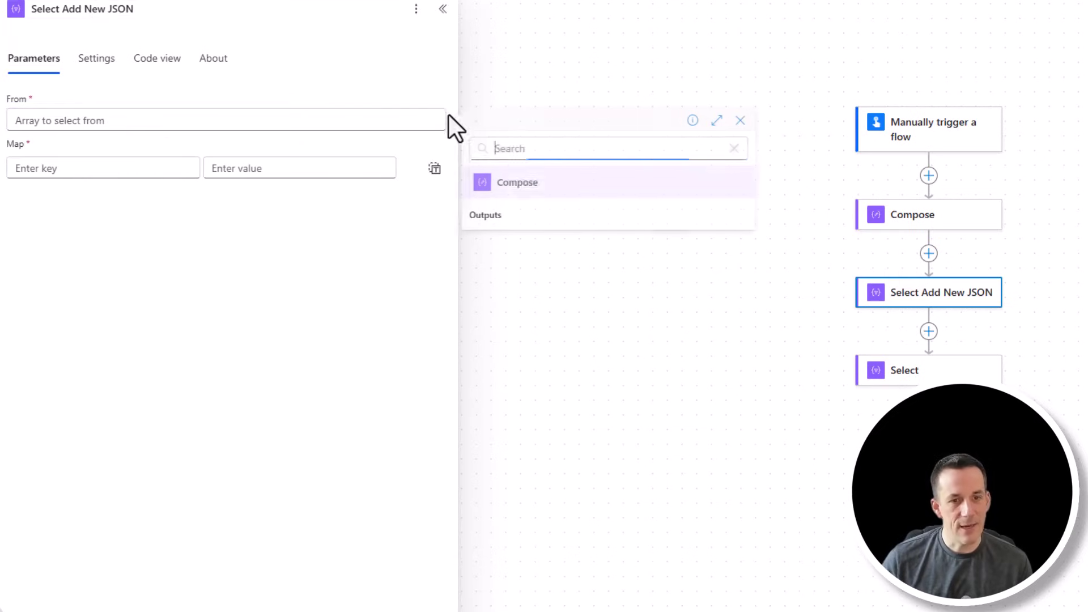
left_click(514, 225)
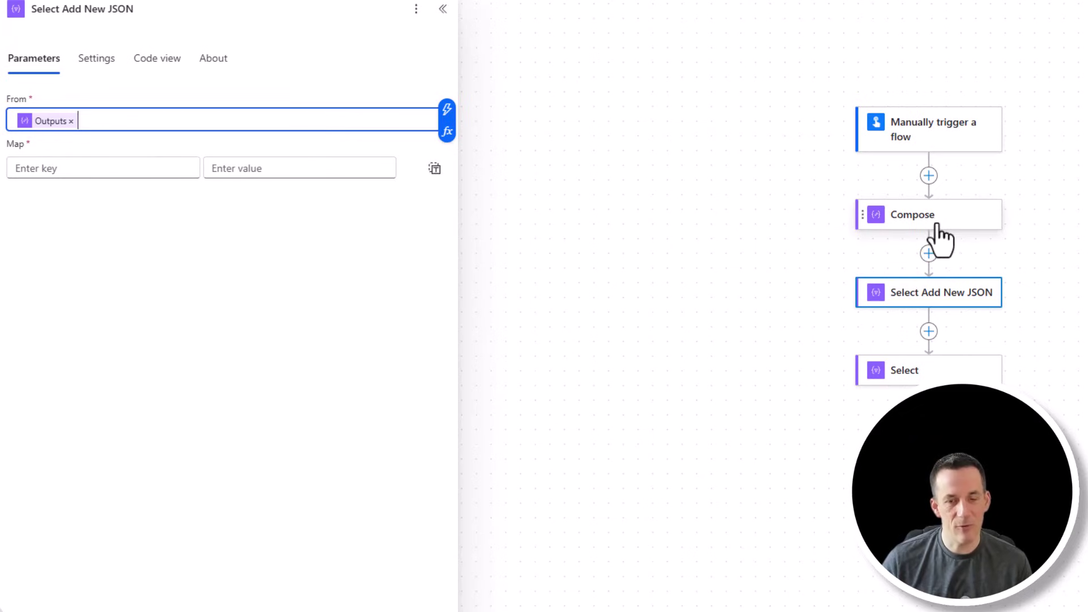
left_click(434, 169)
left_click(211, 168)
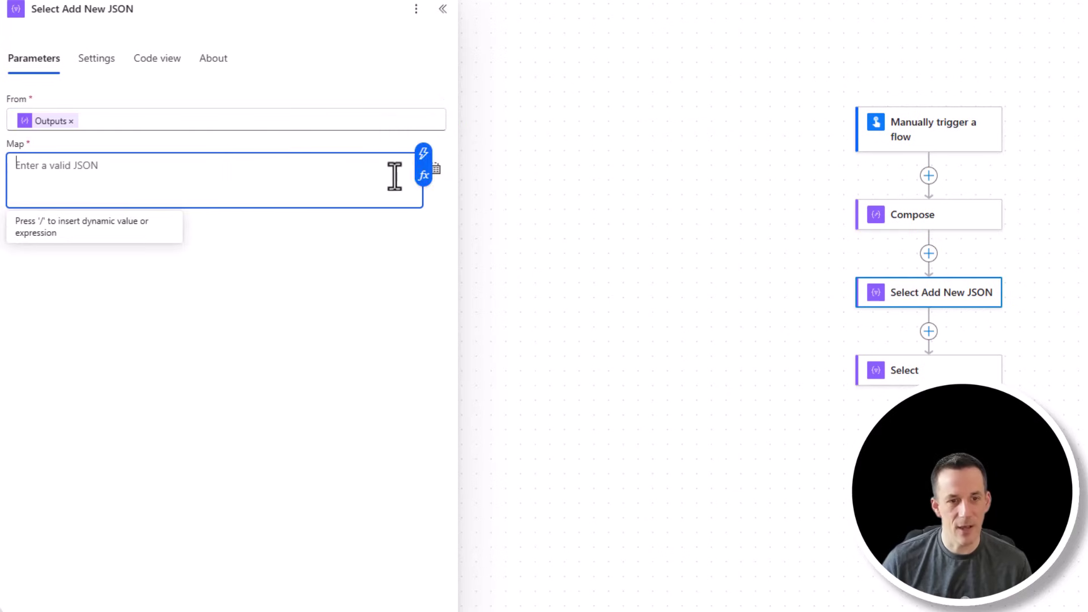
left_click(424, 174)
type("addprop")
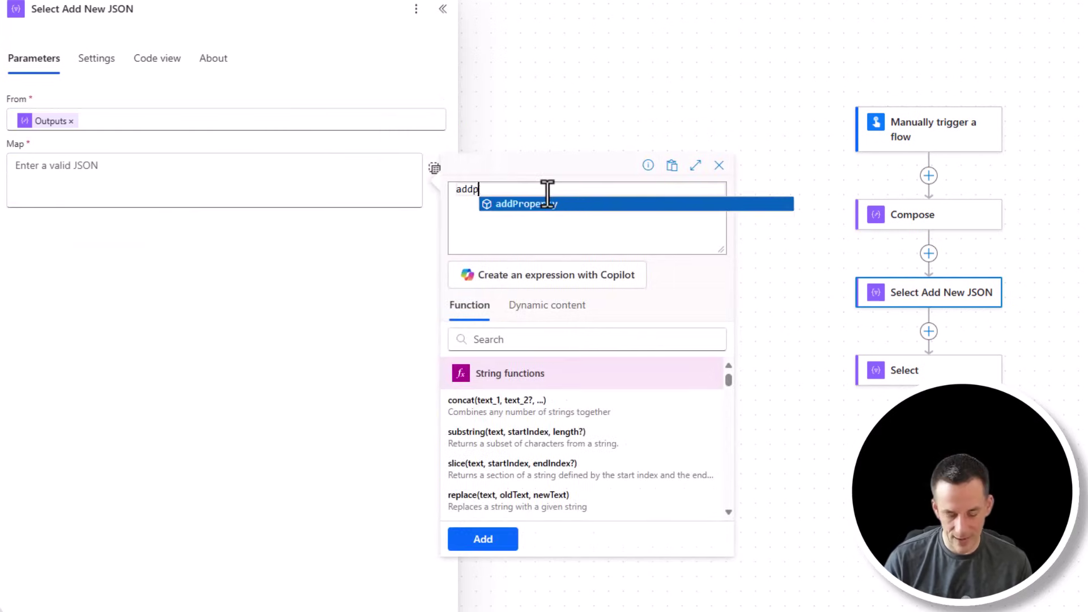
left_click(550, 201)
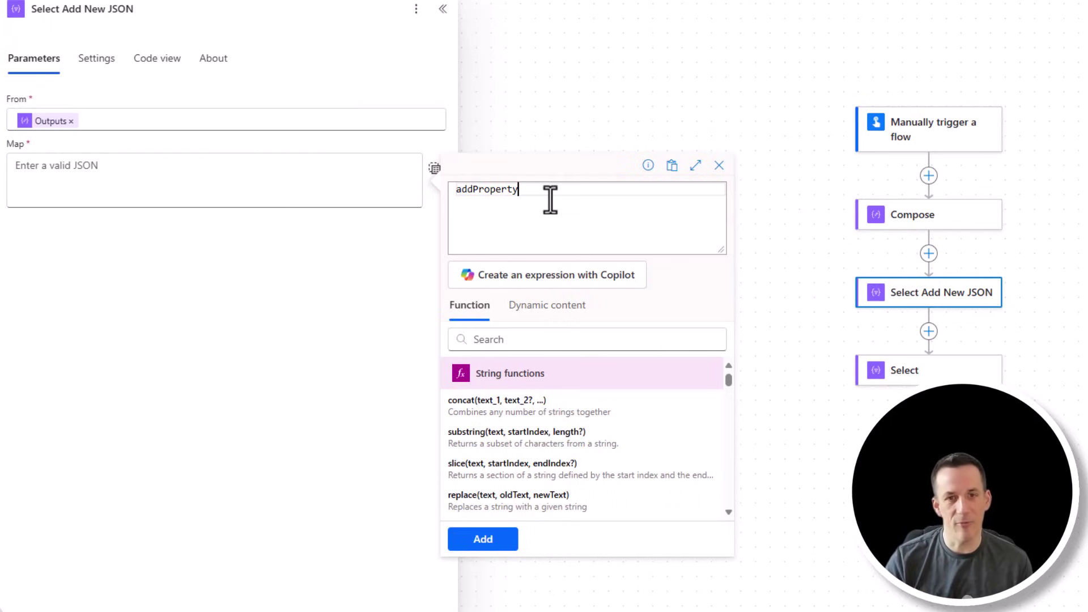
type("(")
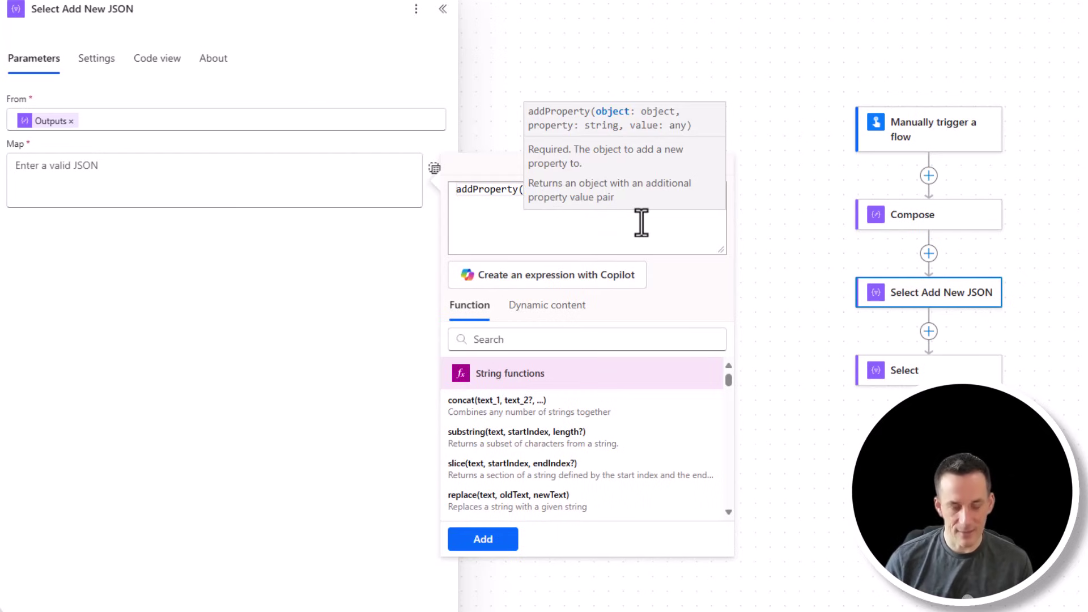
type("item")
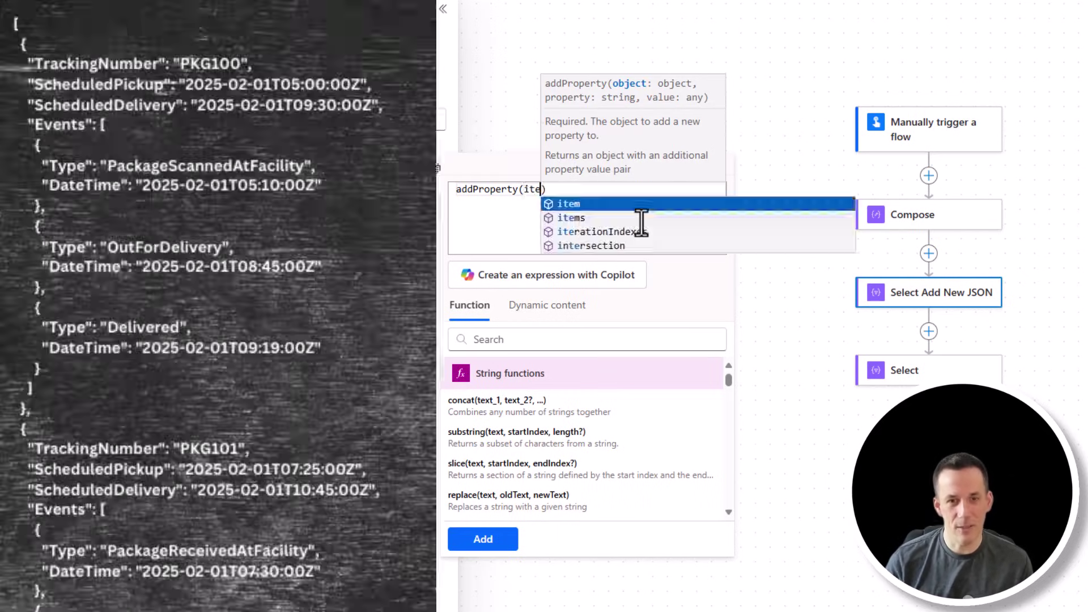
type("()")
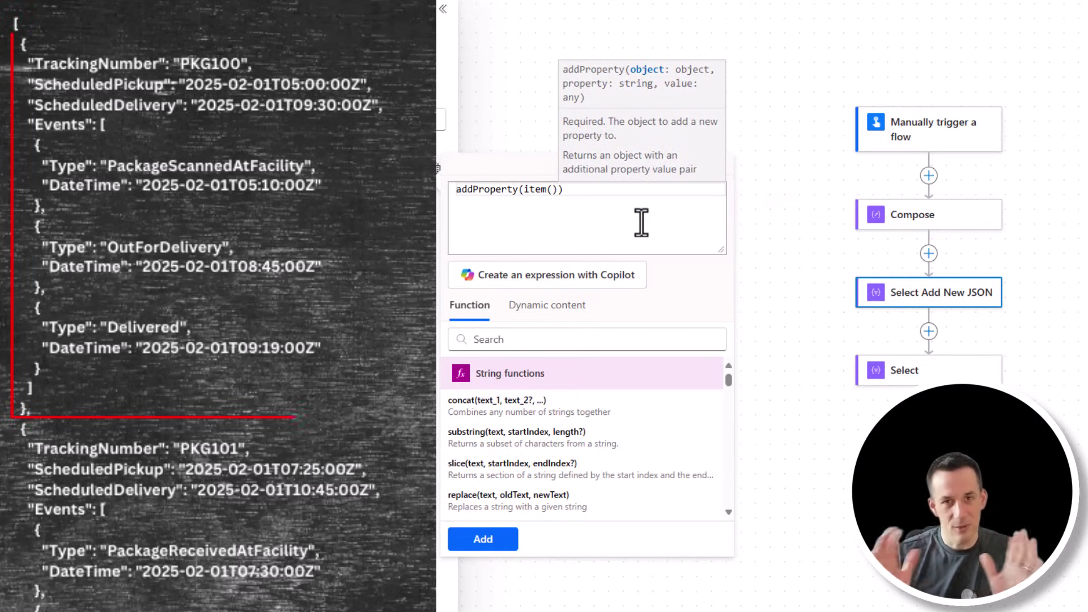
type(",")
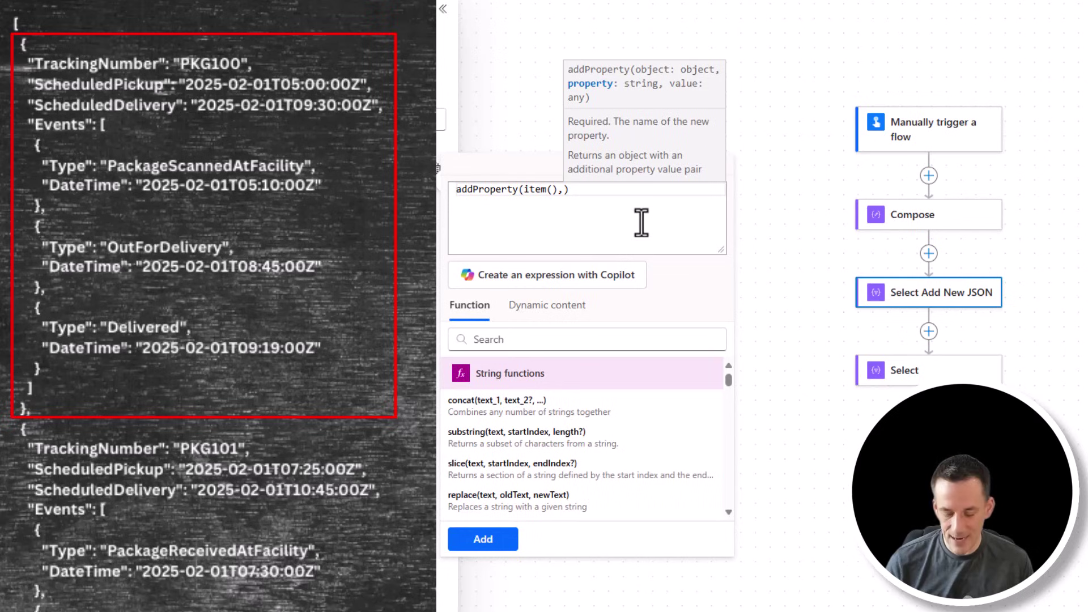
type("'JSON")
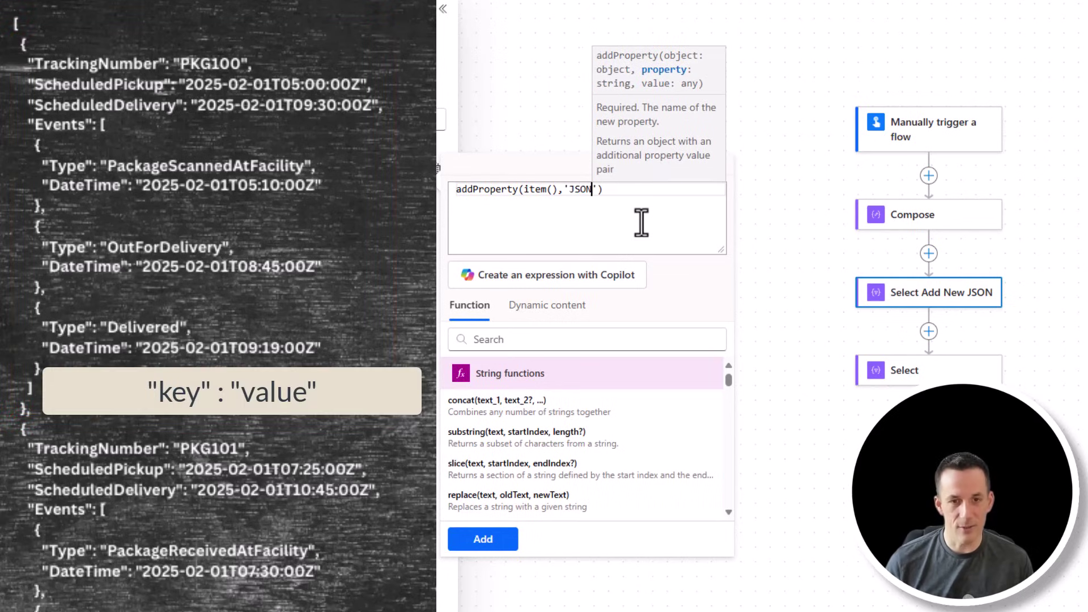
type("'")
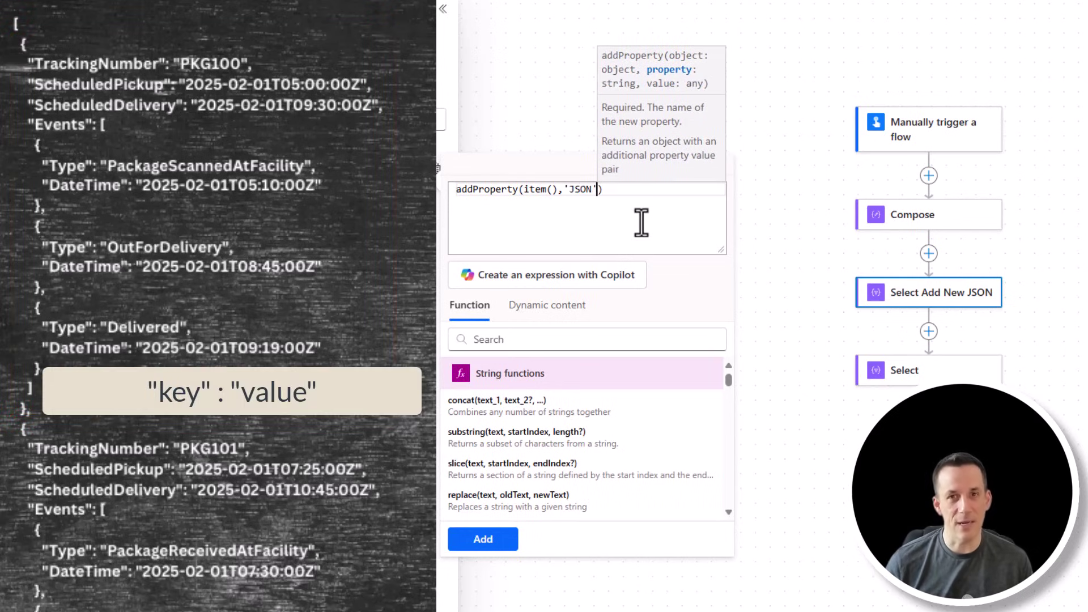
type(",")
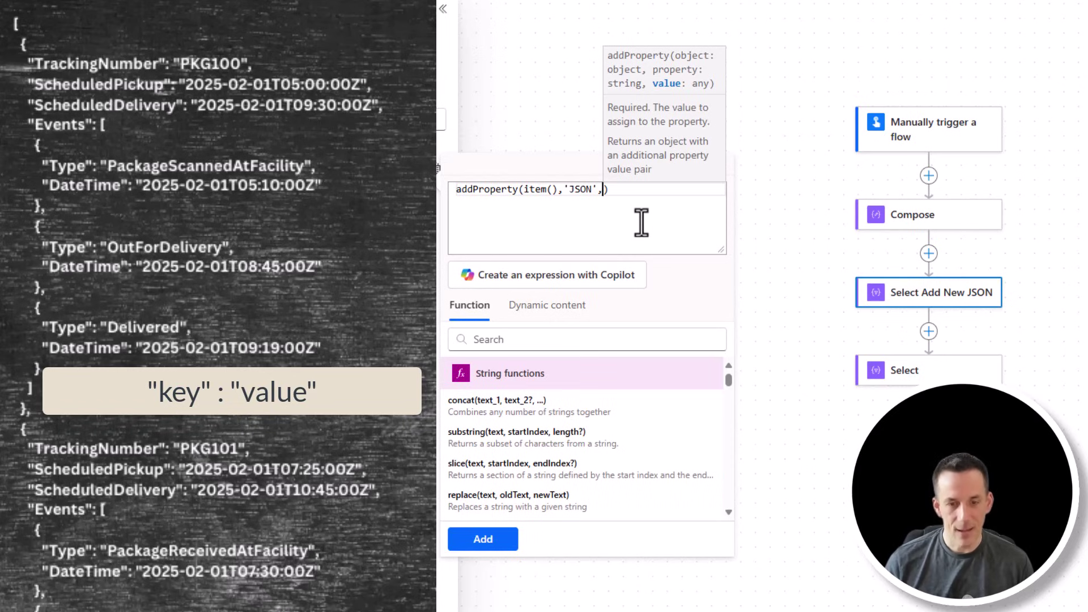
- Paste json(concat('{"root":{"Events":',item()?['Events'],'}}')) as the JSON property's value
type("json(concat('{\"root\":{\"Events\":',item()['Events'],'}}')")
left_click_drag(603, 190, 700, 205)
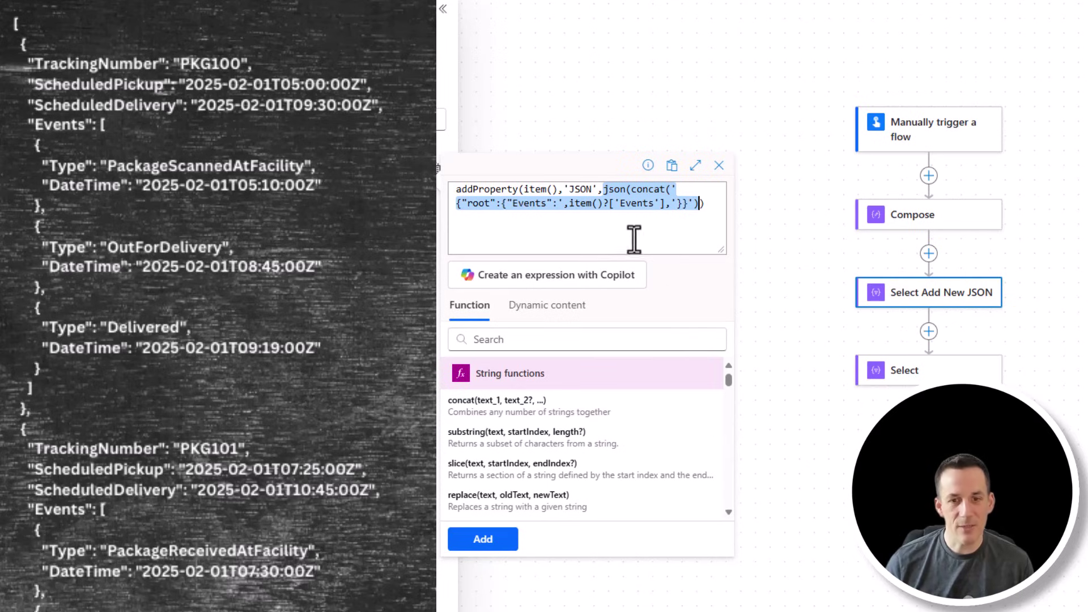
left_click(517, 233)
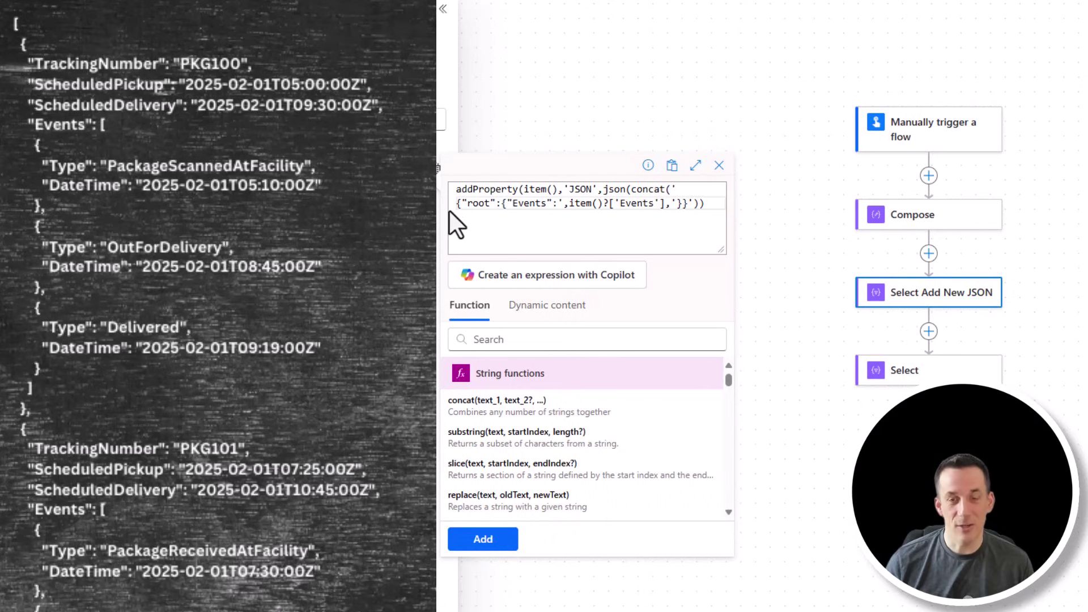
- Walk through the expression's root key, Events reference, closing braces, item() and JSON name
left_click_drag(467, 204, 683, 218)
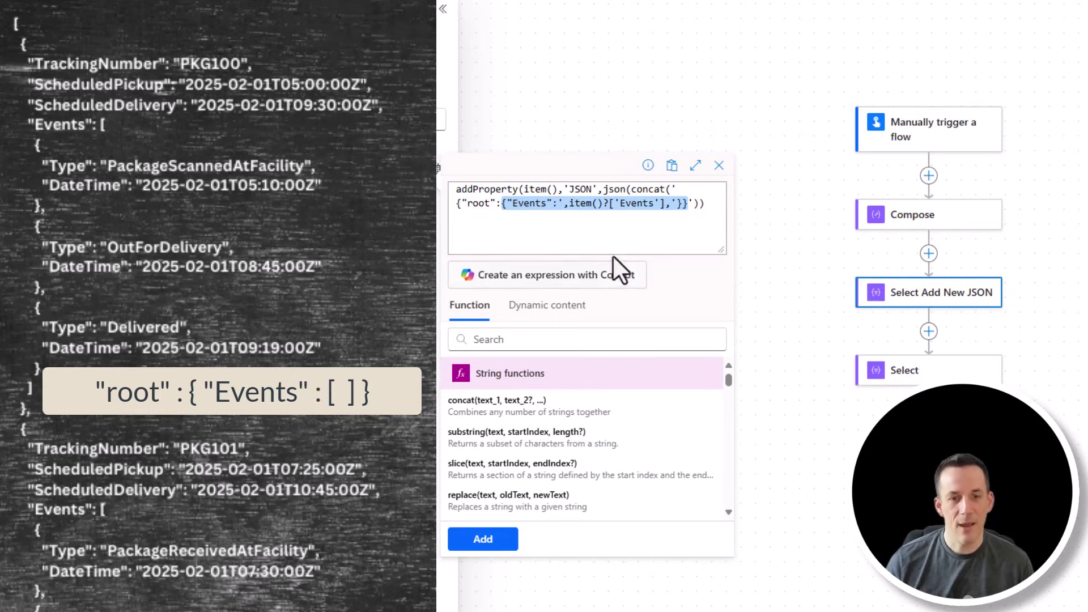
left_click(514, 203)
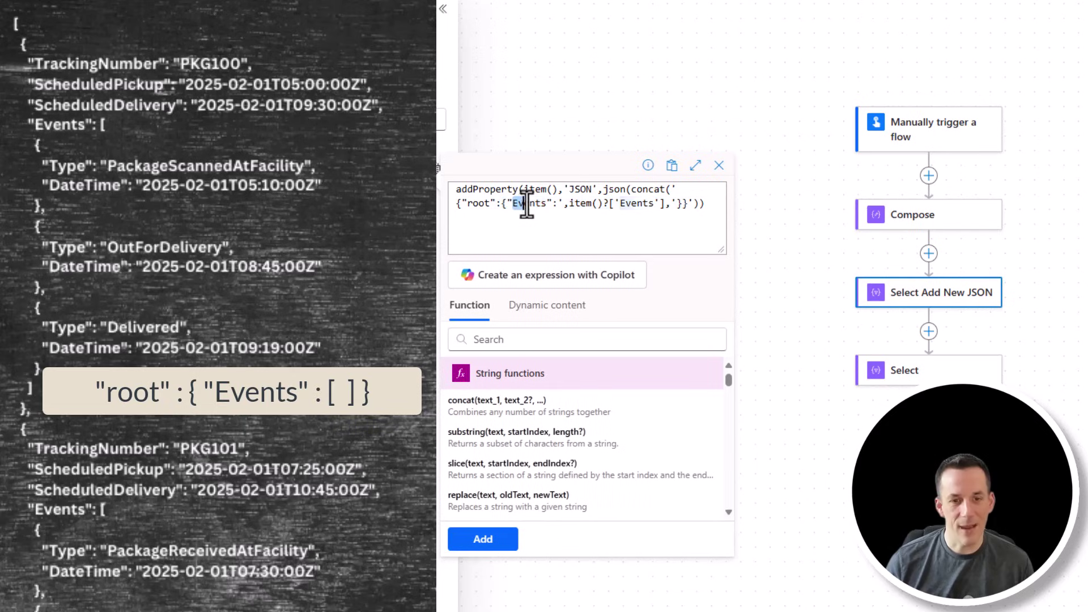
double_click(532, 204)
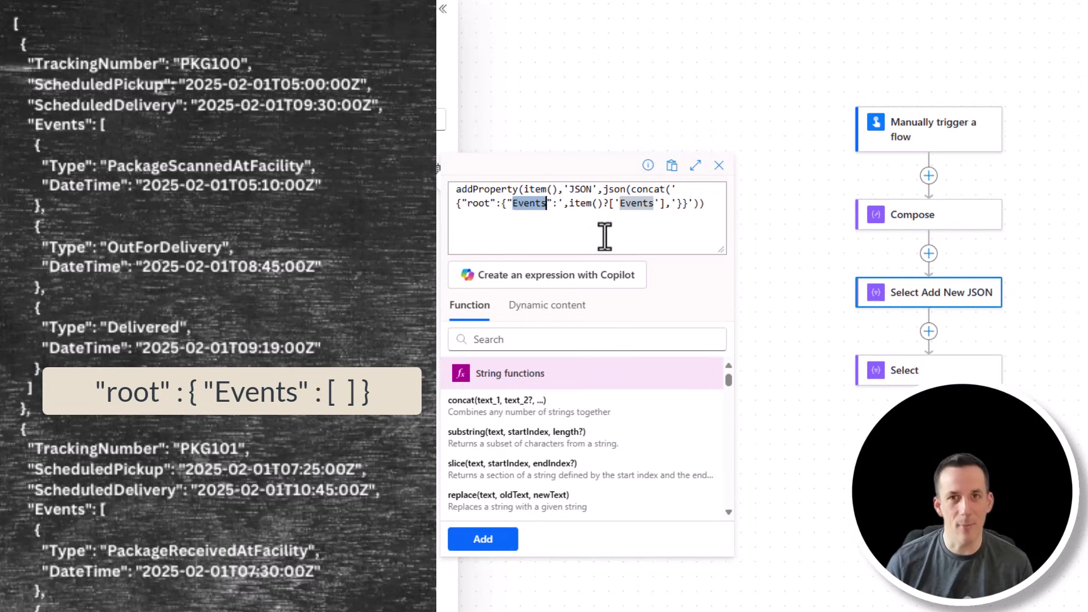
left_click_drag(569, 204, 676, 230)
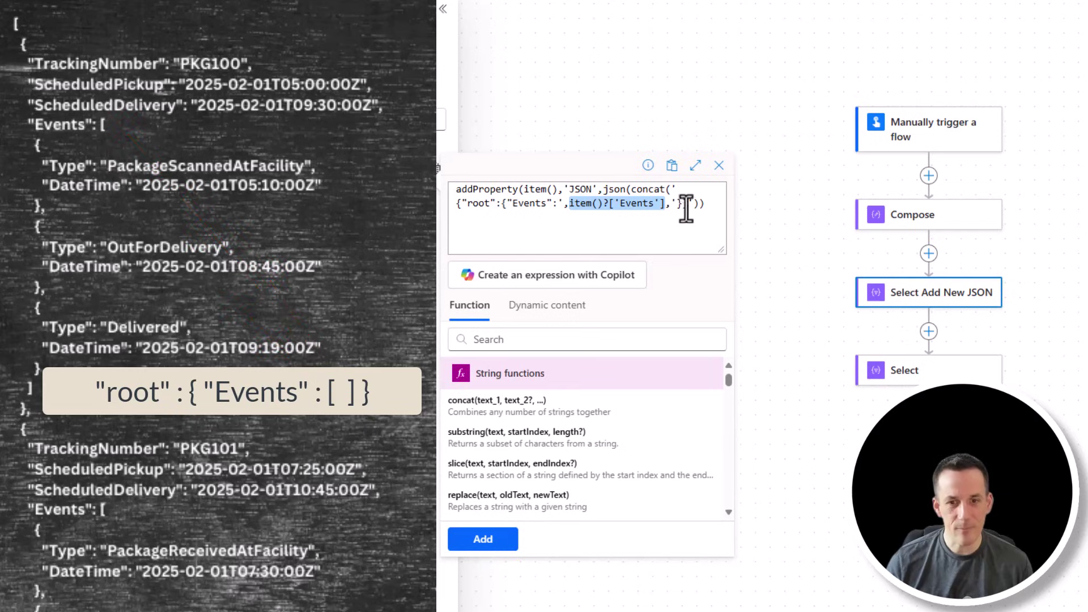
left_click_drag(688, 204, 677, 204)
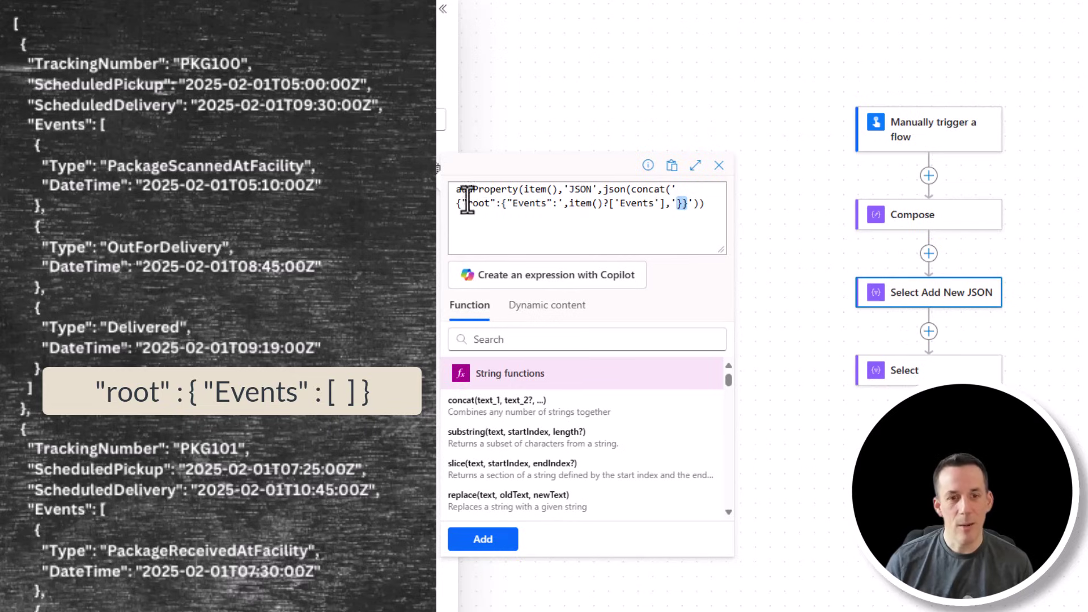
left_click_drag(524, 189, 558, 189)
double_click(581, 190)
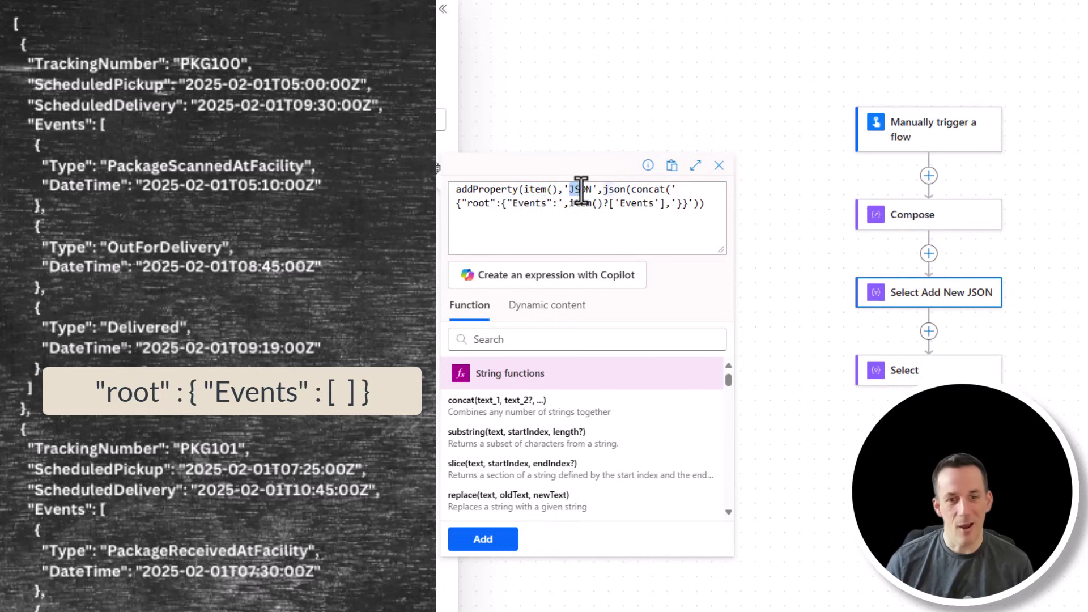
left_click_drag(602, 189, 700, 205)
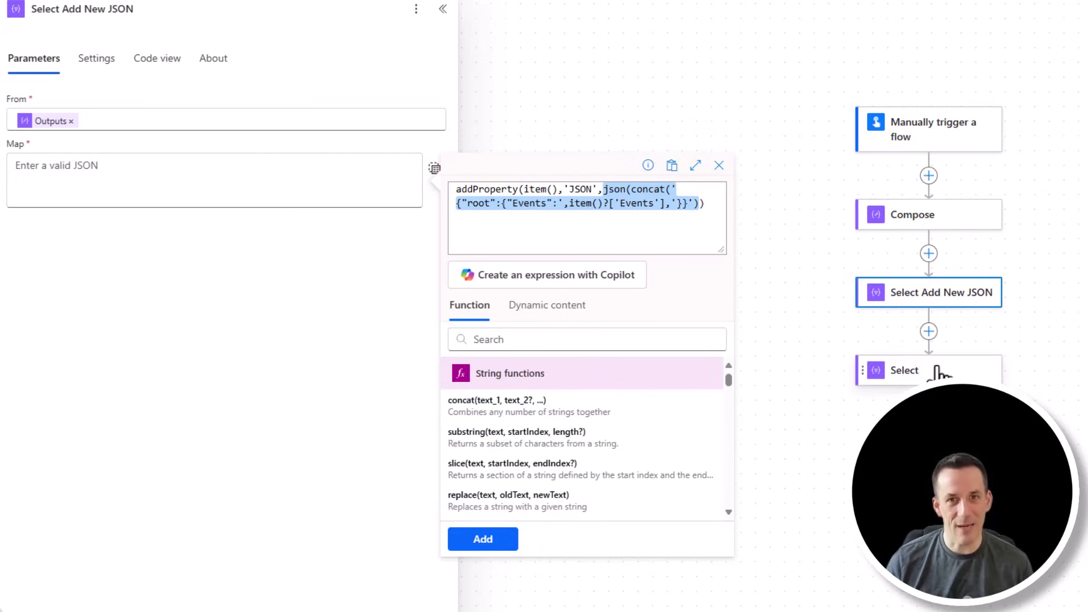
- Add the missing closing parenthesis, apply the expression to the map, then save and test
left_click(493, 543)
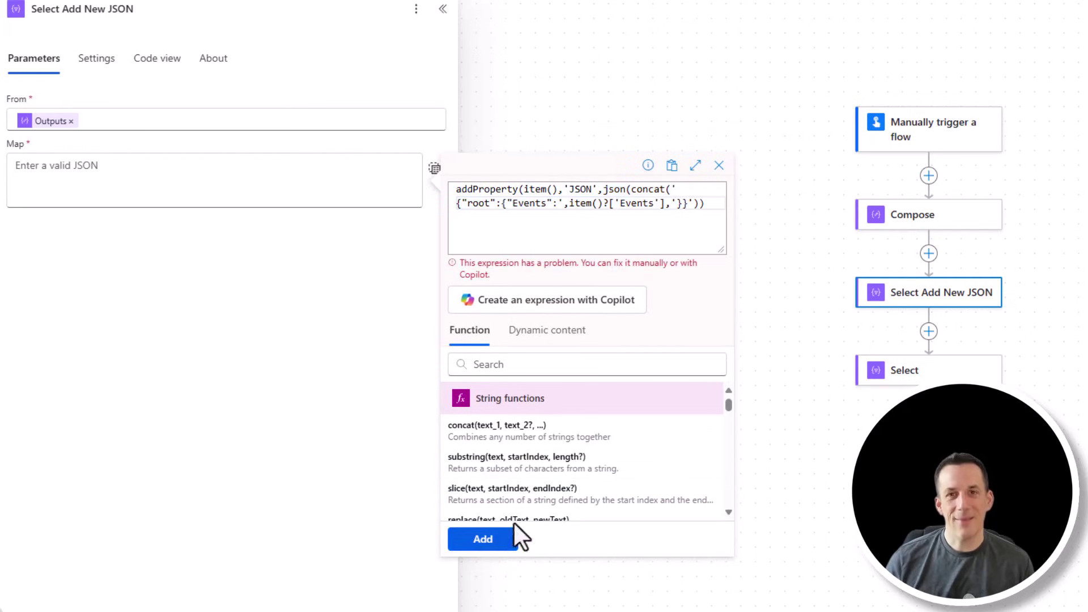
left_click(717, 203)
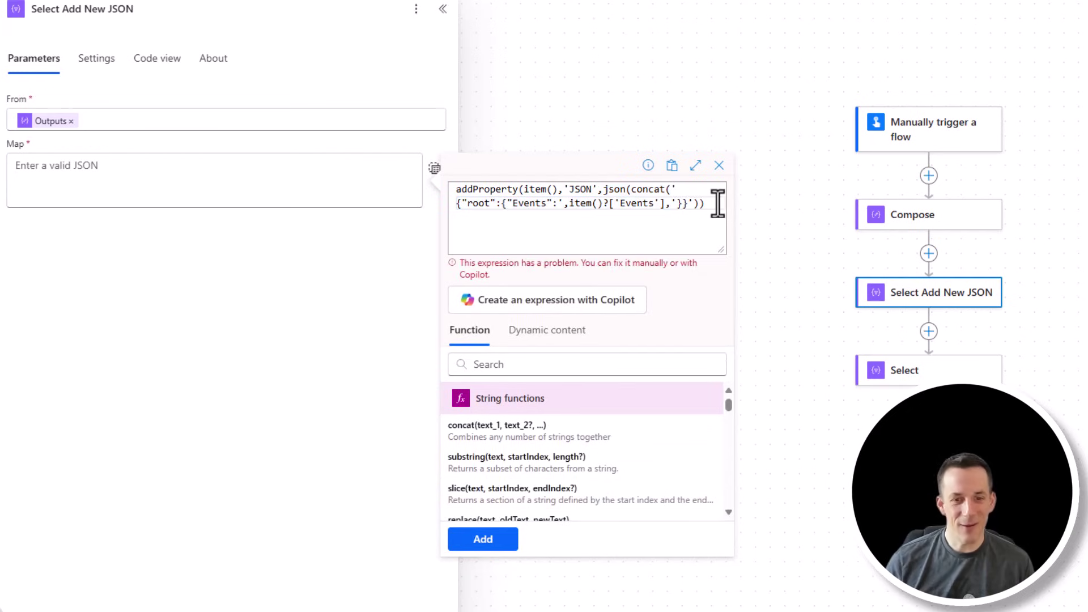
type(")")
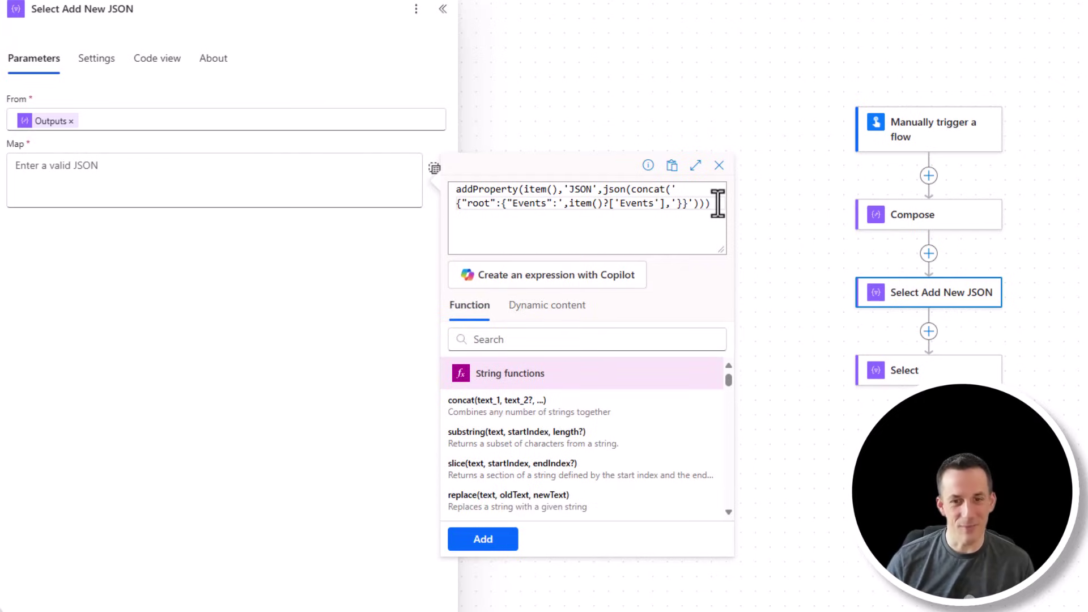
left_click(485, 540)
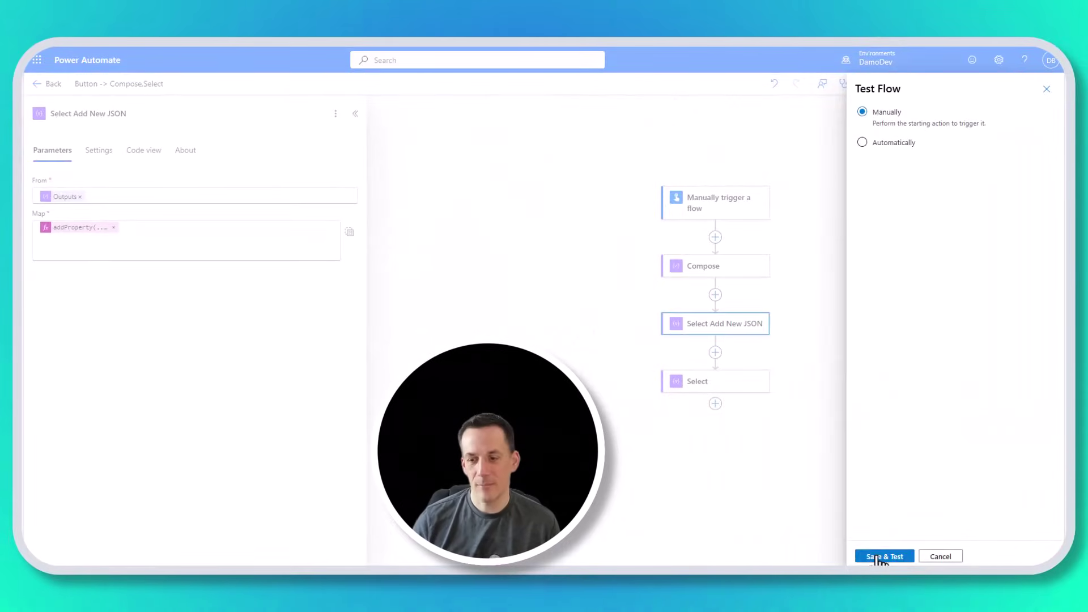
left_click(877, 557)
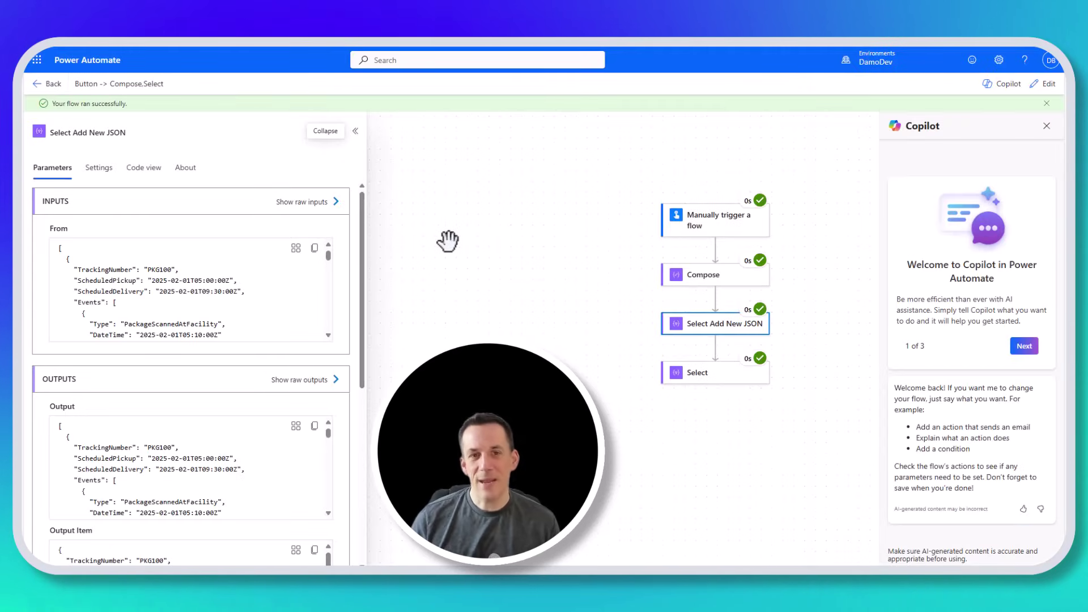
- Review Select Add New JSON's raw inputs and outputs, showing each item's new JSON property
left_click(316, 203)
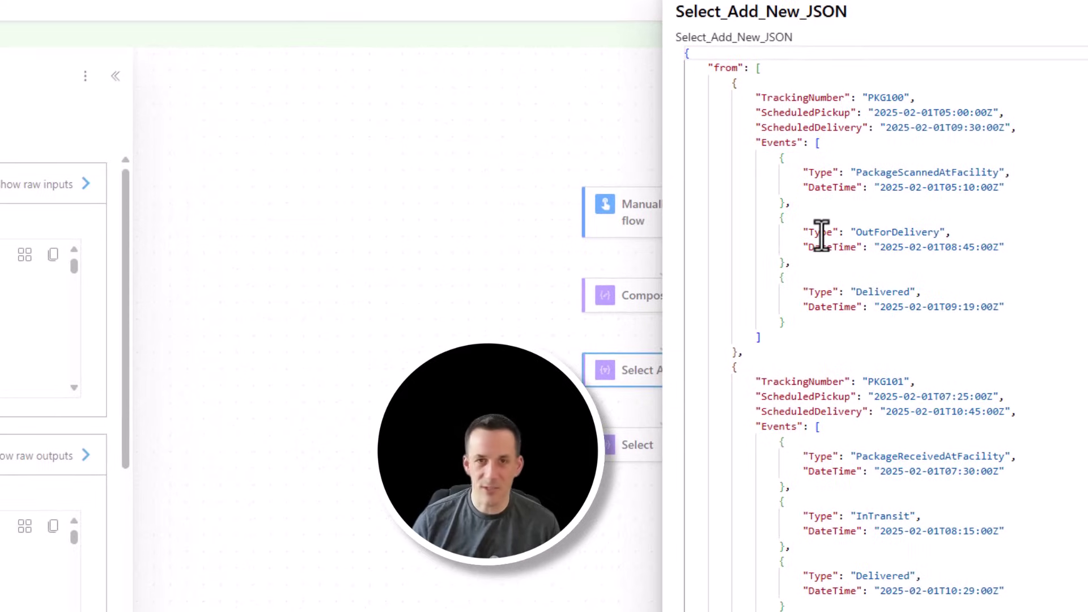
left_click(20, 462)
left_click(20, 461)
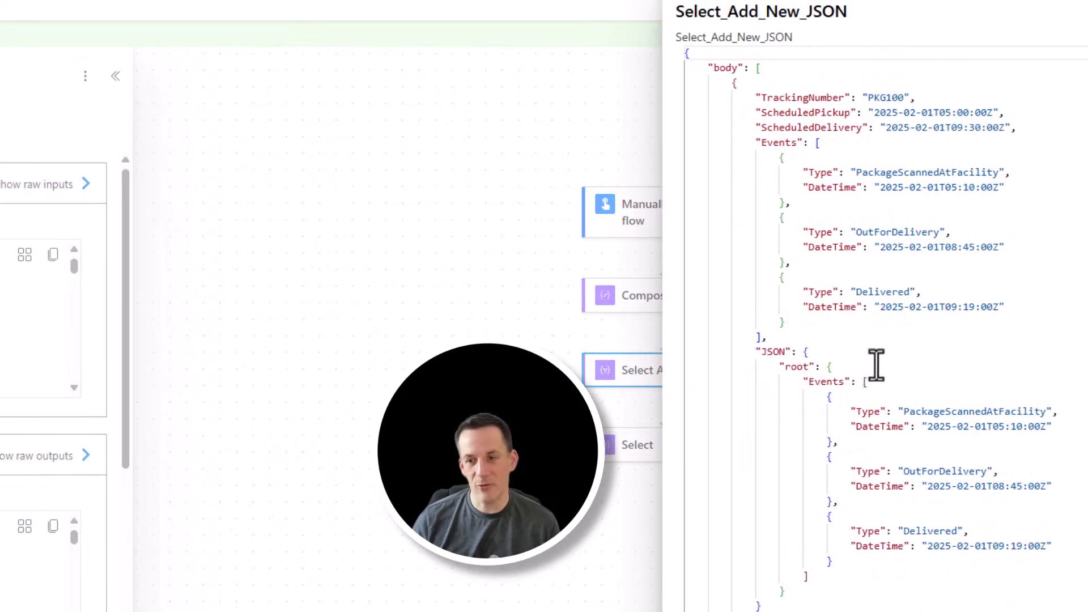
left_click_drag(761, 352, 816, 590)
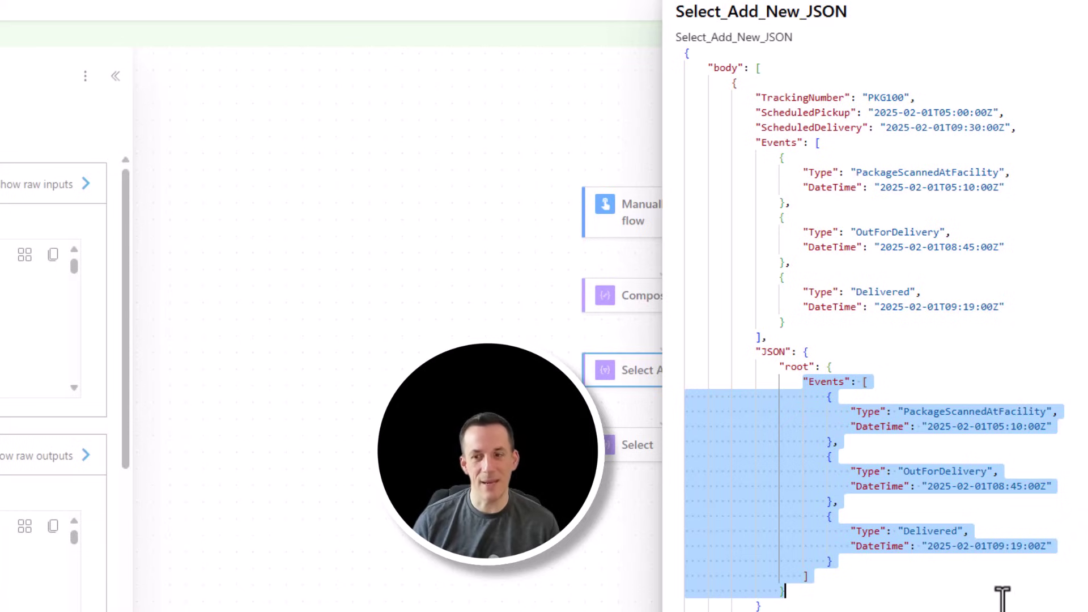
left_click_drag(761, 352, 783, 352)
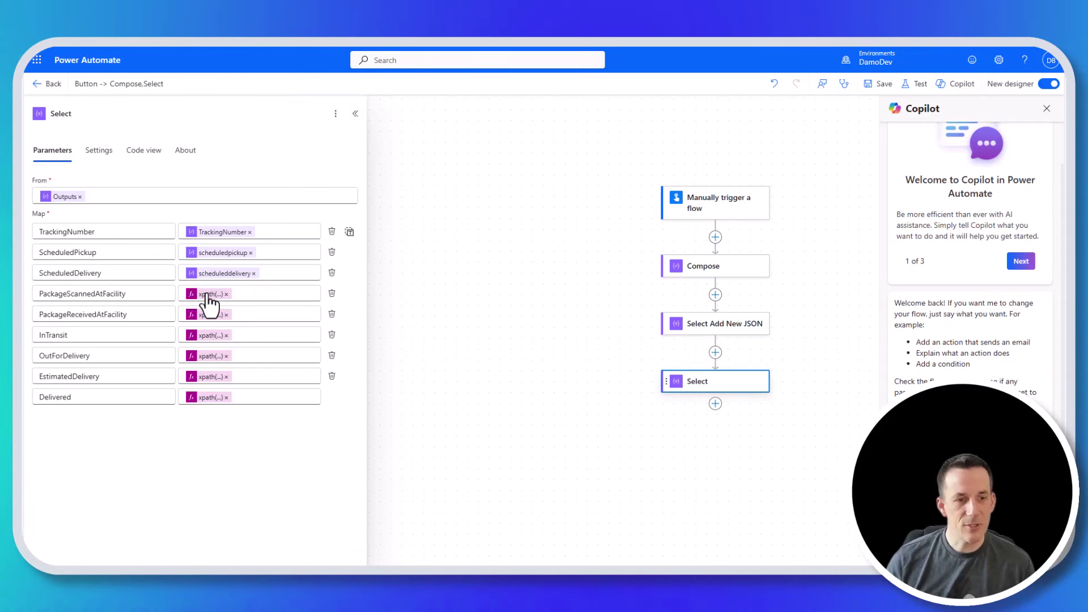
left_click(207, 293)
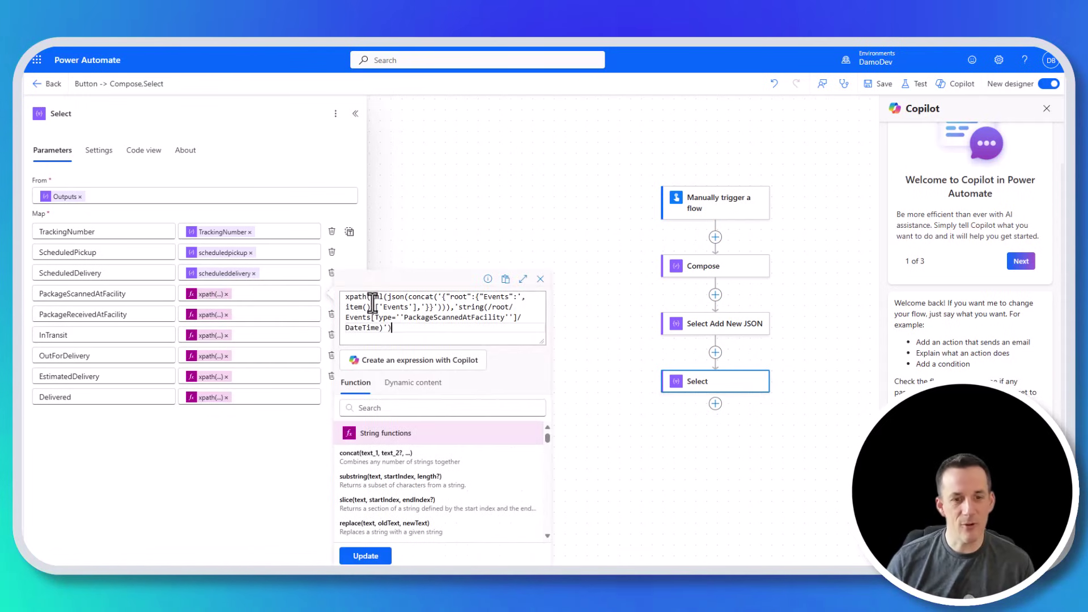
left_click_drag(388, 296, 440, 307)
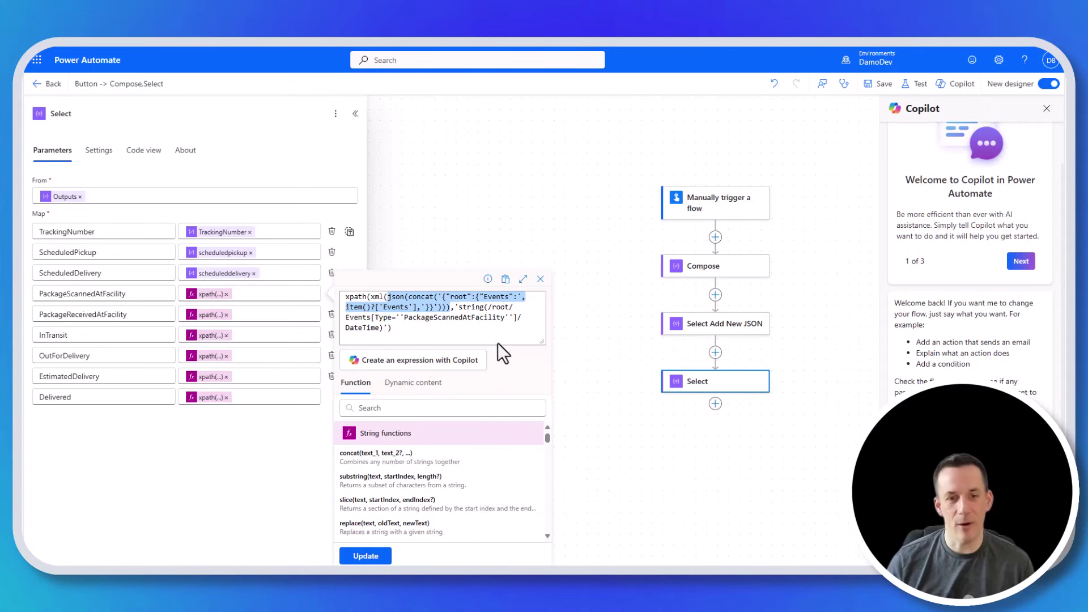
left_click_drag(371, 296, 451, 307)
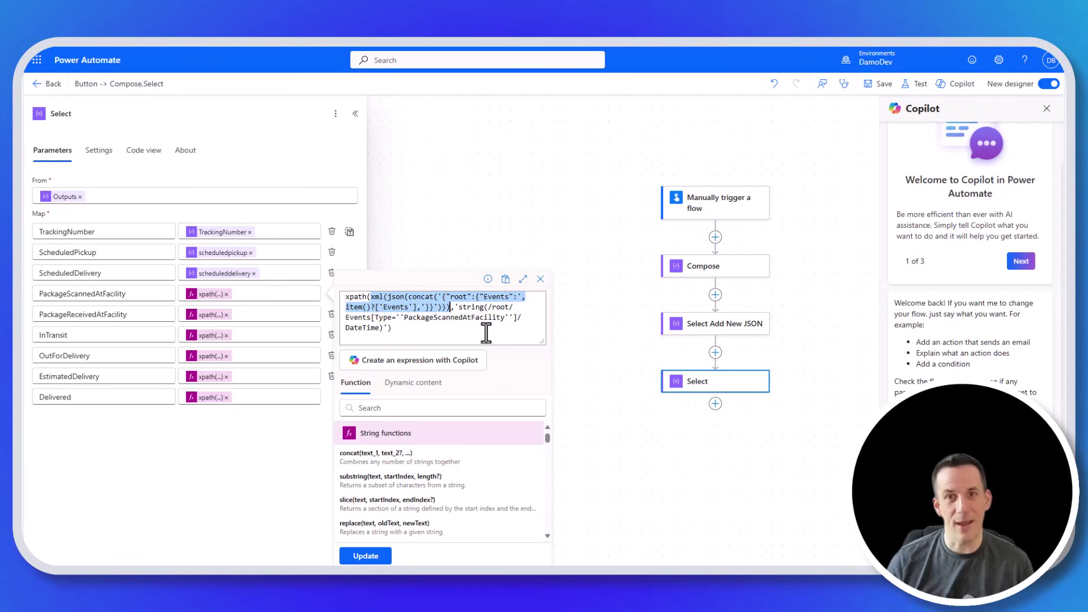
- Insert a Select action after Select Add New JSON, renamed Select Add NEW XML
left_click(715, 353)
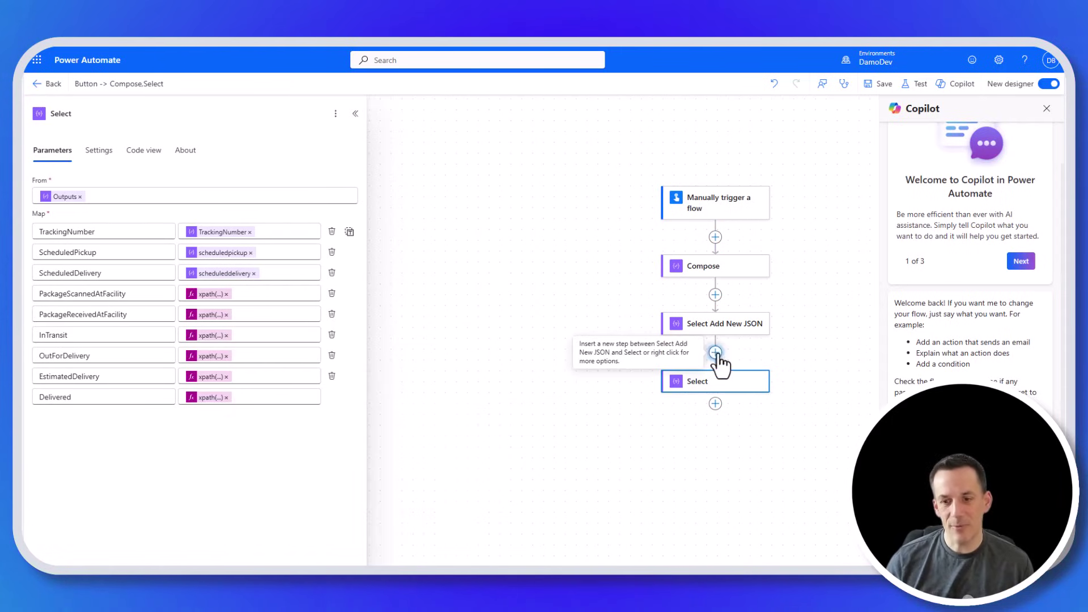
left_click(715, 353)
left_click(762, 333)
type("s")
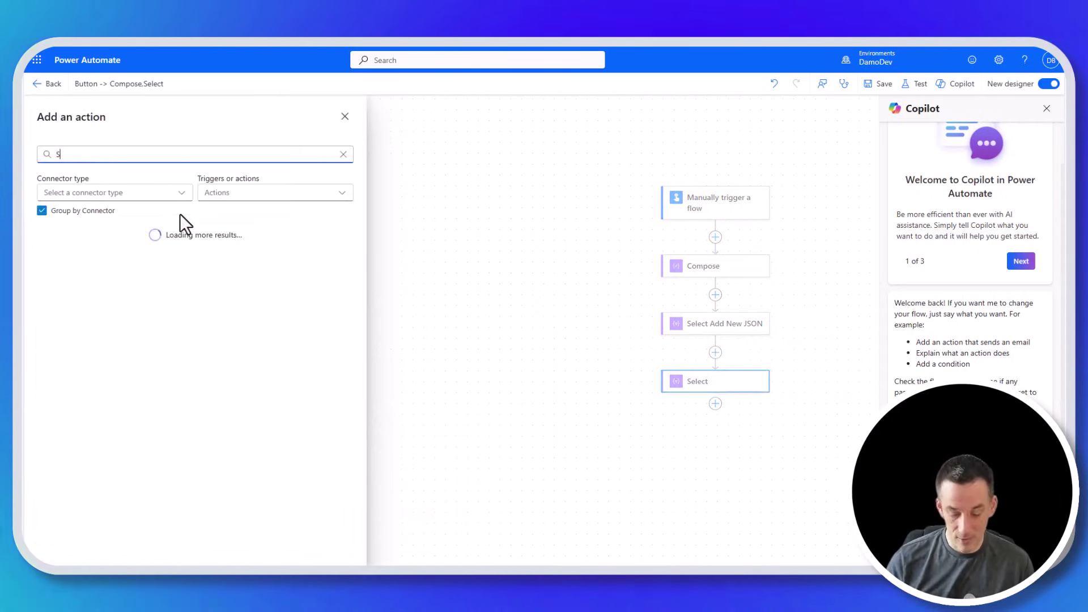
type("elect")
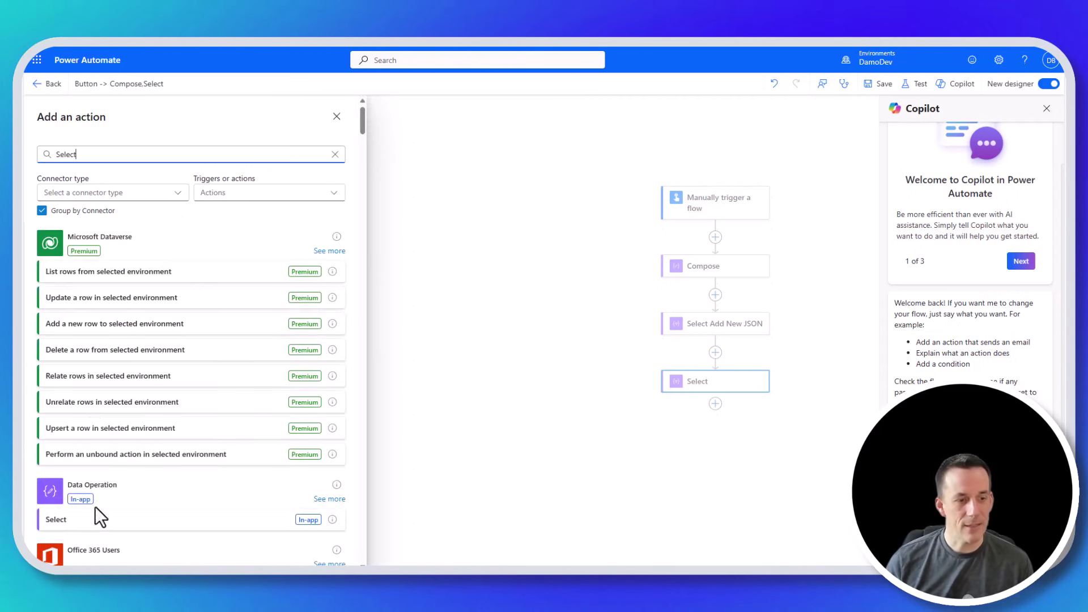
left_click(101, 513)
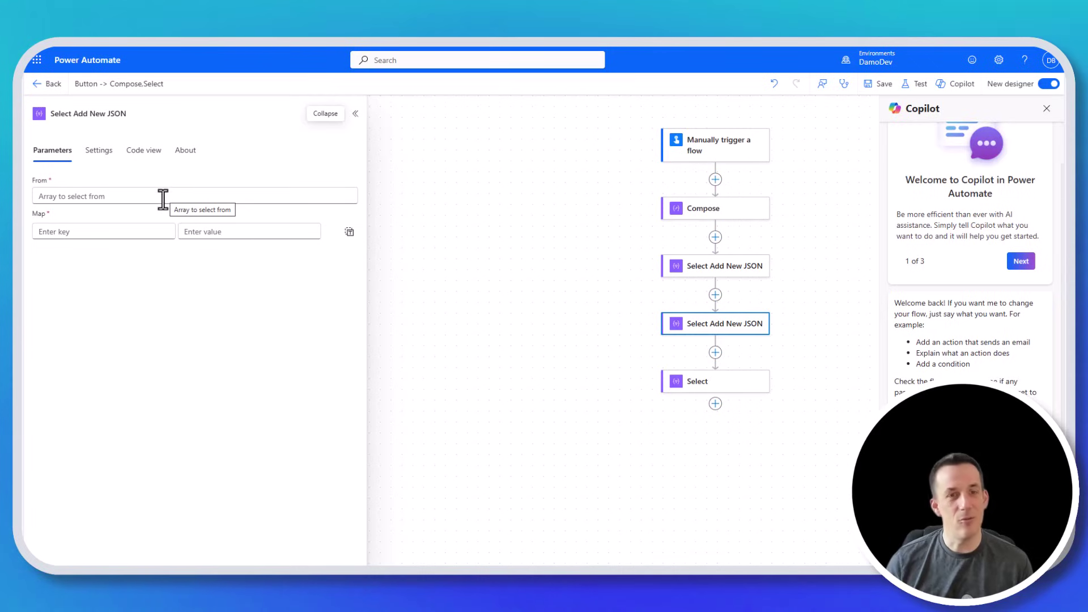
left_click(143, 114)
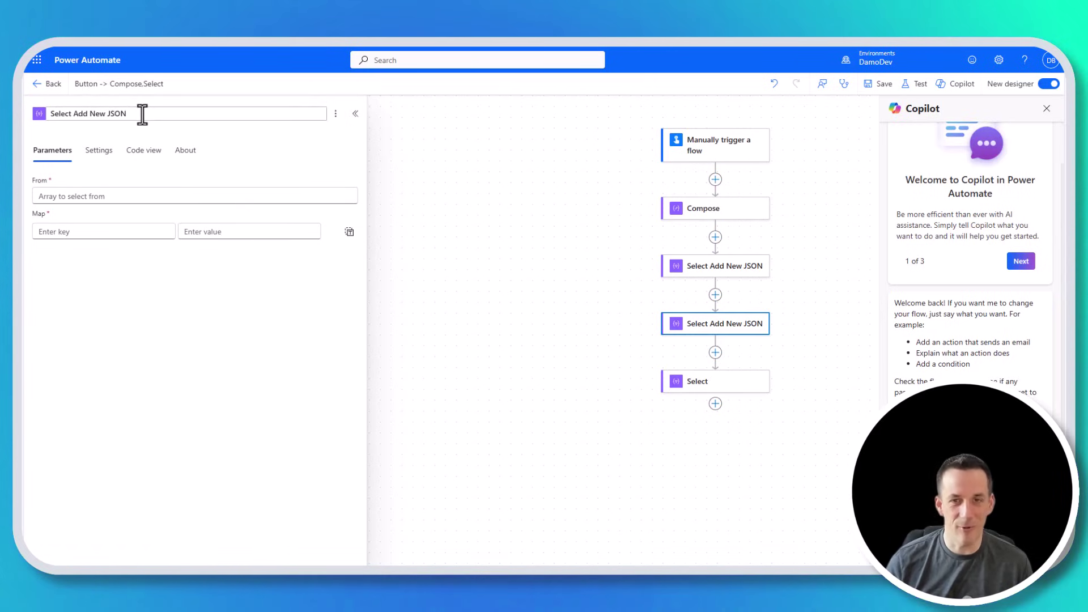
key("BackSpace")
key("BackSpace")
key("BackSpace")
key("BackSpace")
key("BackSpace")
key("BackSpace")
key("BackSpace")
key("BackSpace")
key("BackSpace")
key("BackSpace")
key("BackSpace")
key("BackSpace")
type("Add NEW XML")
left_click(99, 210)
- Set From to Select Add New JSON's Output and switch Map to single-expression mode
left_click(122, 198)
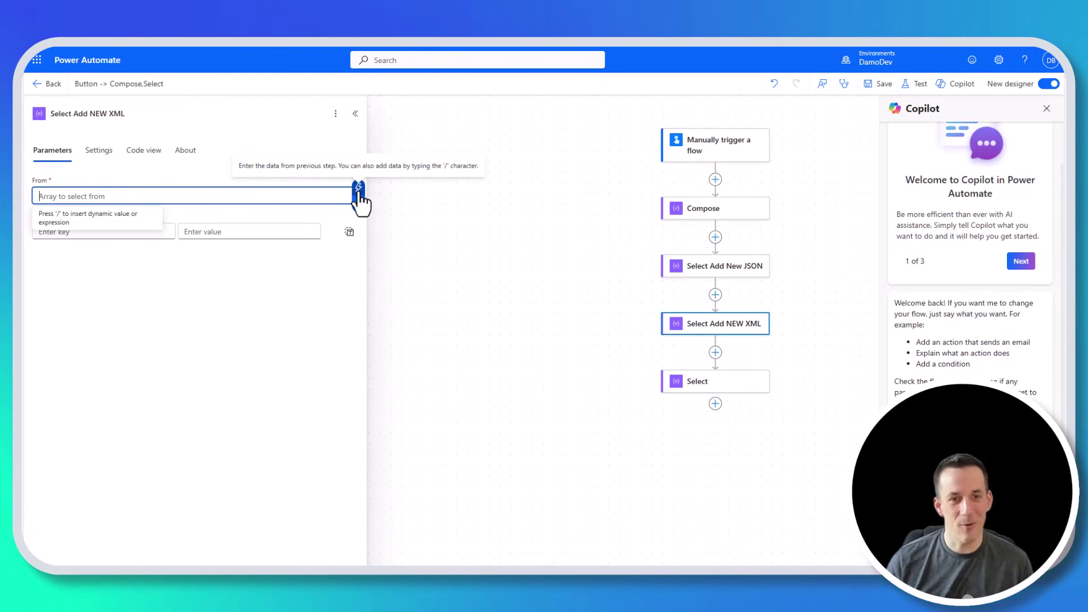
left_click(358, 191)
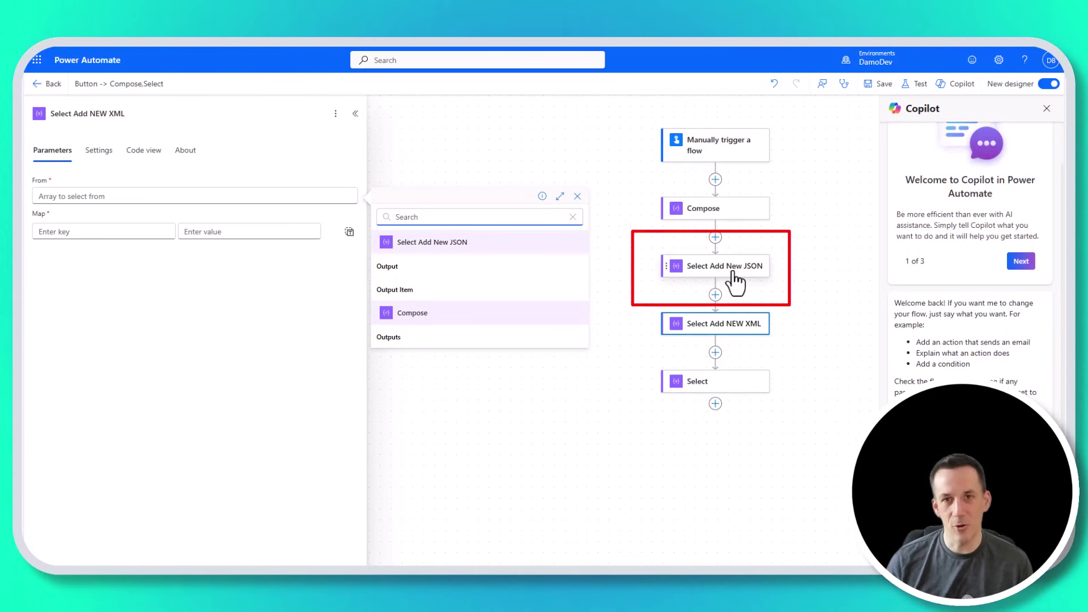
left_click(396, 266)
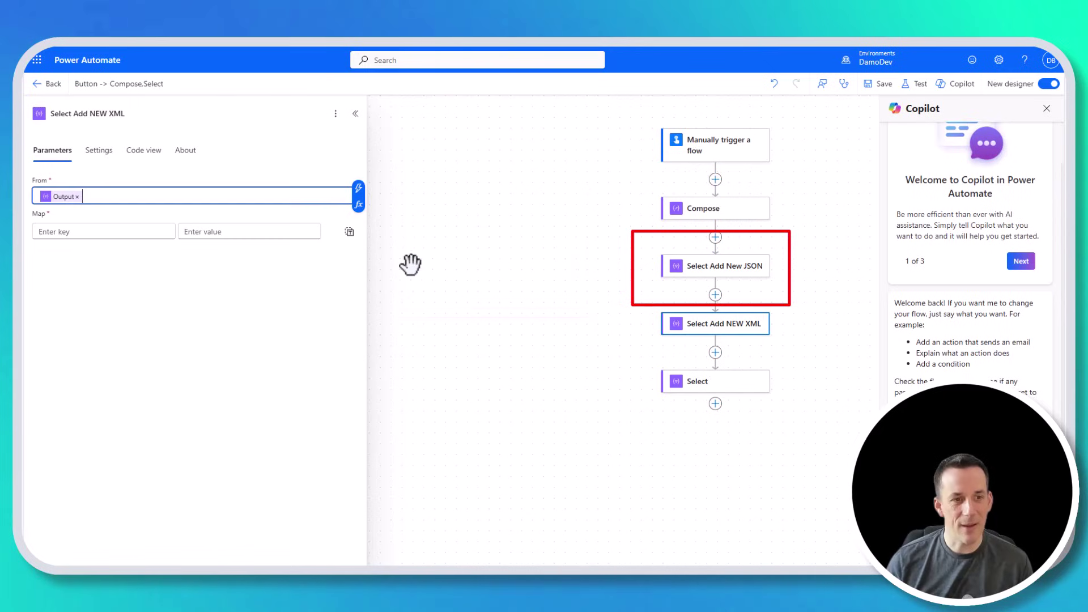
left_click(349, 232)
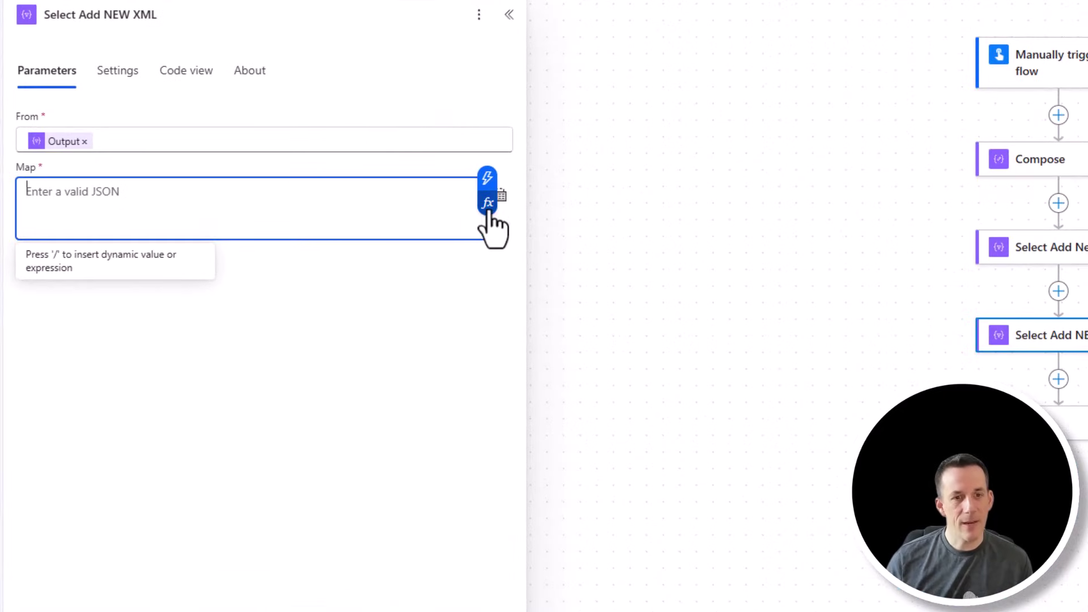
- Set the map to addProperty(item(),'XML',xml(item()?['json']))
left_click(476, 206)
type("addprop")
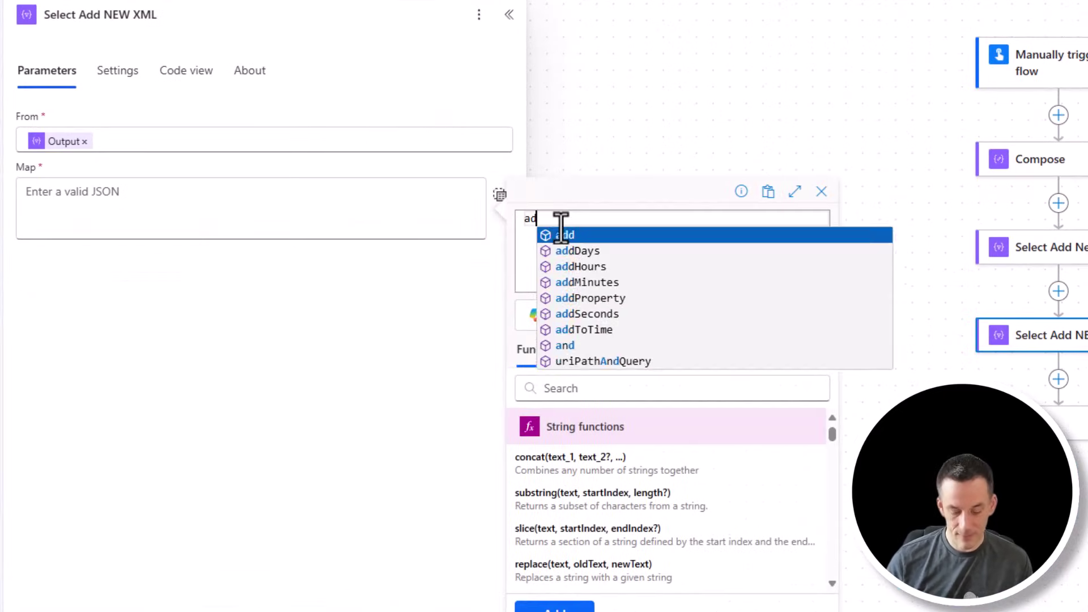
left_click(629, 235)
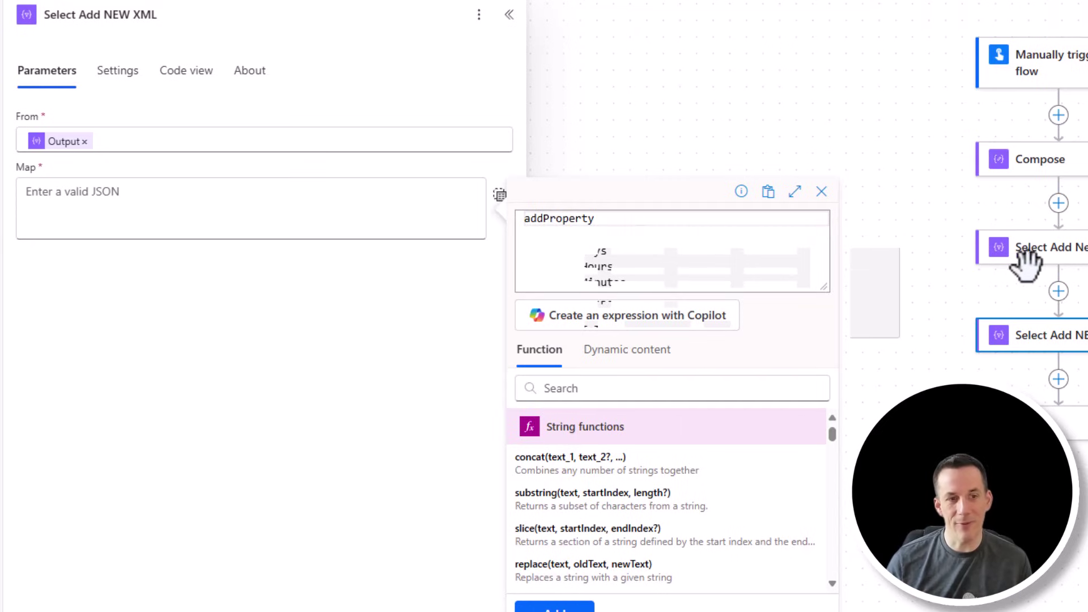
type("ite")
left_click(777, 235)
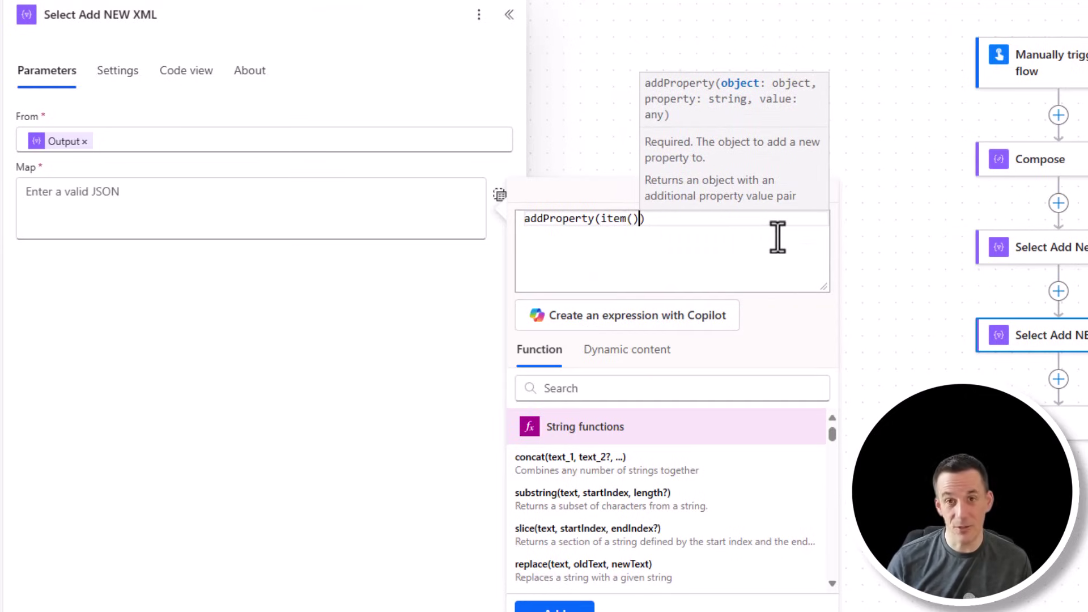
type(",")
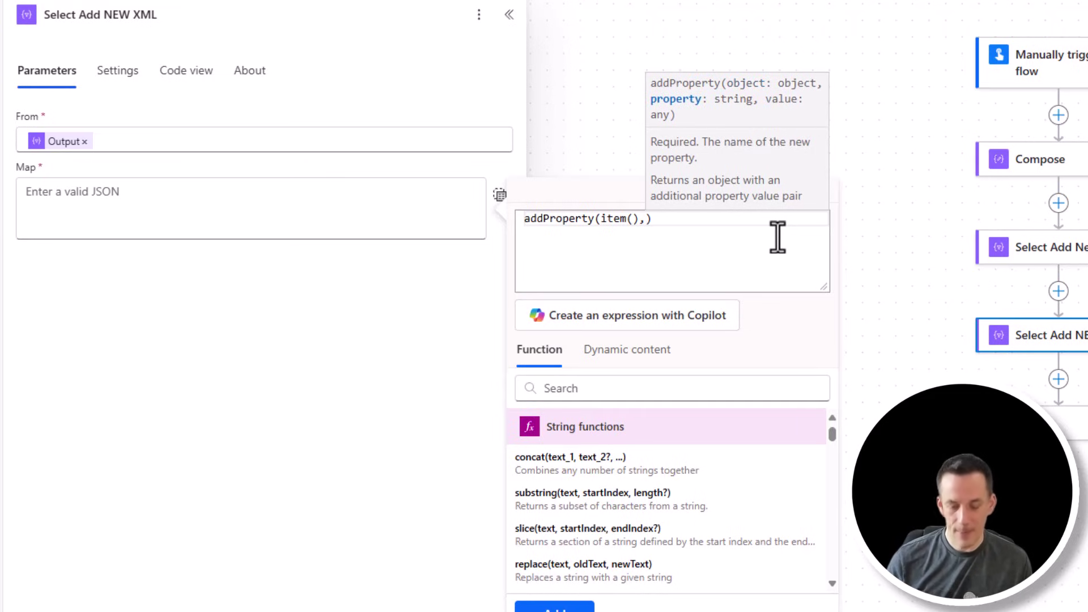
type("'")
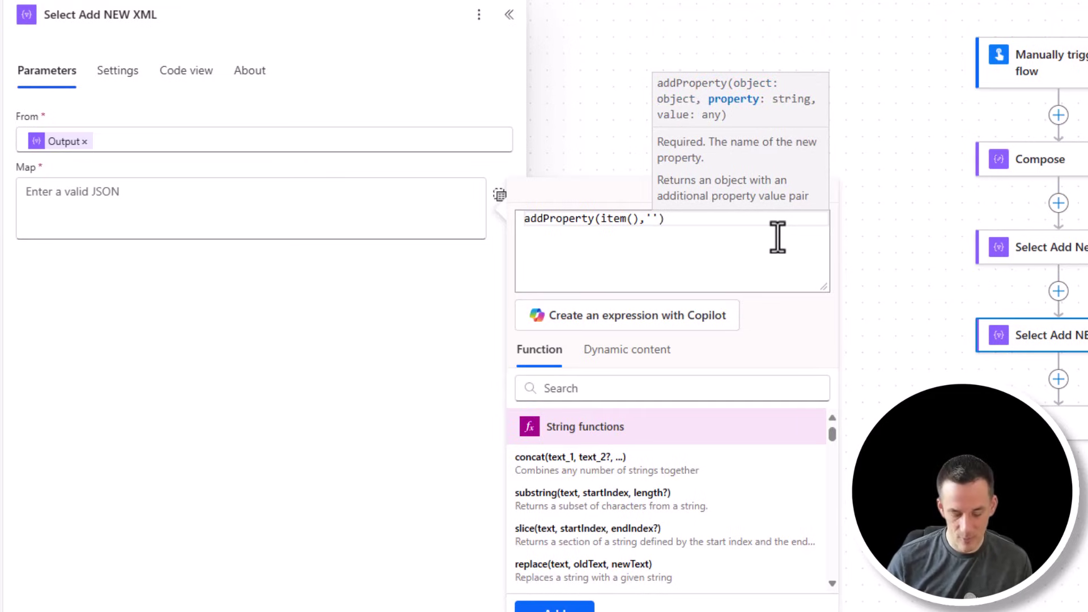
type("XML")
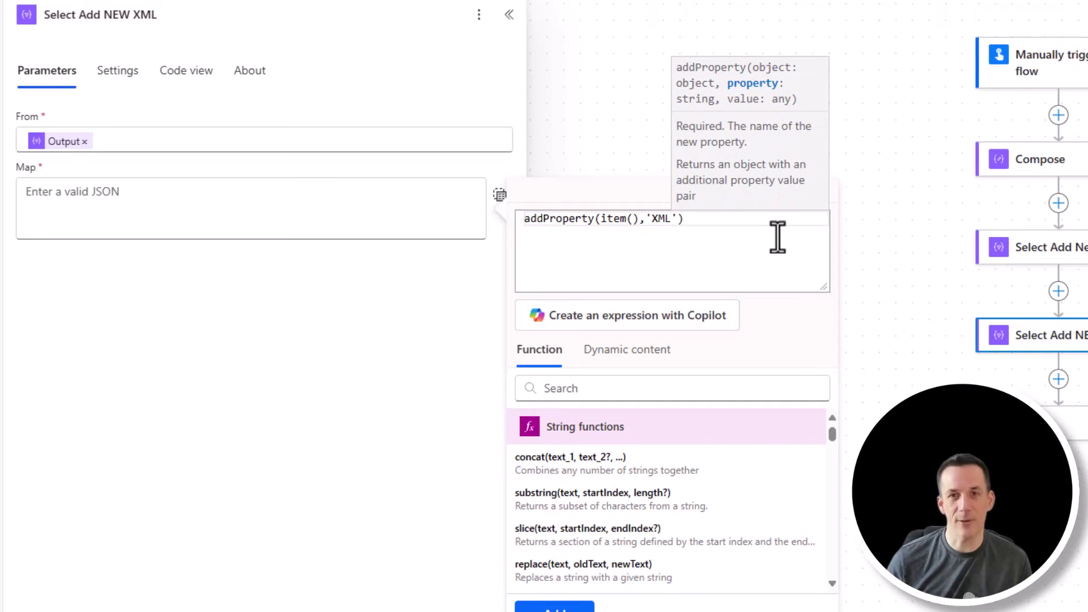
key("Right")
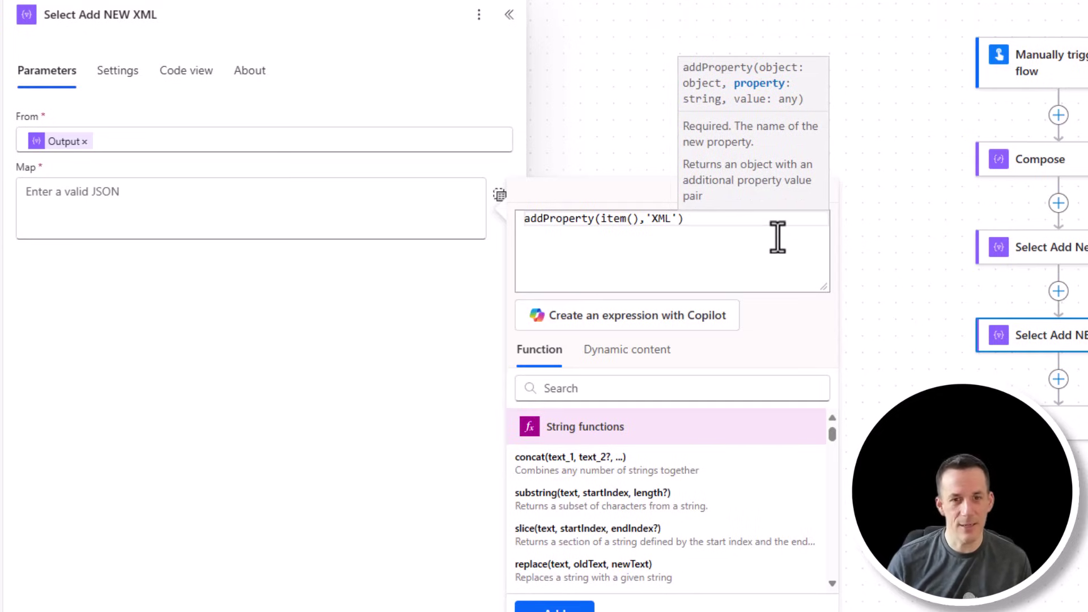
type(",")
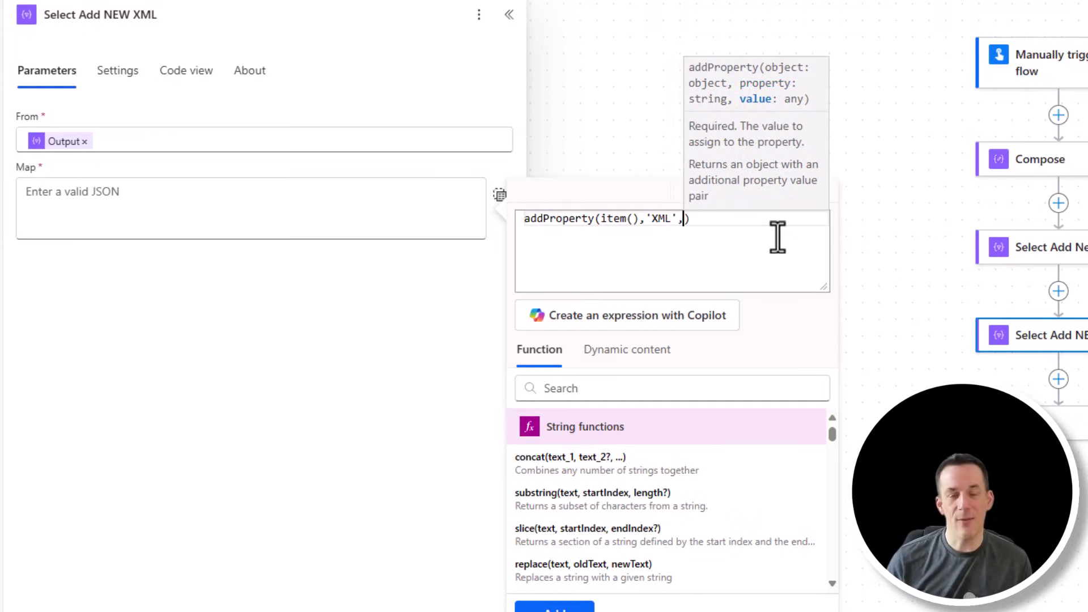
type("xml(")
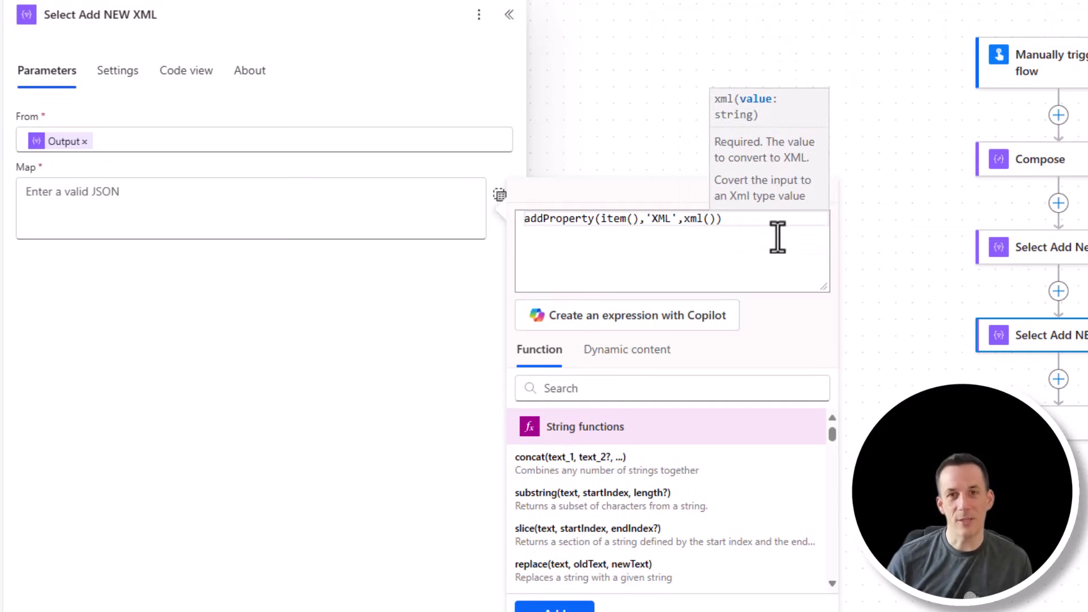
type("item(")
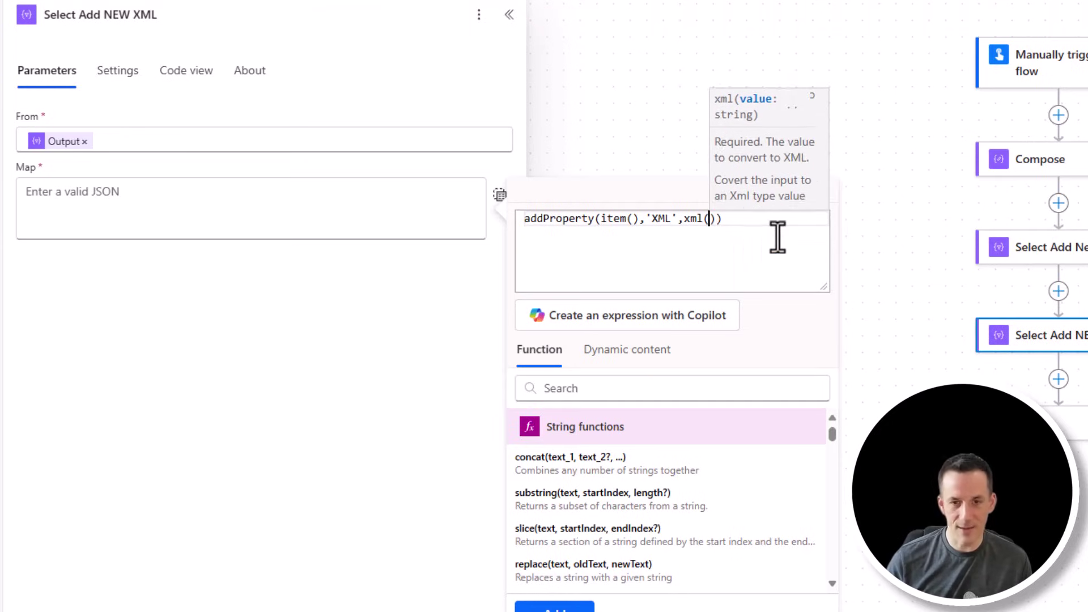
type("item()?['")
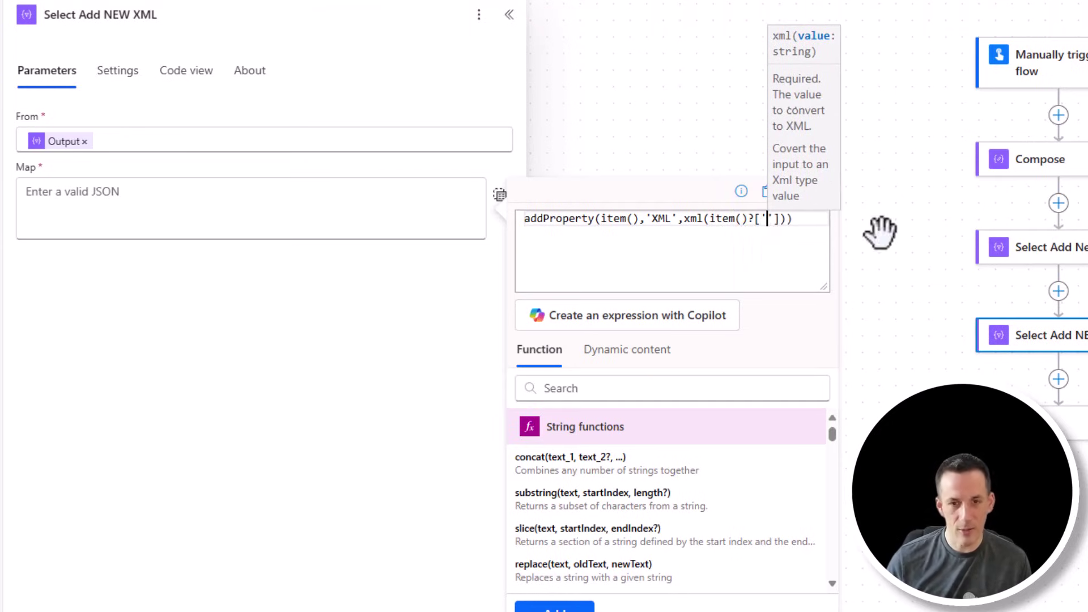
type("json")
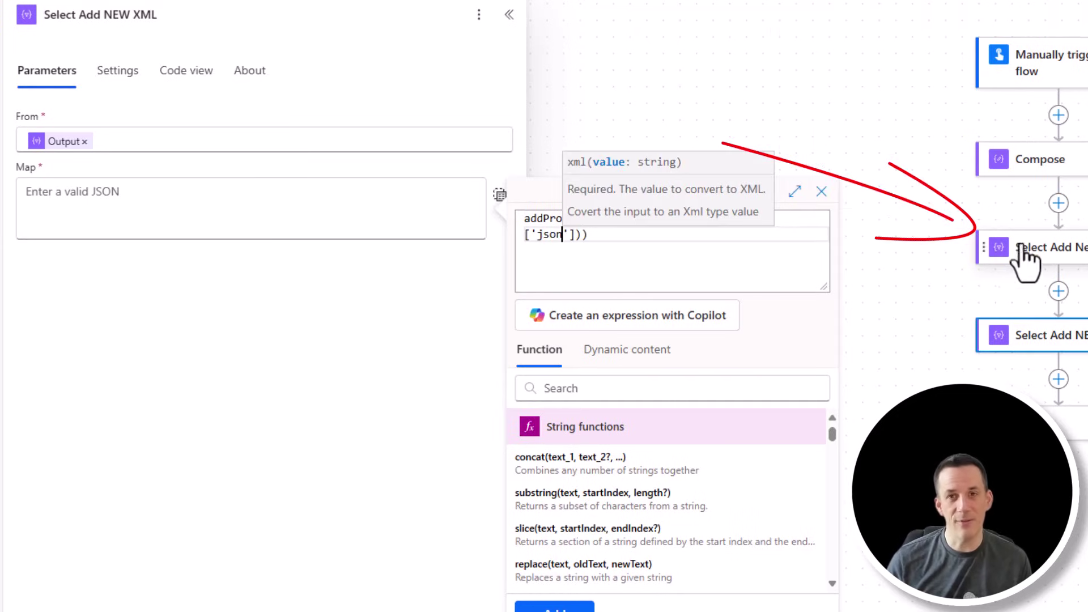
left_click(598, 243)
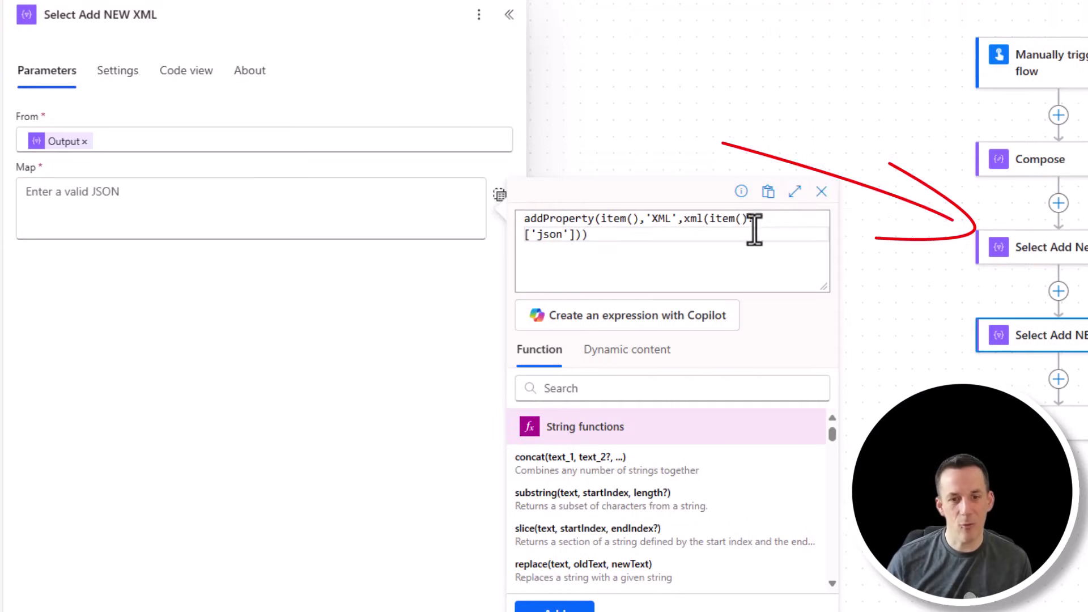
left_click_drag(709, 221, 581, 241)
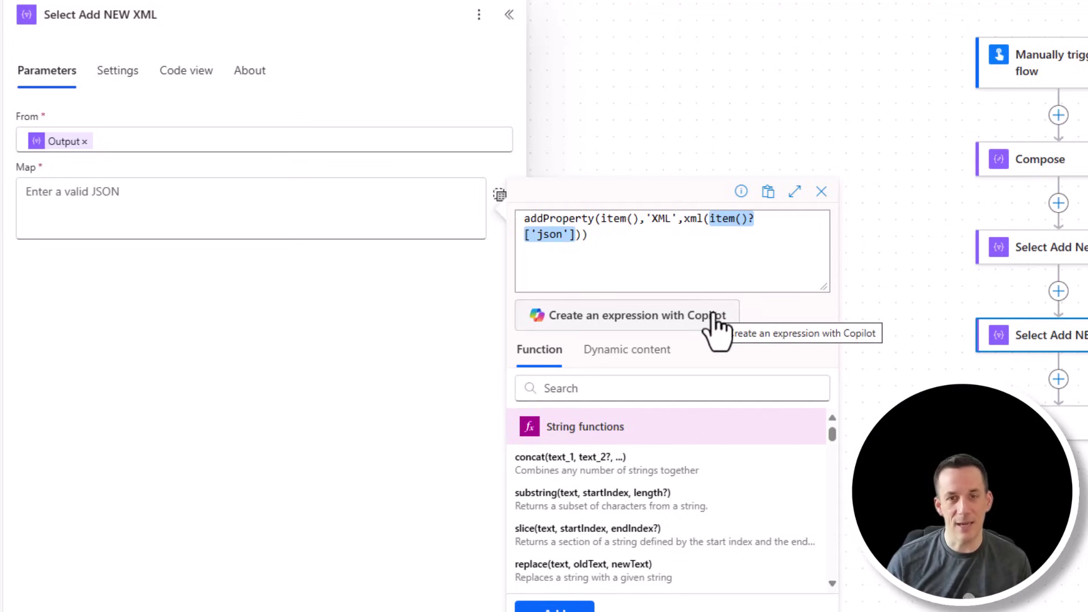
left_click(577, 602)
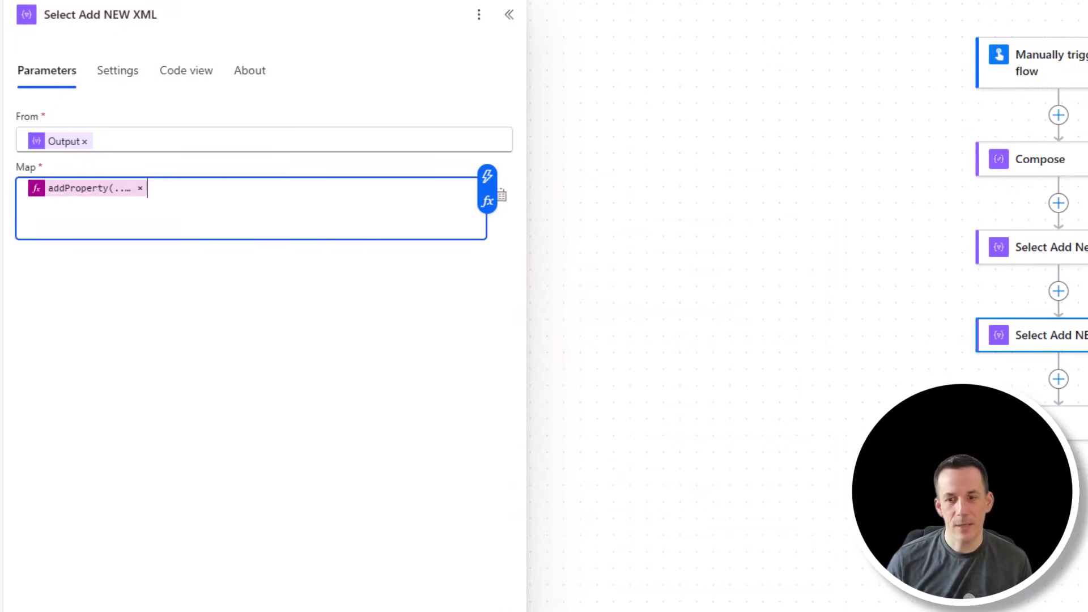
- Inspect the xml(json(concat(...))) part of the final Select's PackageScannedAtFacility xpath
left_click(1079, 437)
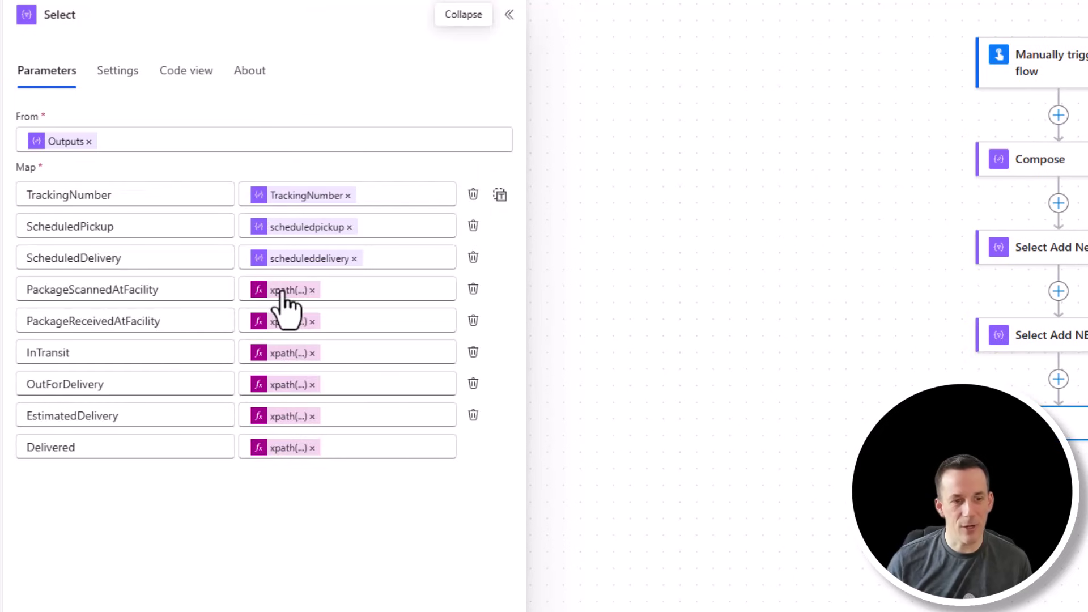
left_click(282, 292)
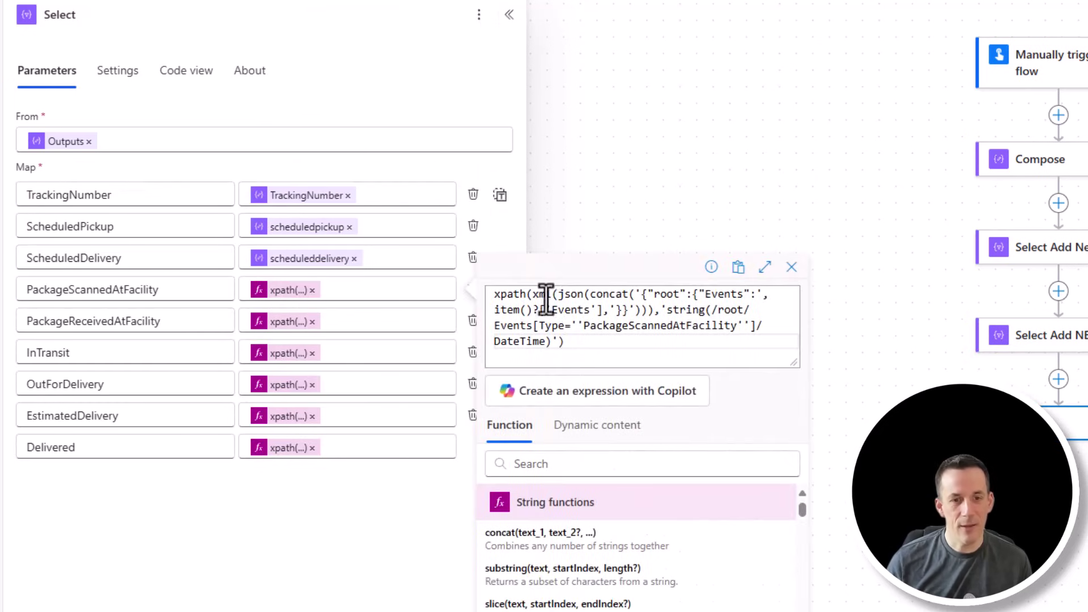
left_click_drag(533, 295, 653, 311)
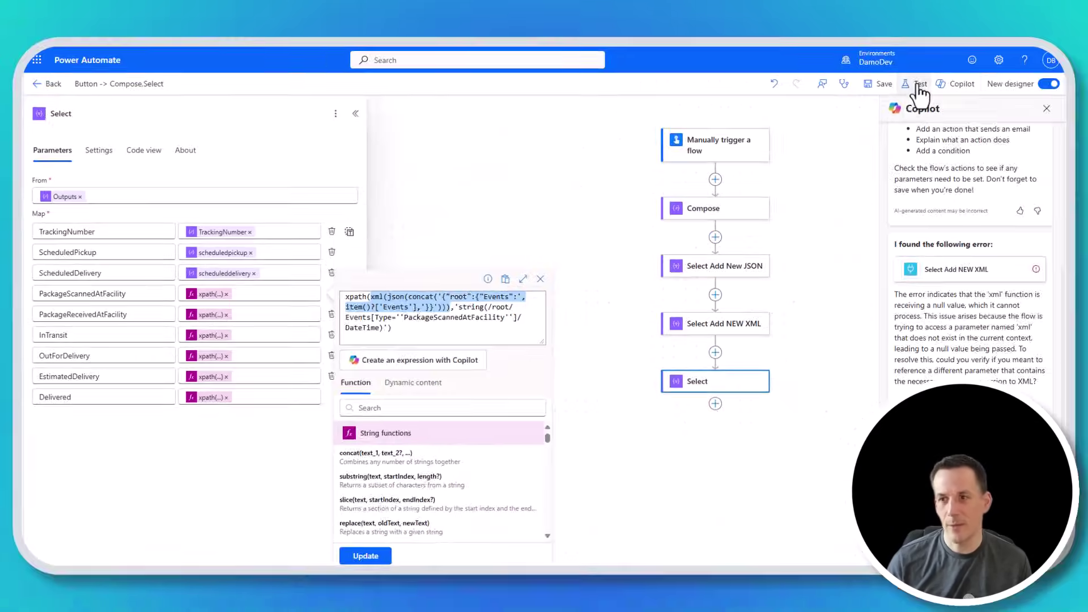
- Run the flow manually and check Select Add NEW XML's inputs contain the JSON property
left_click(912, 84)
left_click(879, 114)
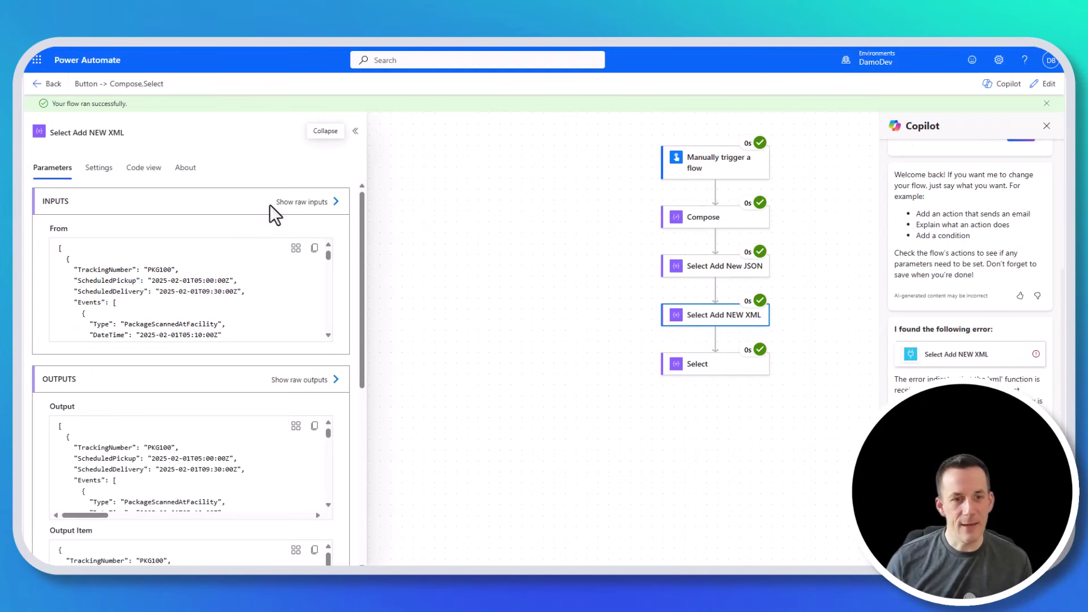
left_click(283, 204)
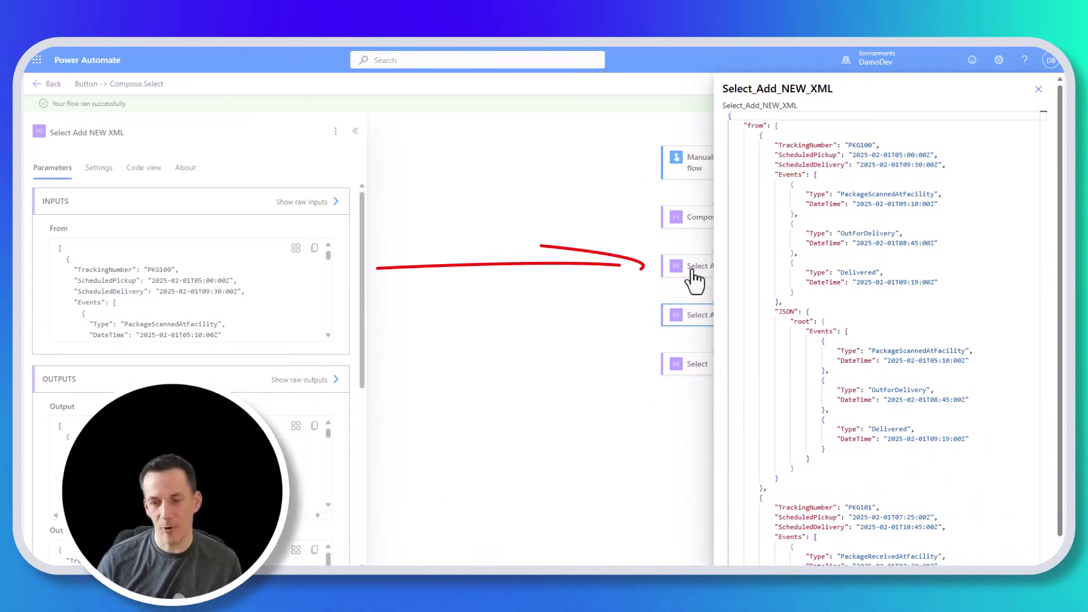
left_click_drag(779, 311, 793, 311)
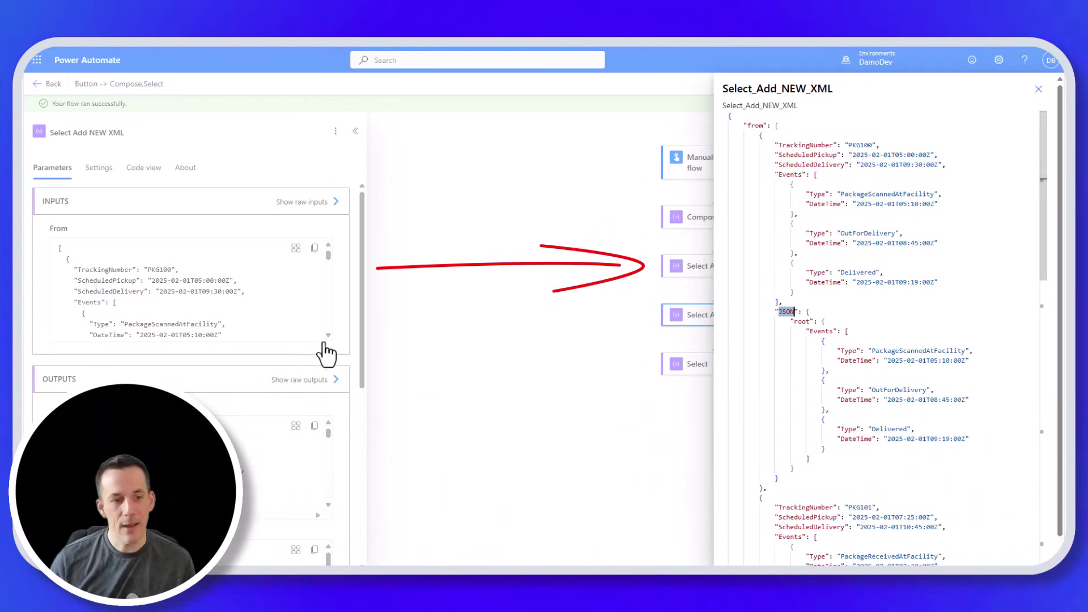
- Check the raw outputs, where each item gains an XML property holding $content
left_click(304, 379)
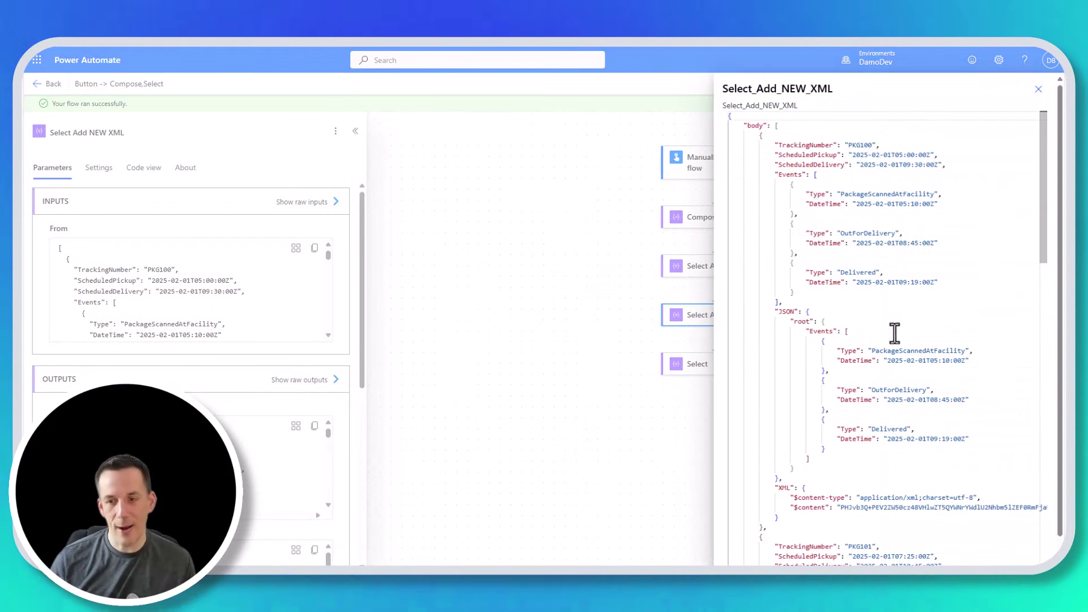
left_click_drag(780, 311, 793, 311)
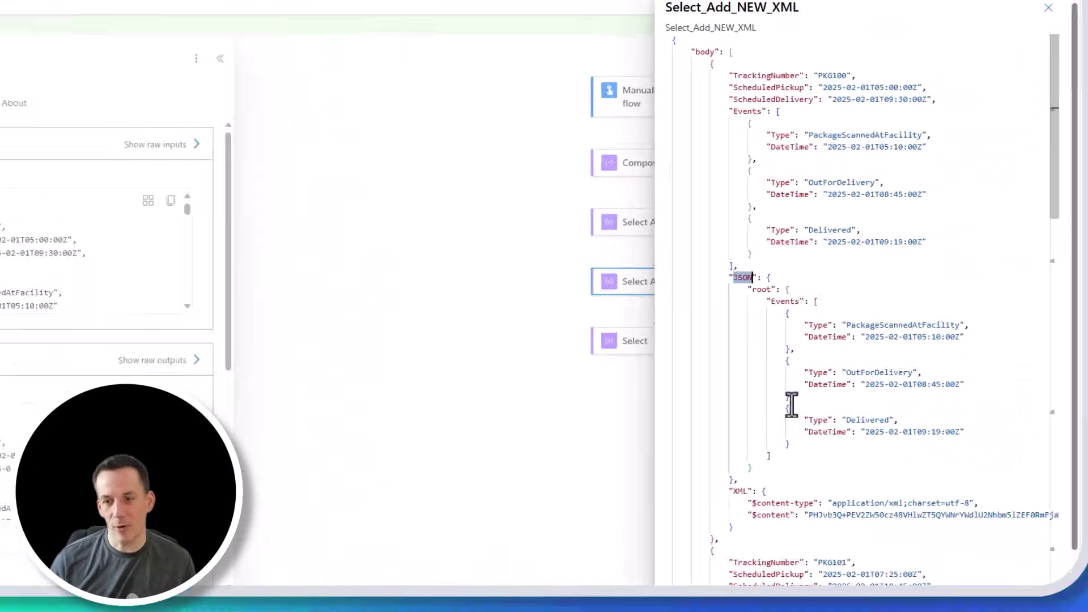
left_click(725, 494)
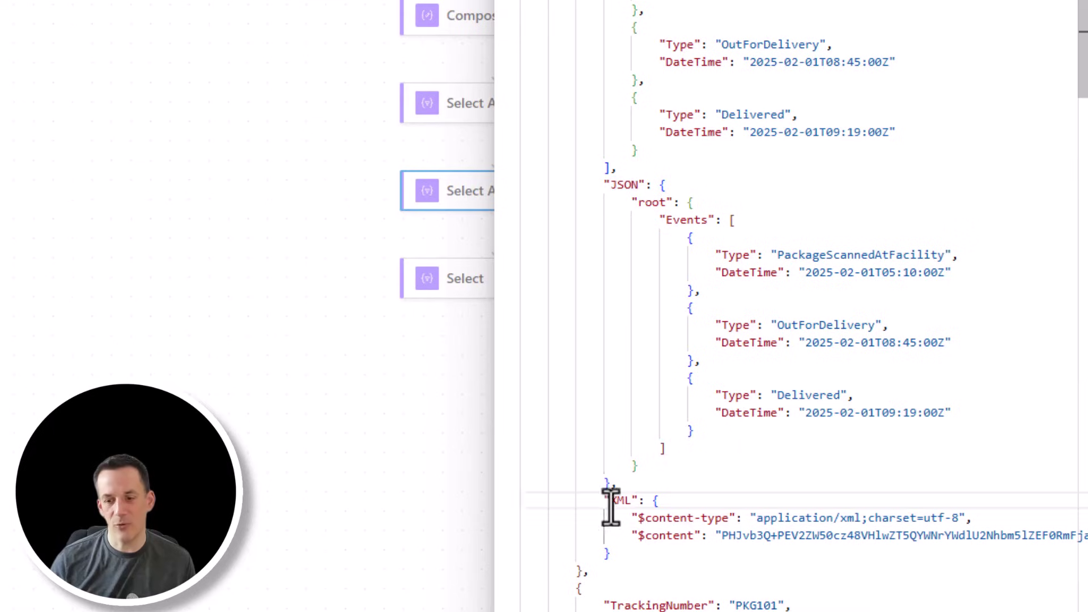
double_click(618, 502)
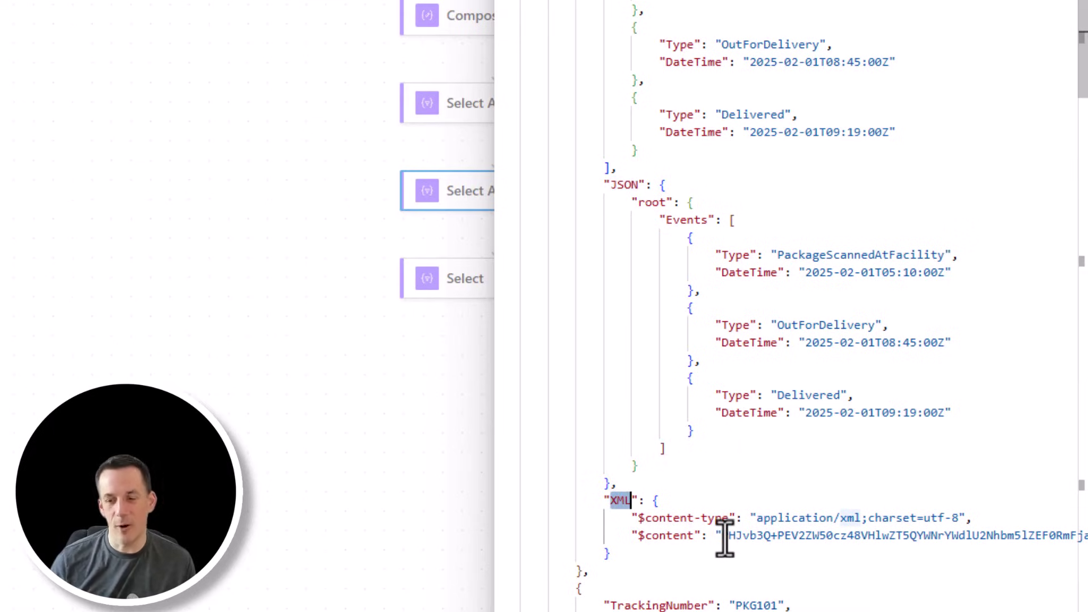
left_click_drag(692, 536, 638, 535)
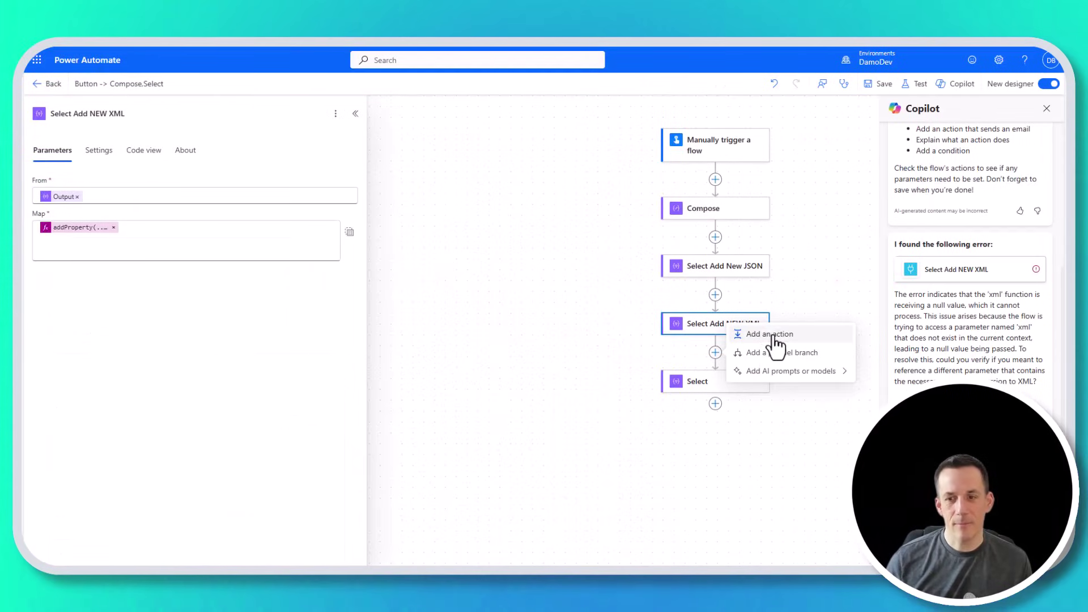
- Add a Select action after Select Add NEW XML, renamed ConvertXMLBase64ToString
left_click(770, 336)
type("Select")
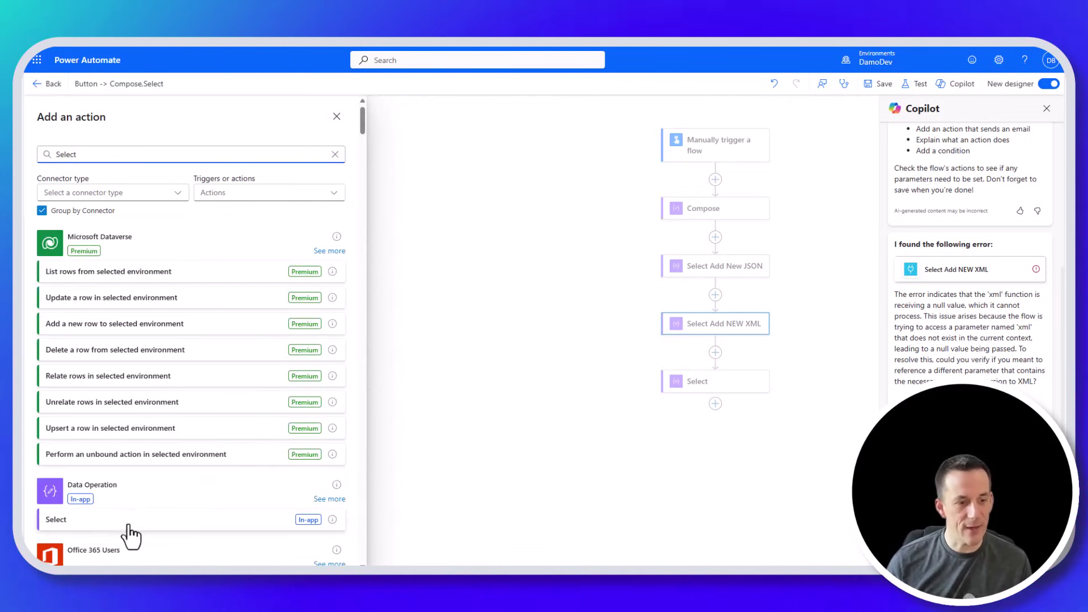
left_click(128, 546)
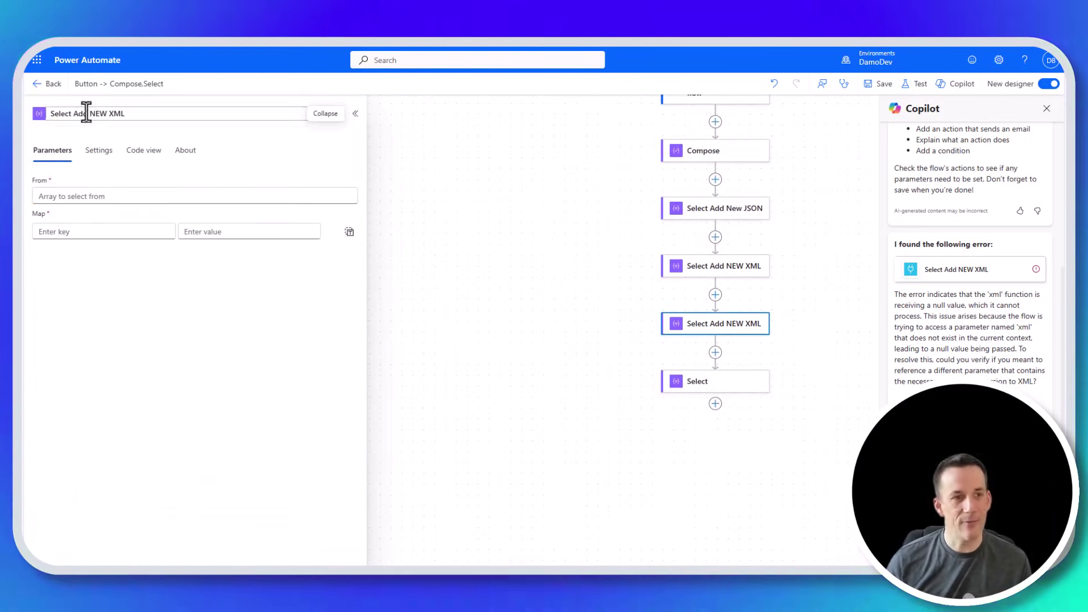
left_click_drag(73, 113, 175, 115)
type("Convert")
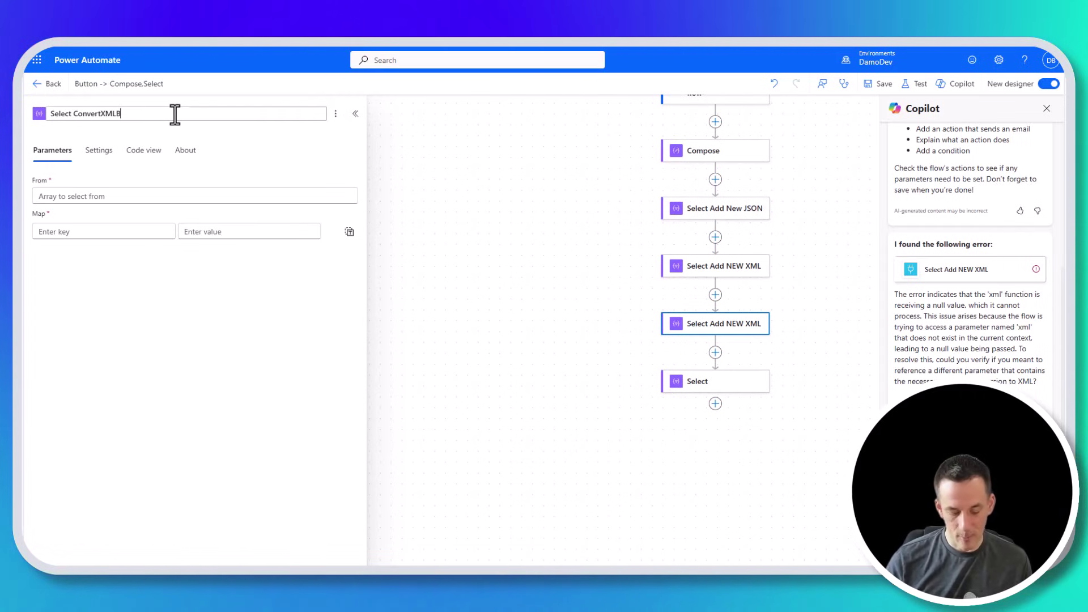
type("XMLBase64To")
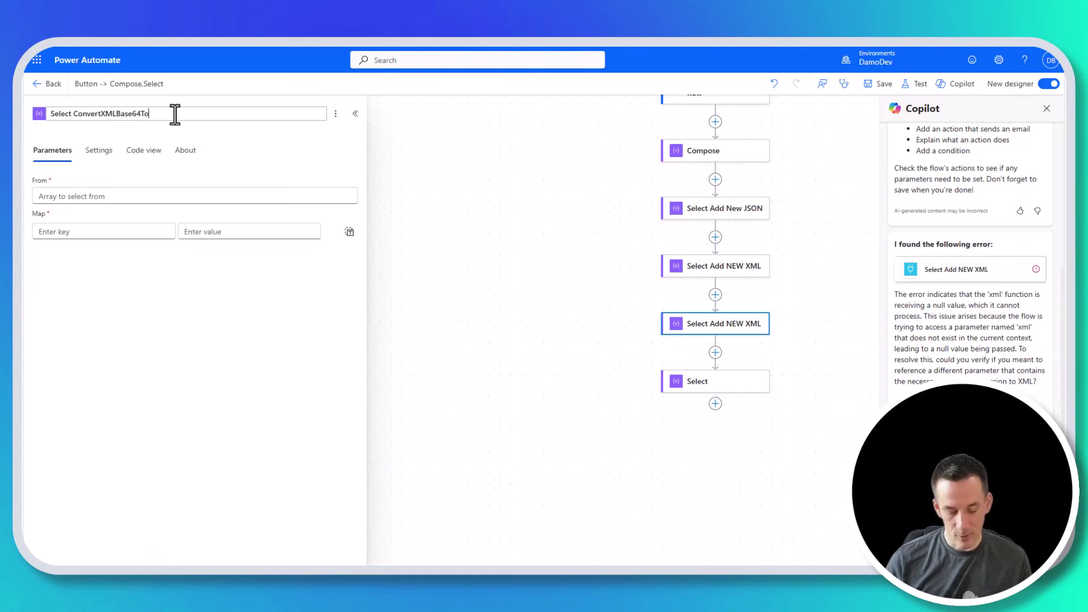
type("String")
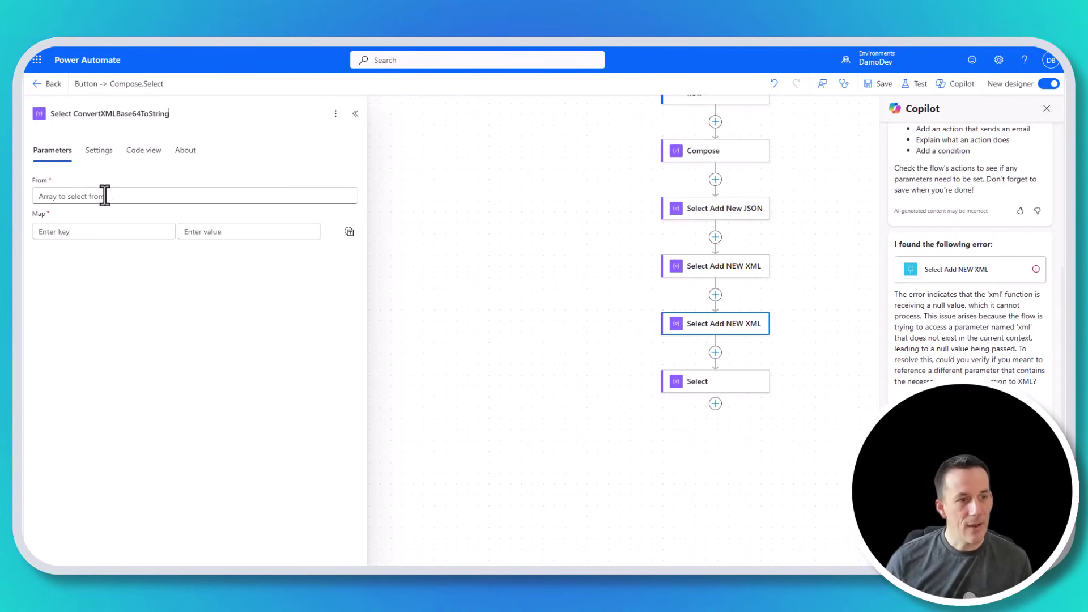
- Set From to Select Add NEW XML's Output and enter the map key XMLString
left_click(105, 195)
left_click(360, 189)
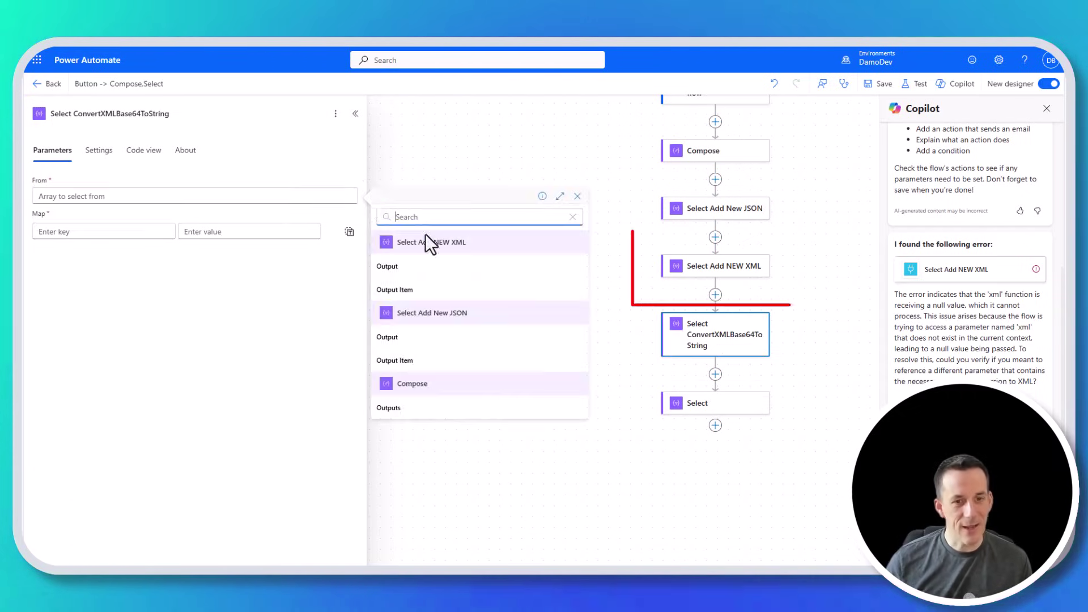
left_click(405, 269)
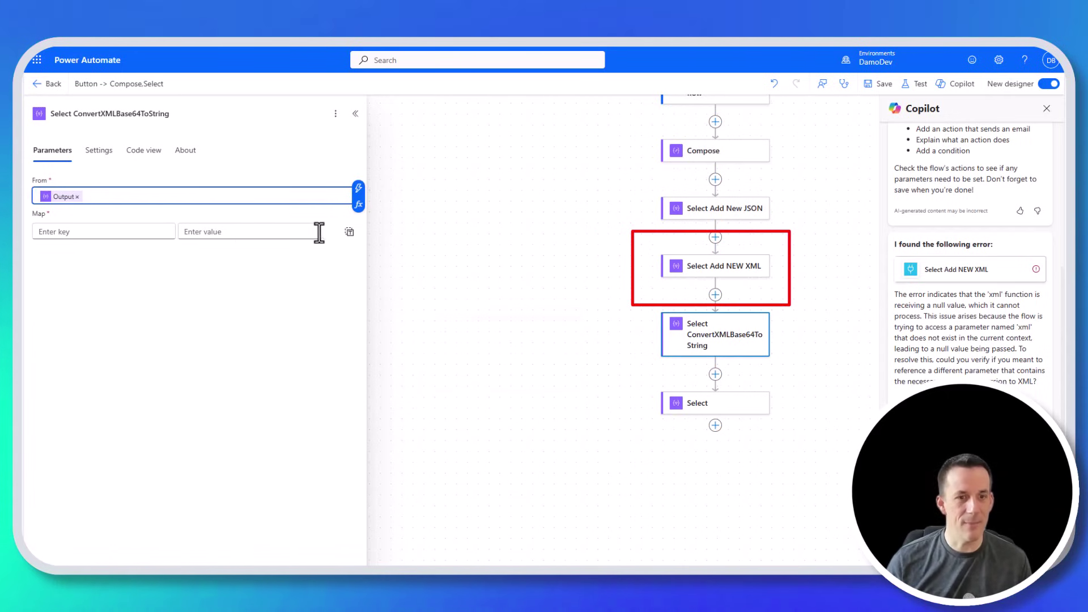
left_click(130, 238)
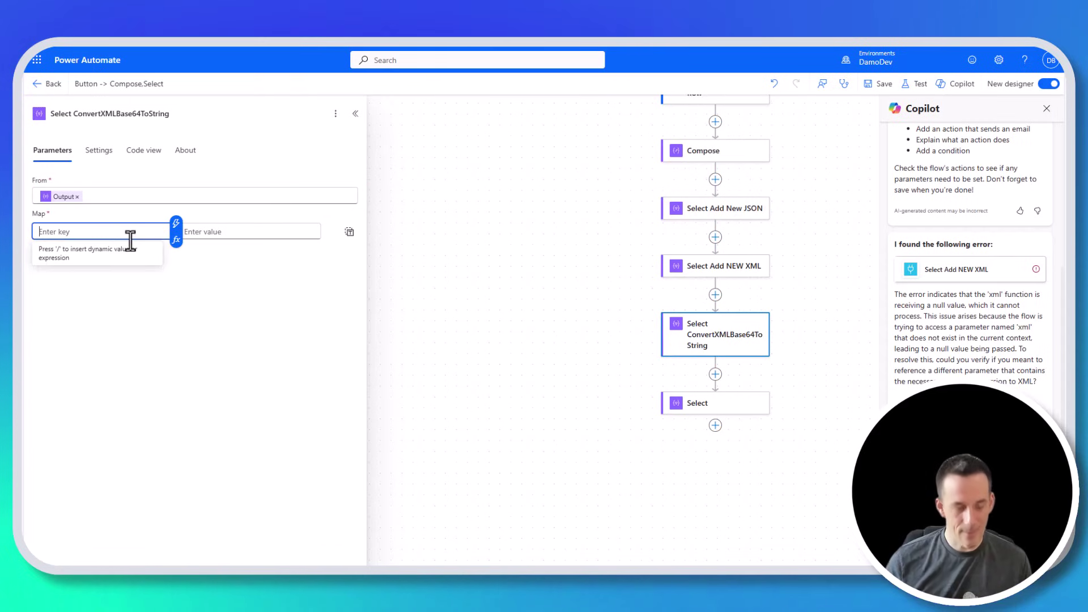
type("XML")
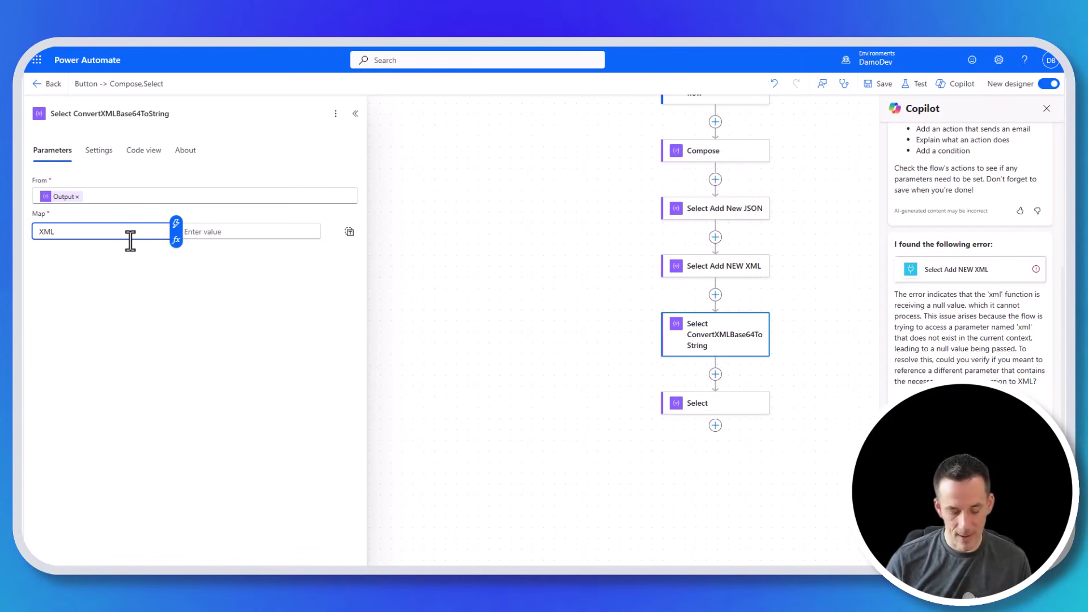
type("String")
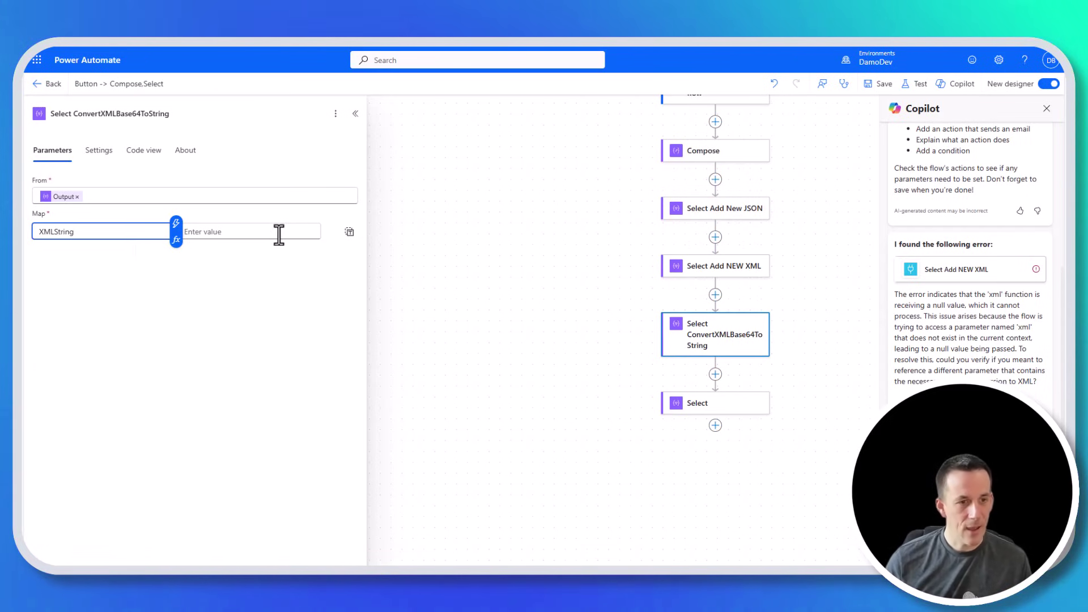
left_click(272, 232)
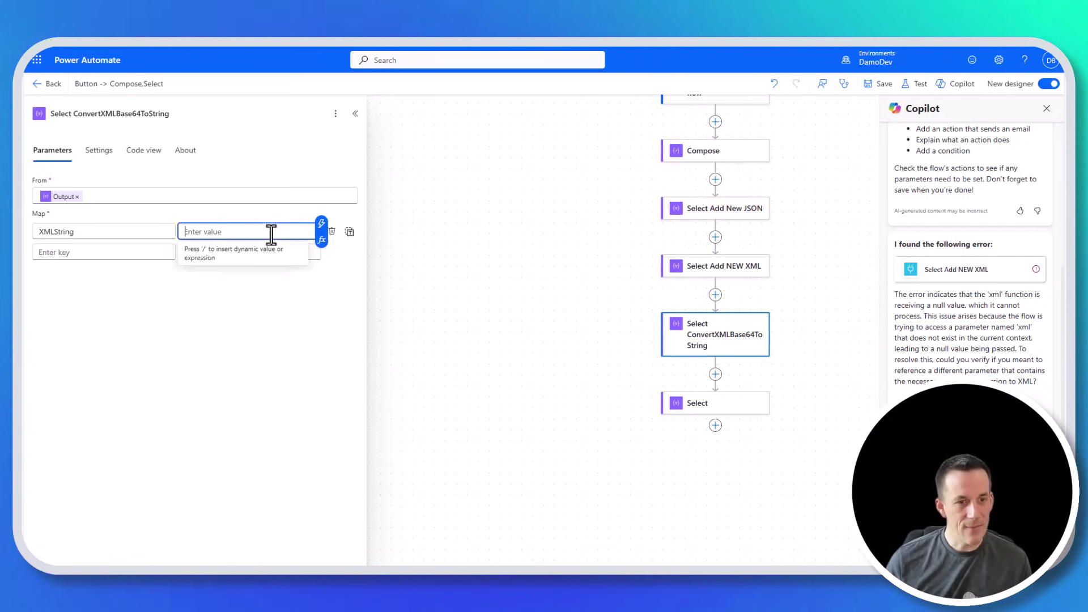
- Set the XMLString value to the expression base64tostring(item()?['xml']?['$content'])
left_click(321, 239)
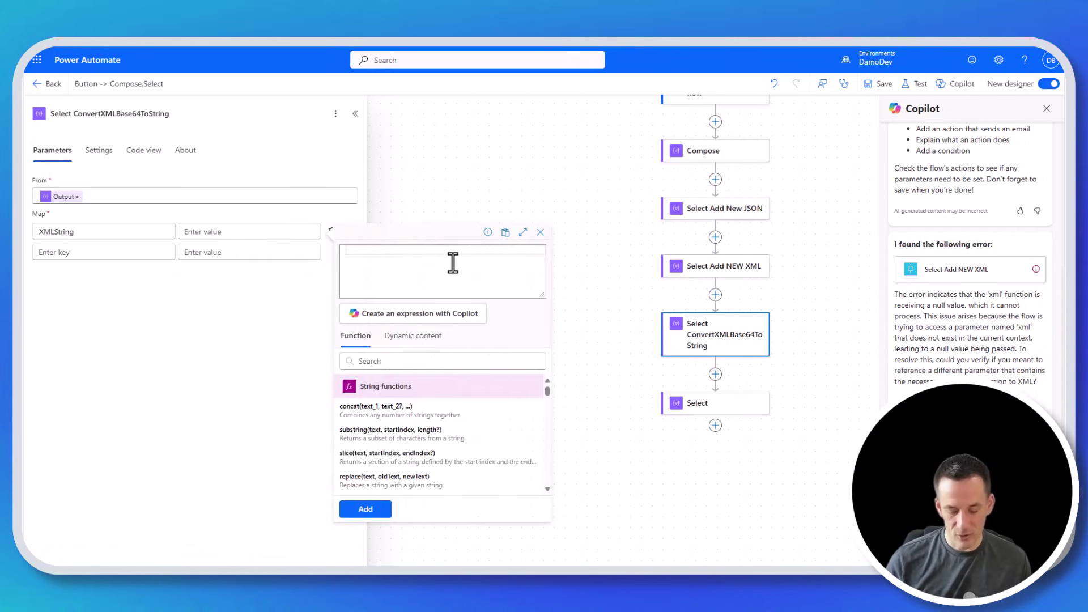
type("item()?['xml")
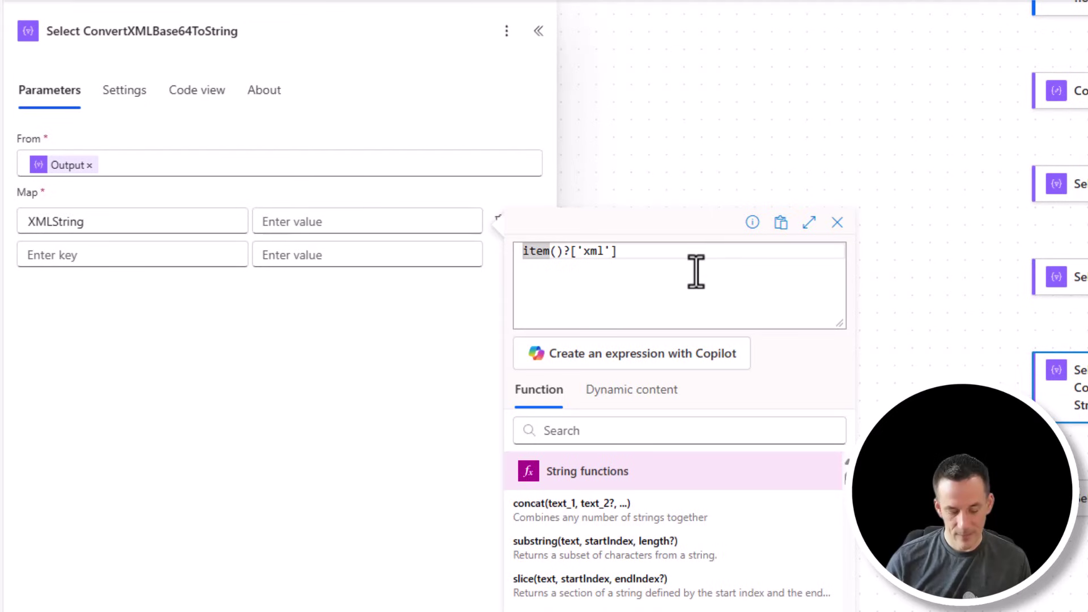
type("base64t")
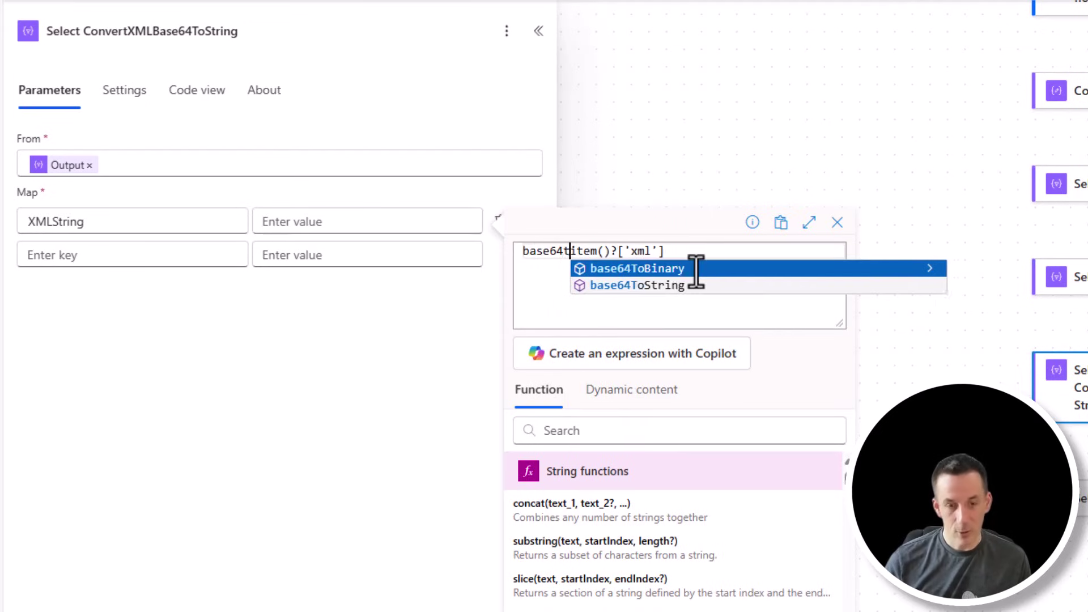
type("ostring")
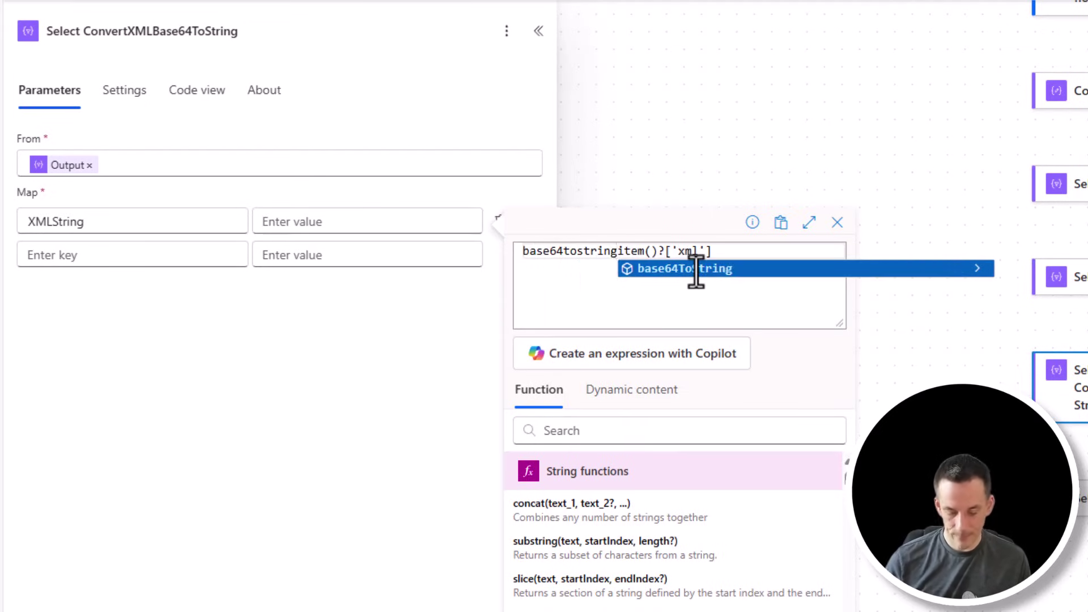
type("(")
key("Right")
key("Right")
key("Right")
key("Right")
key("Right")
key("Right")
key("Right")
key("Right")
key("Right")
key("Right")
key("Right")
key("Right")
key("Right")
key("Right")
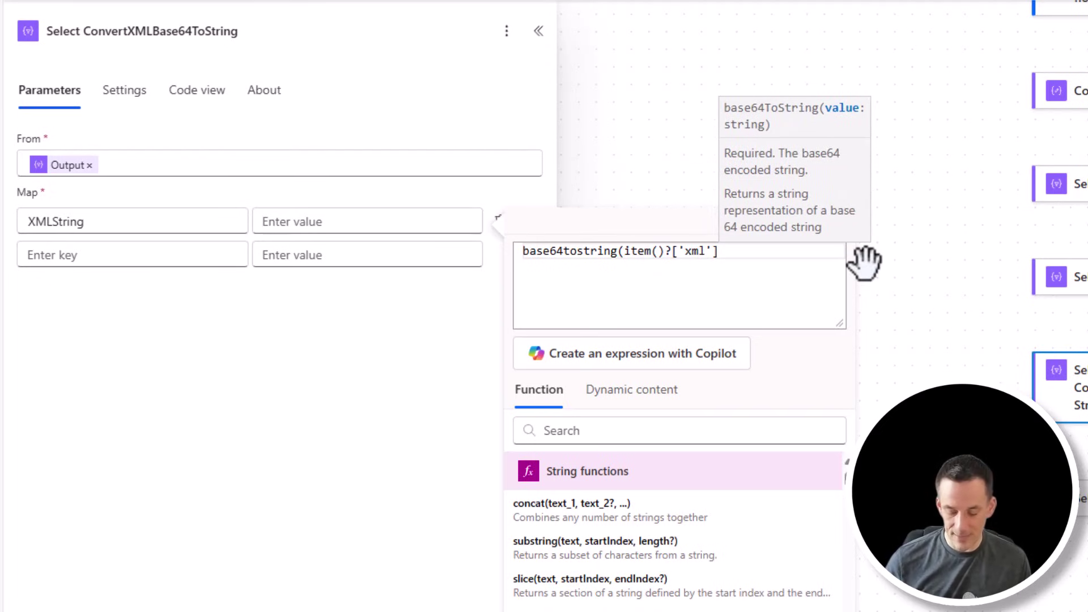
type("?")
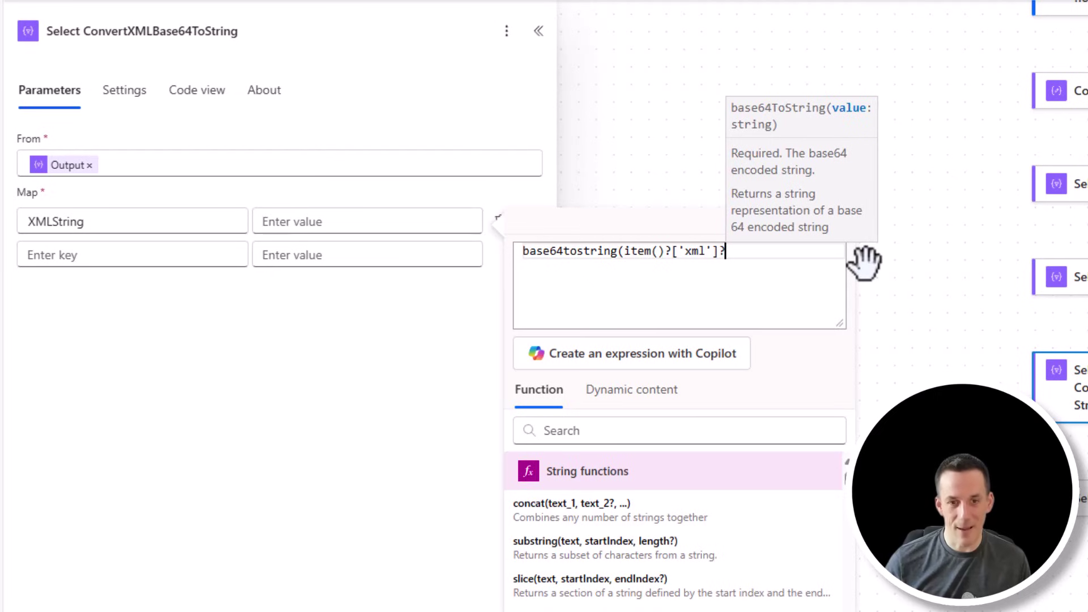
type("['")
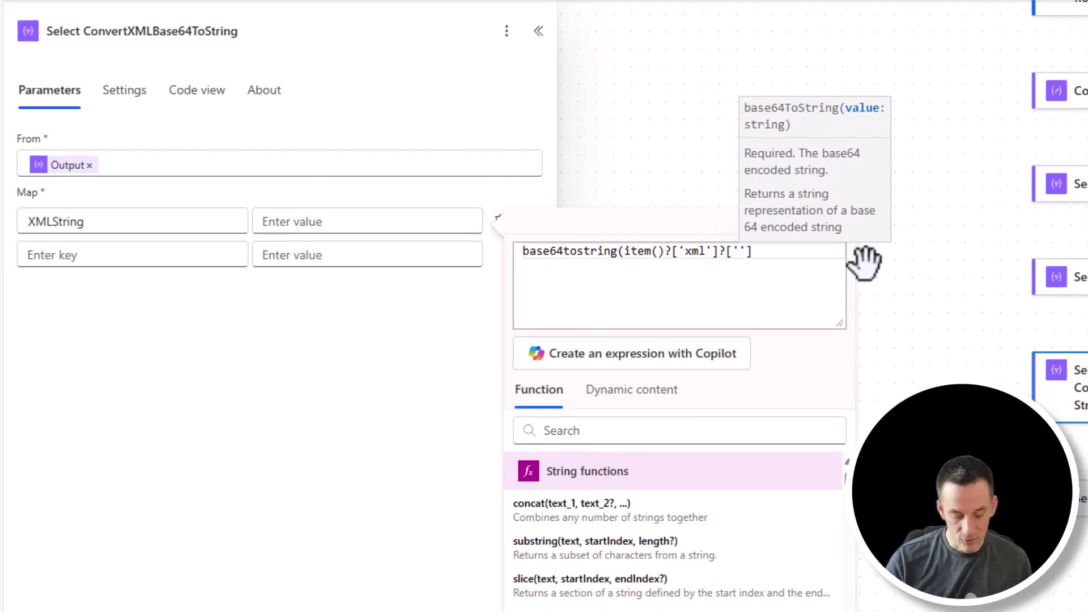
type("$contet")
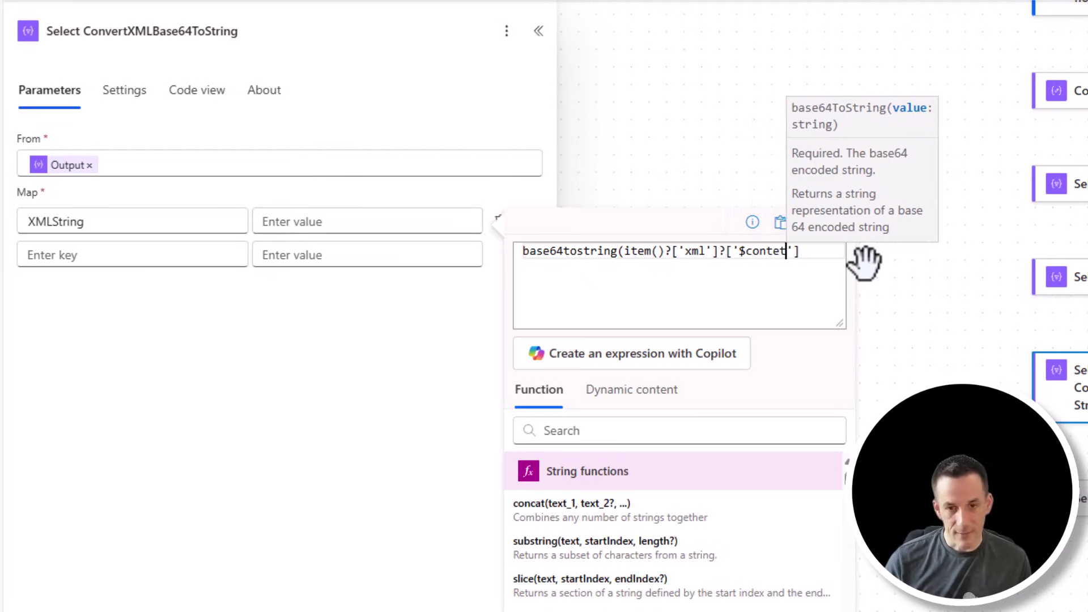
key("BackSpace")
type("nt")
key("End")
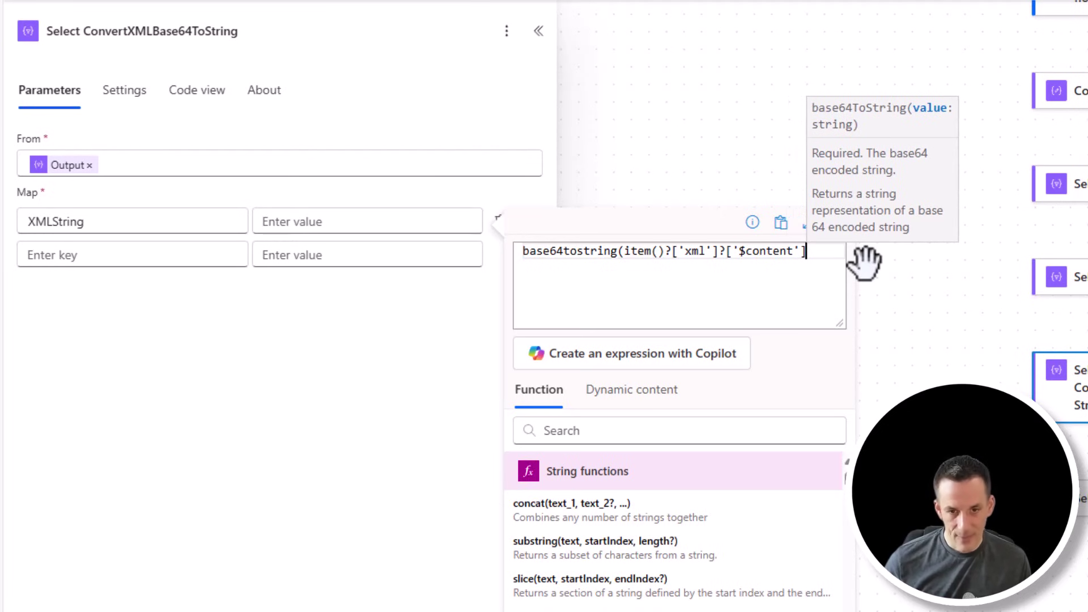
type(")")
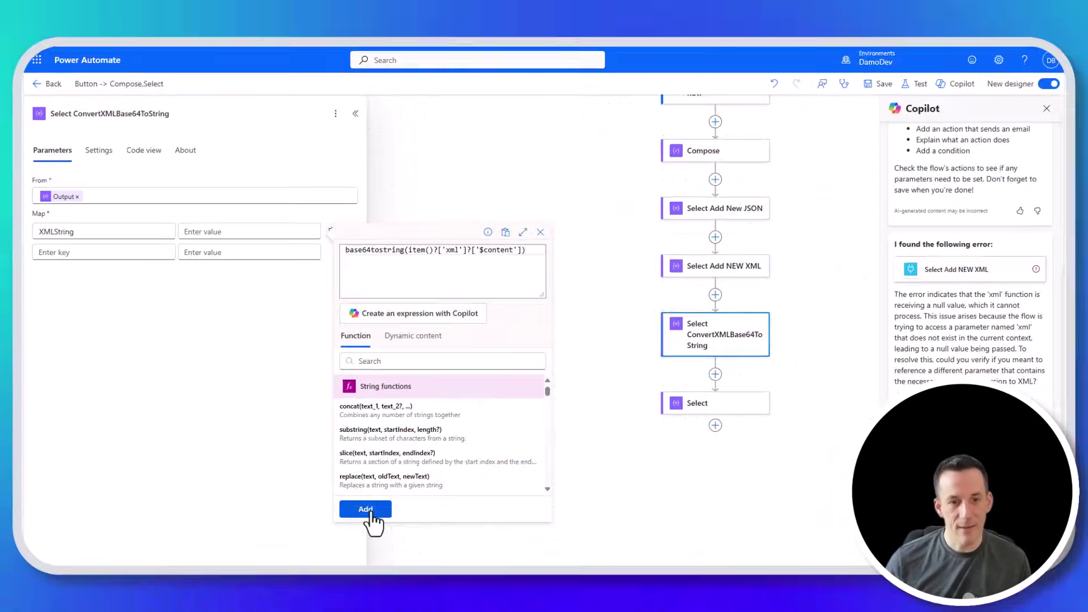
left_click(366, 507)
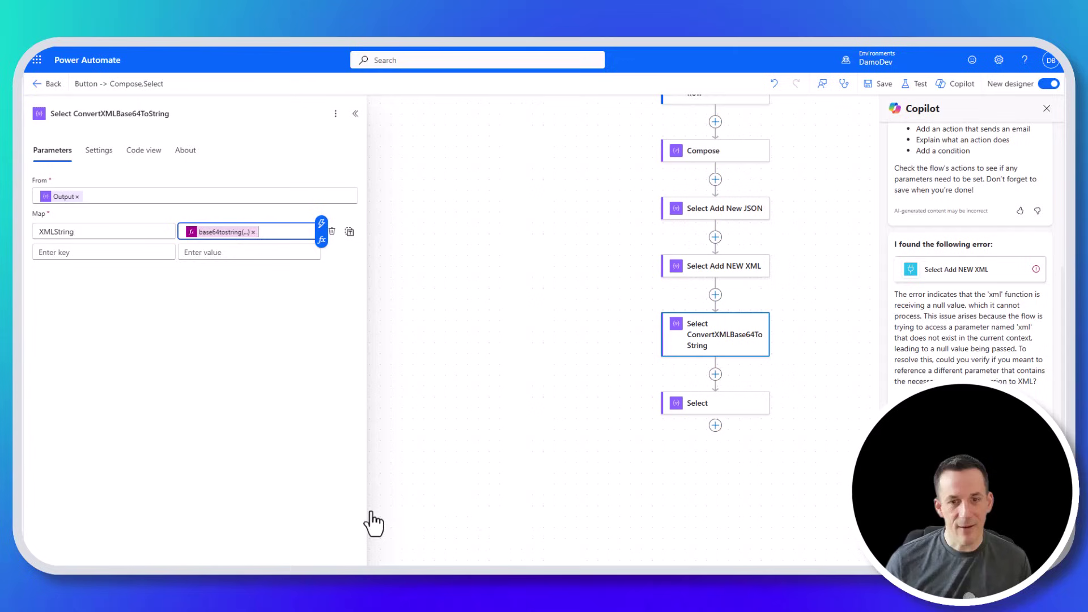
- Test-run the flow and select the ConvertXMLBase64ToString step's raw output JSON
left_click(916, 85)
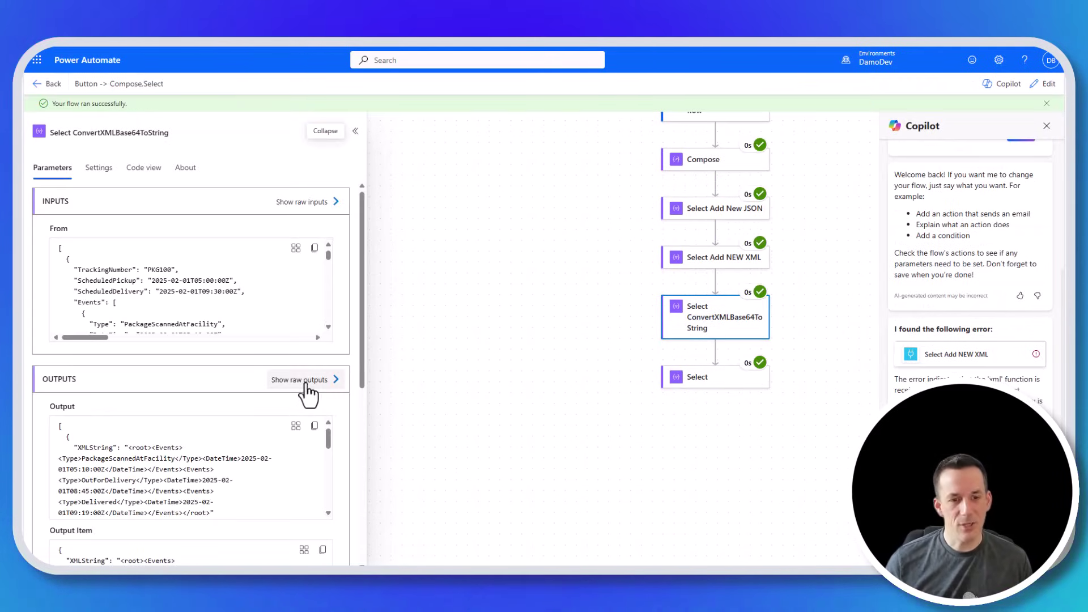
left_click(308, 385)
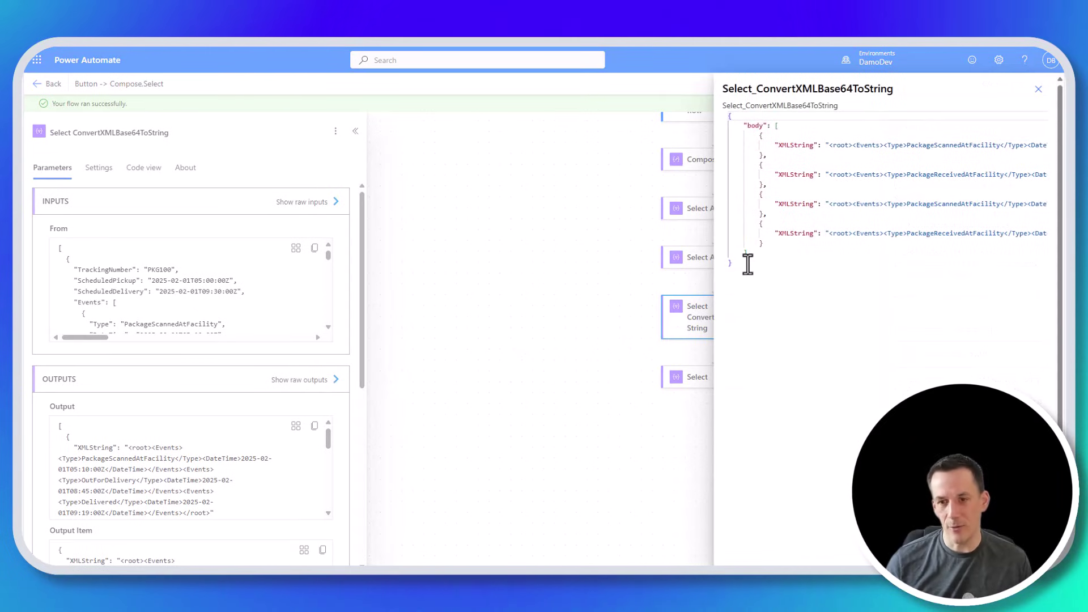
left_click_drag(748, 264, 728, 185)
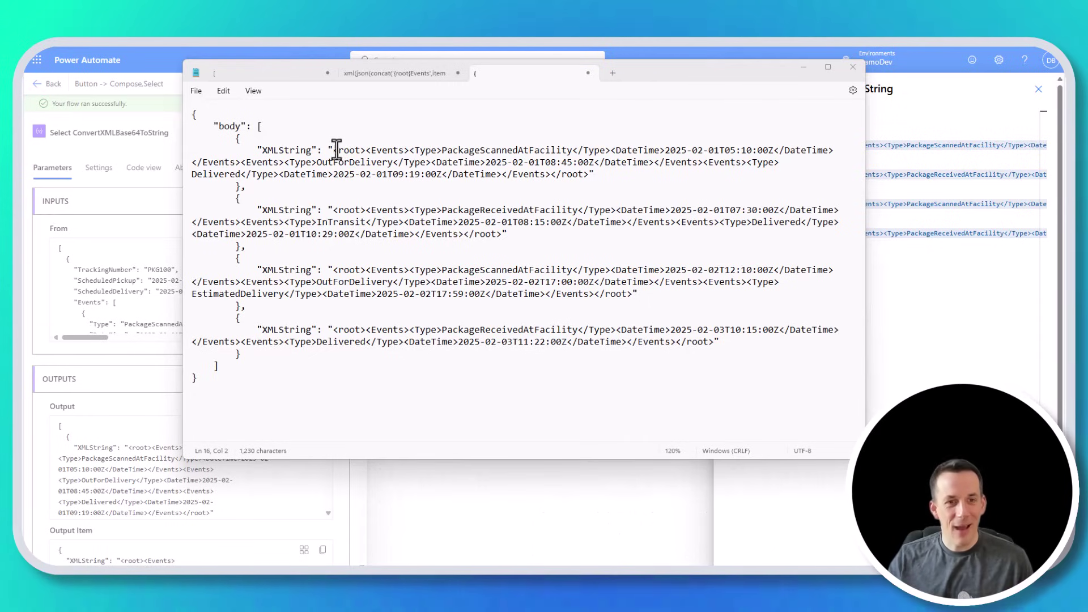
- Highlight the first XMLString value, <root>…</root>, in the Notepad copy of the output
left_click_drag(333, 150, 587, 176)
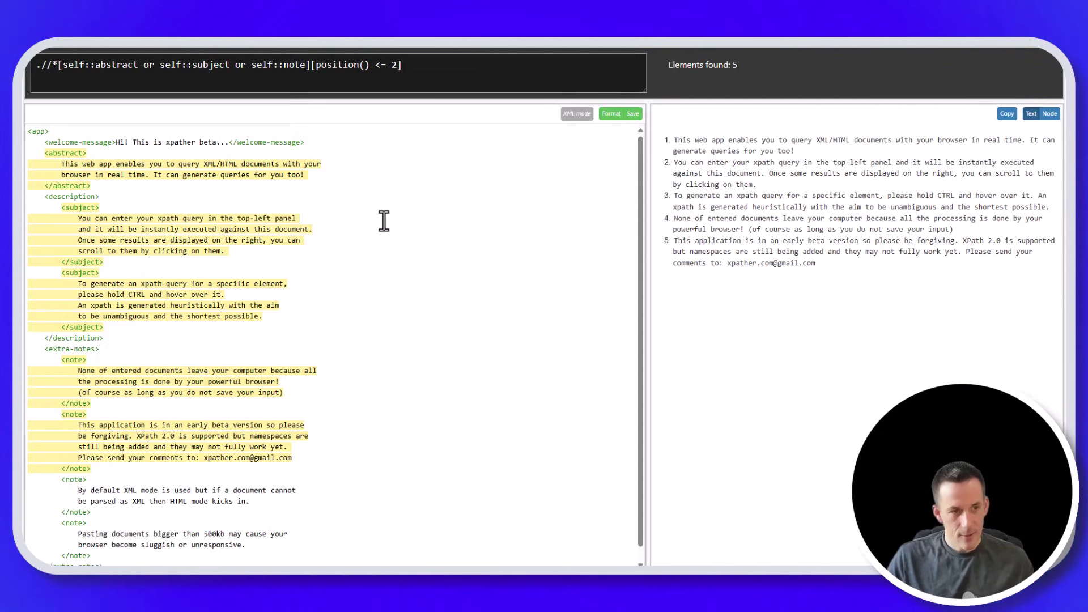
- Select all the sample XML in the xpather editor so it can be replaced
key("ctrl+a")
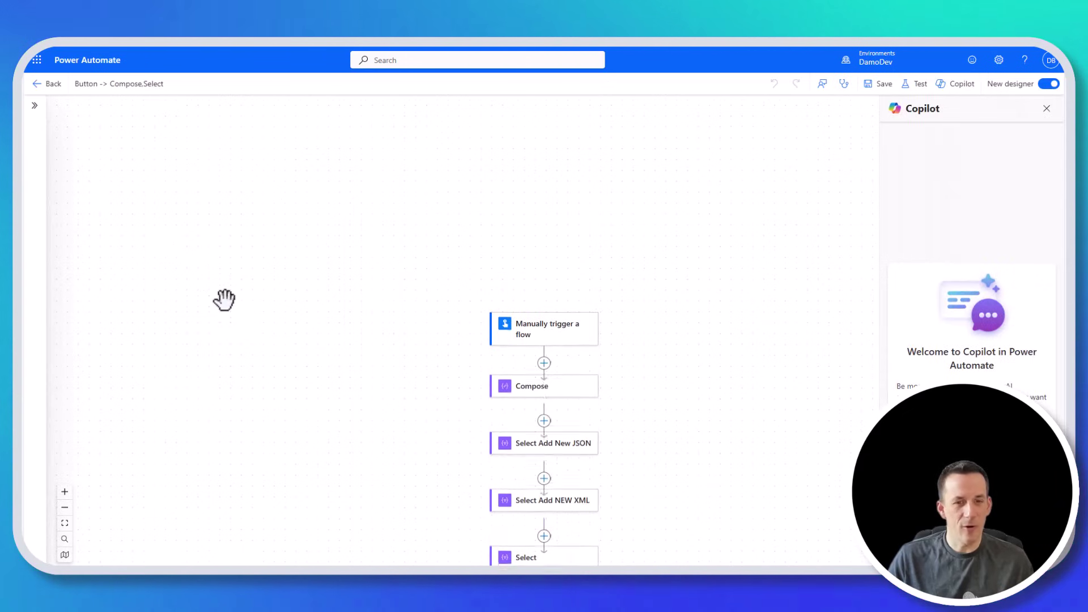
- Open the final Select's PackageScannedAtFacility xpath and select its string(/root/...) query
scroll(544, 436, "down", 2)
left_click(543, 437)
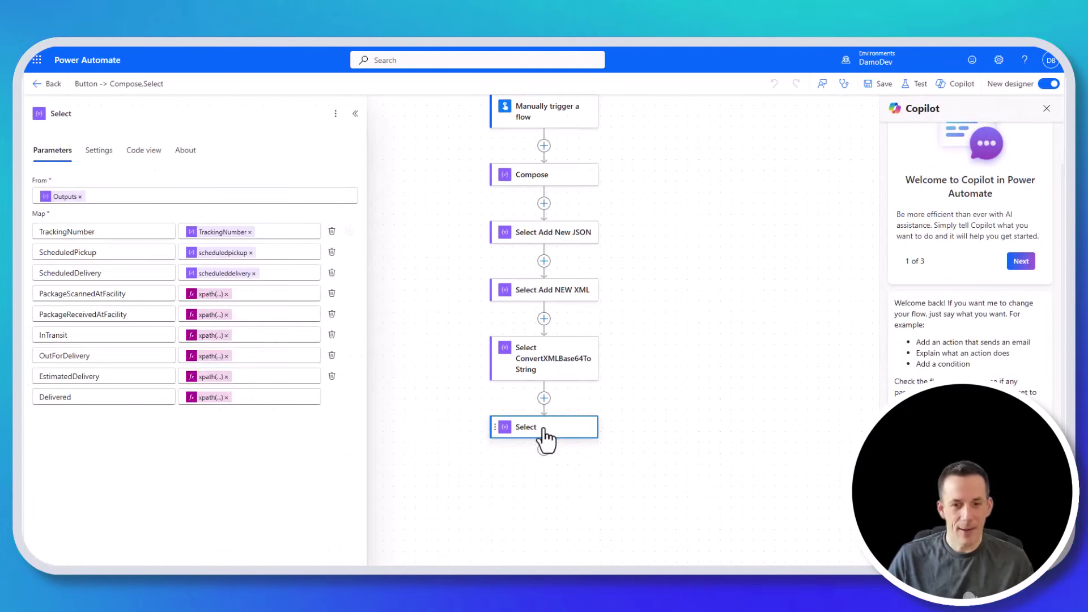
left_click(211, 294)
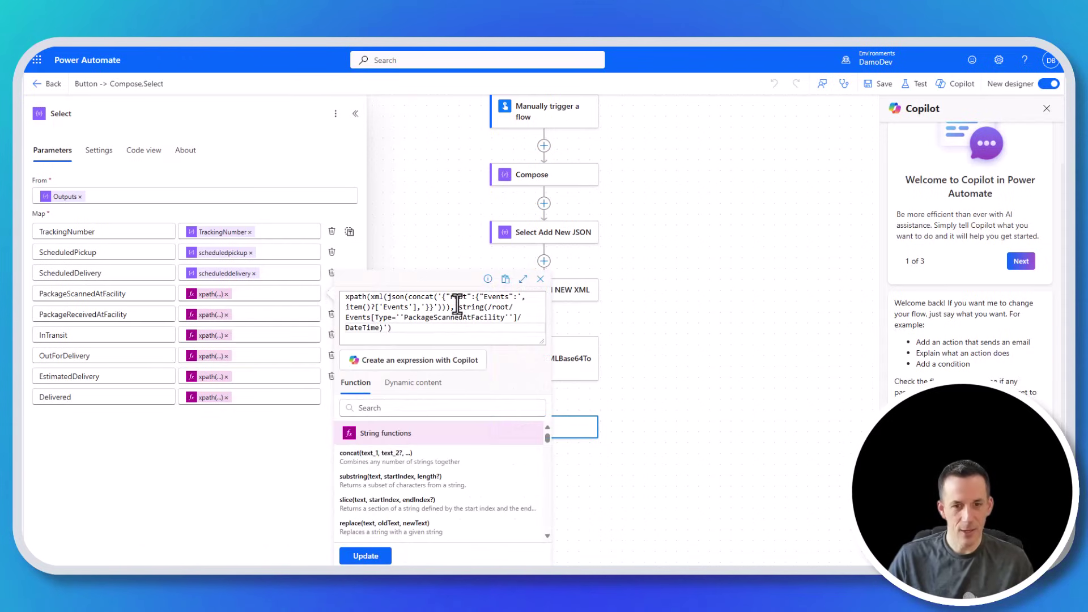
left_click_drag(459, 306, 393, 329)
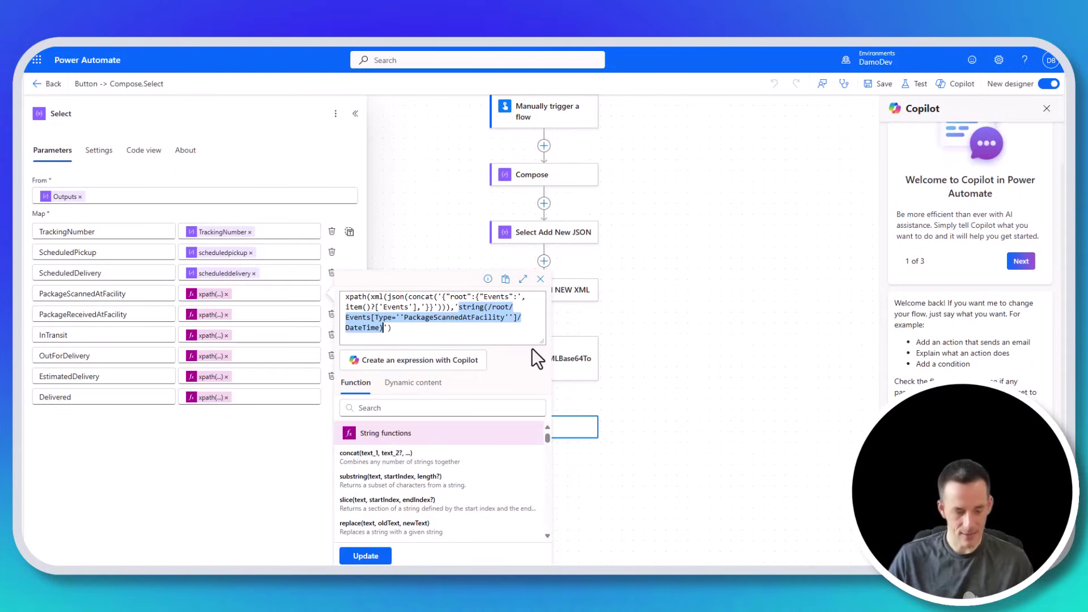
- Paste the string(/root/Events[Type=...]/DateTime) query into xpather and remove the doubled apostrophes
key("ctrl+Tab")
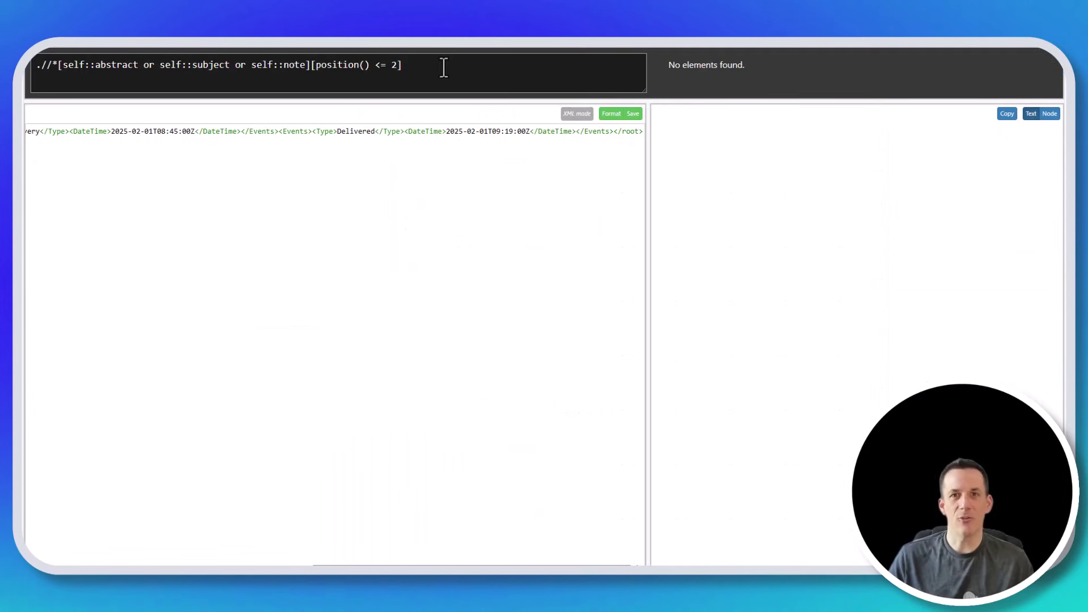
left_click_drag(448, 67, 34, 66)
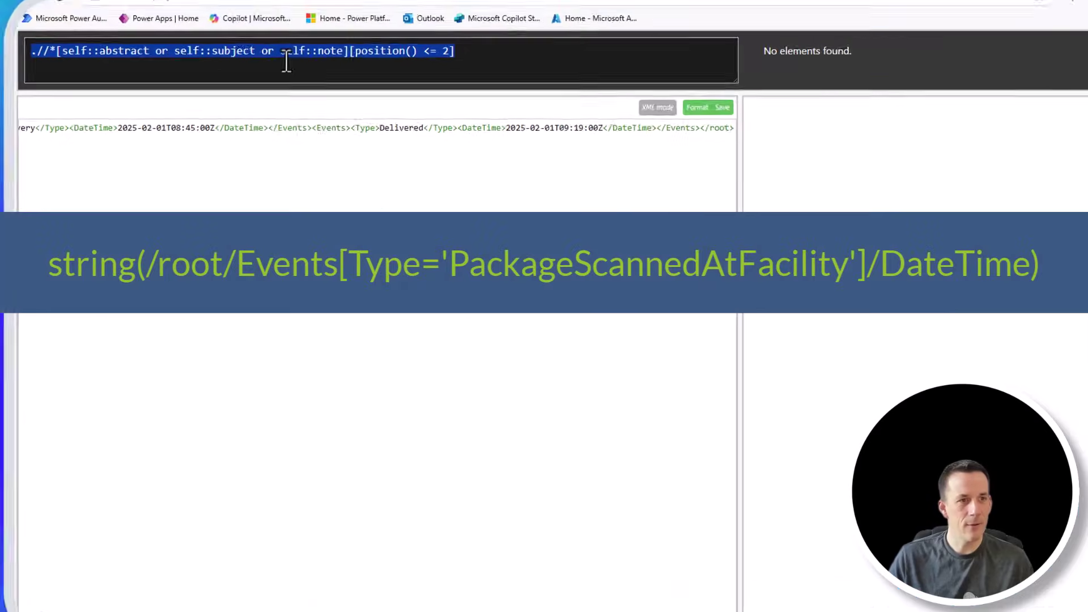
type("string(/root/Events[Type=''PackageScannedAtFacility'']/DateTime)")
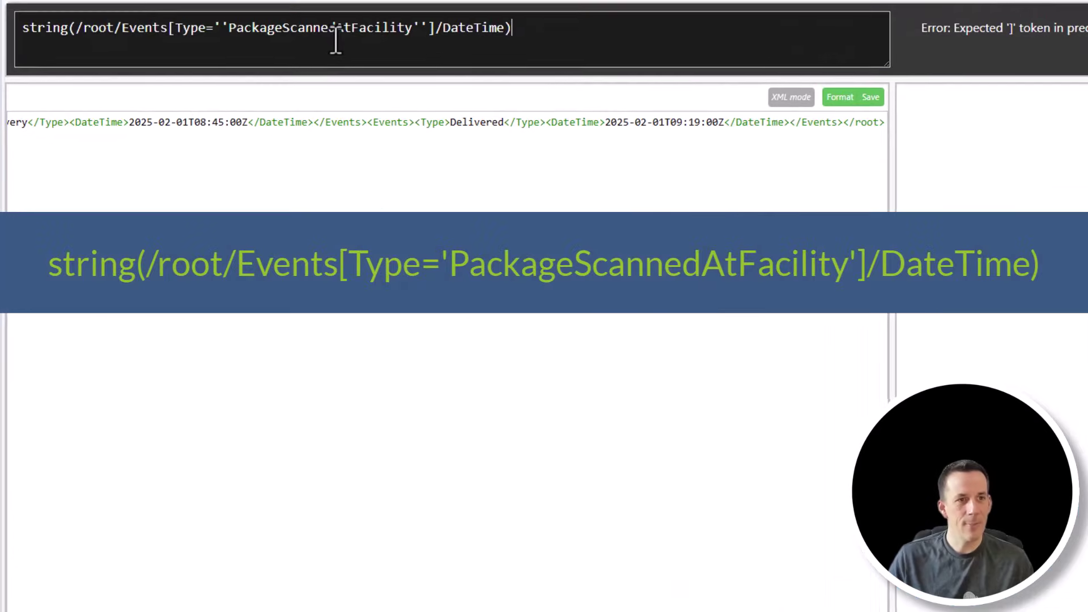
left_click(231, 27)
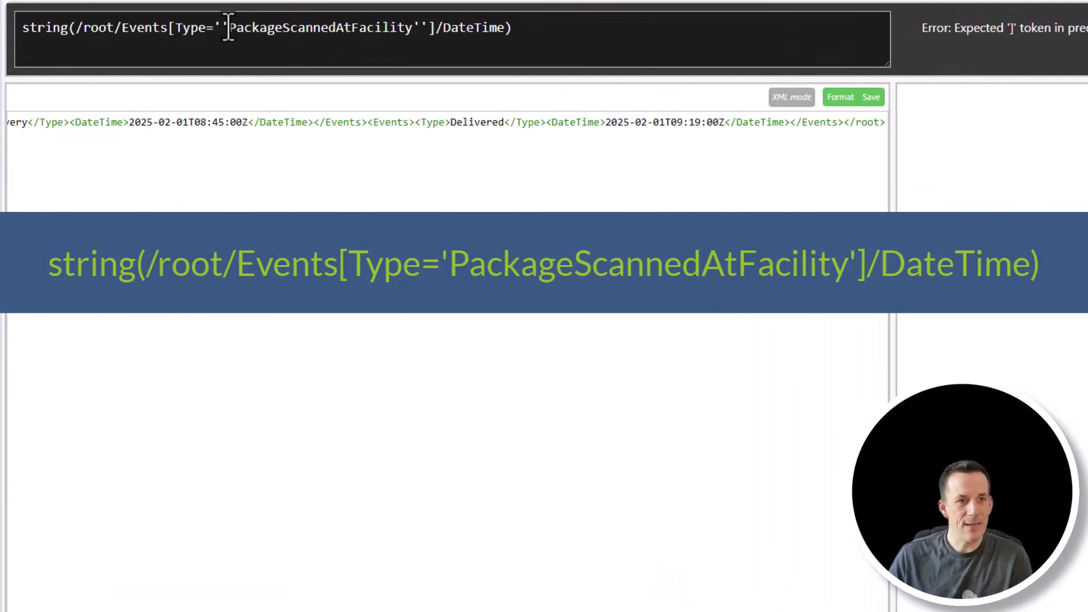
key("BackSpace")
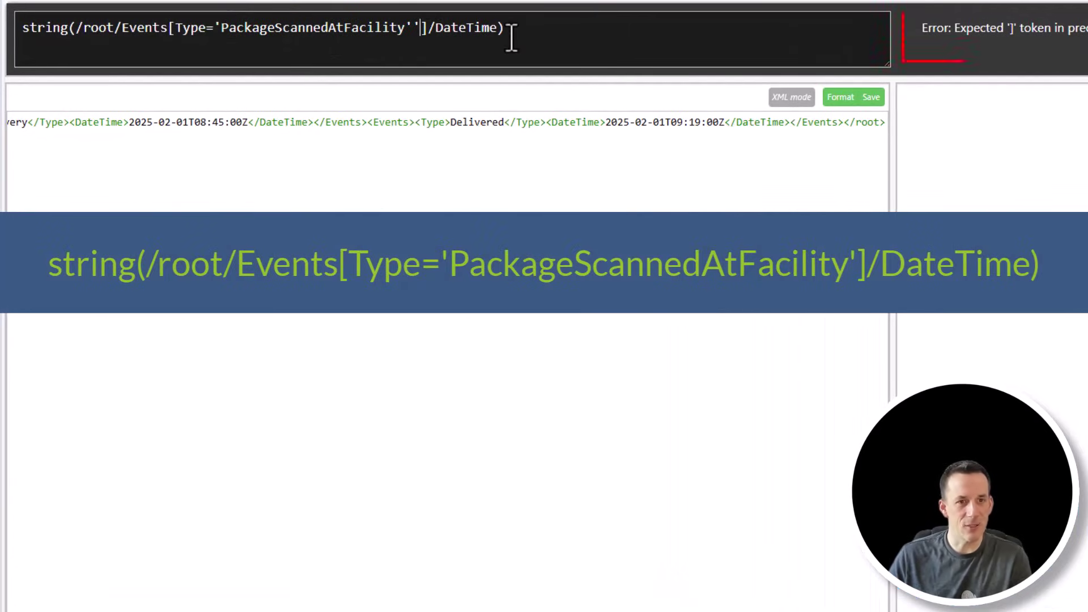
key("BackSpace")
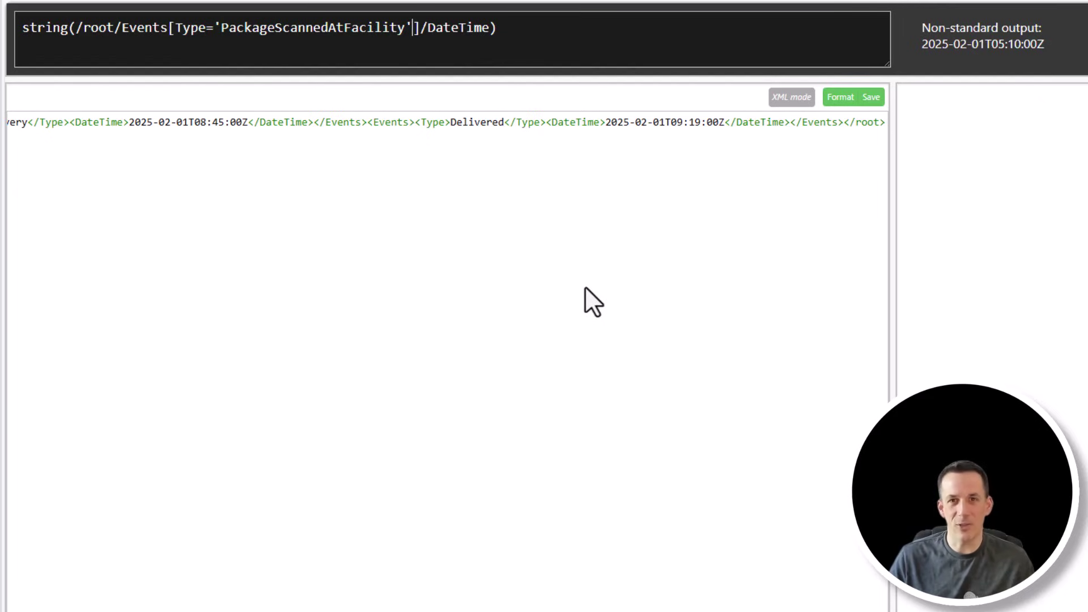
- Format the XML, rejoin each </Type> to its value line, and change the query type to Delivered
left_click(832, 100)
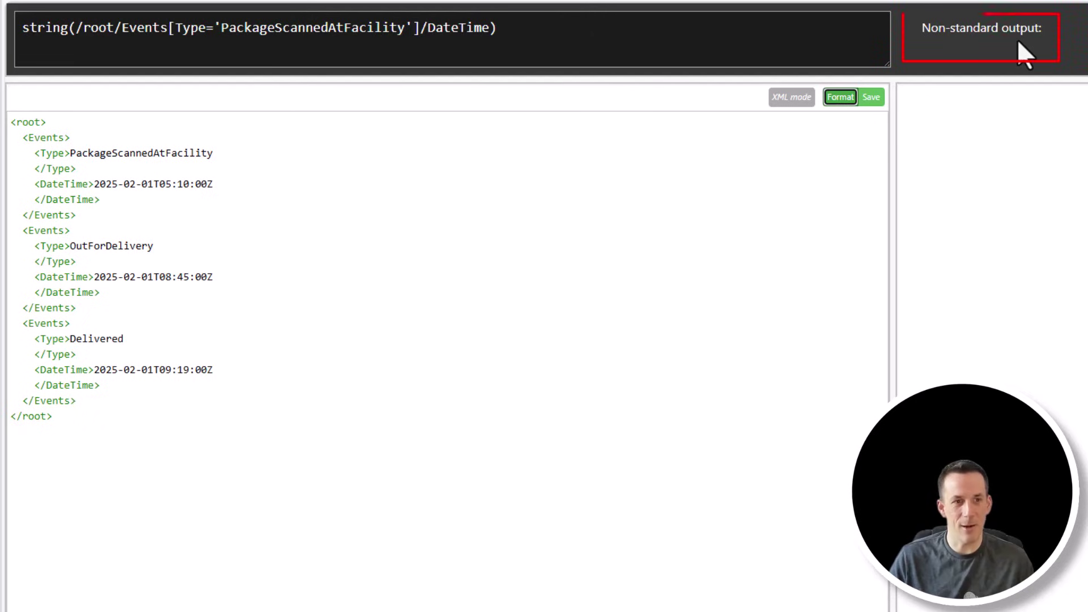
left_click(29, 168)
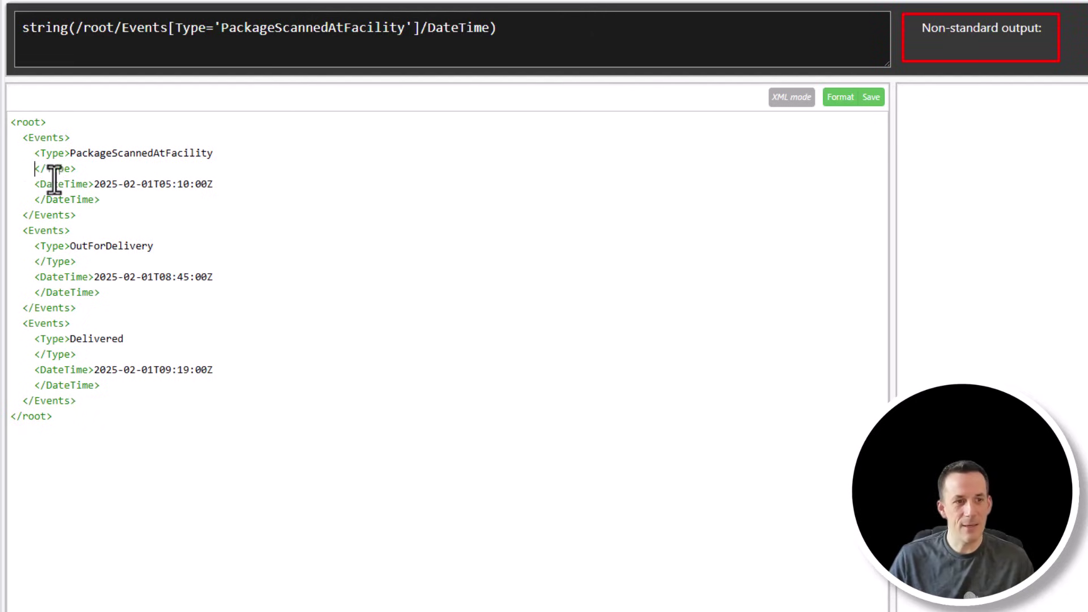
key("BackSpace")
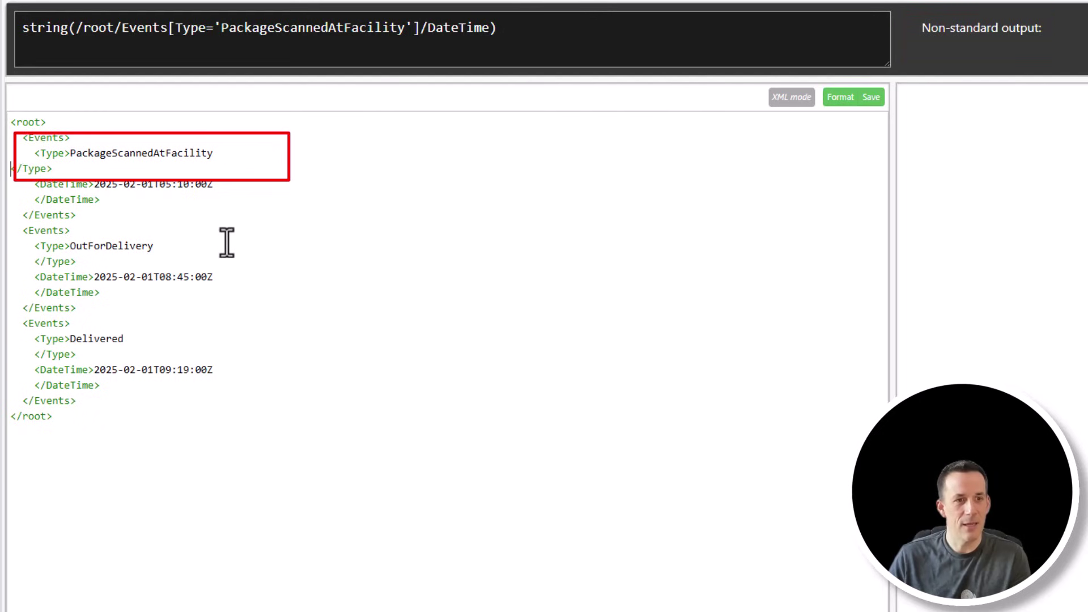
key("BackSpace")
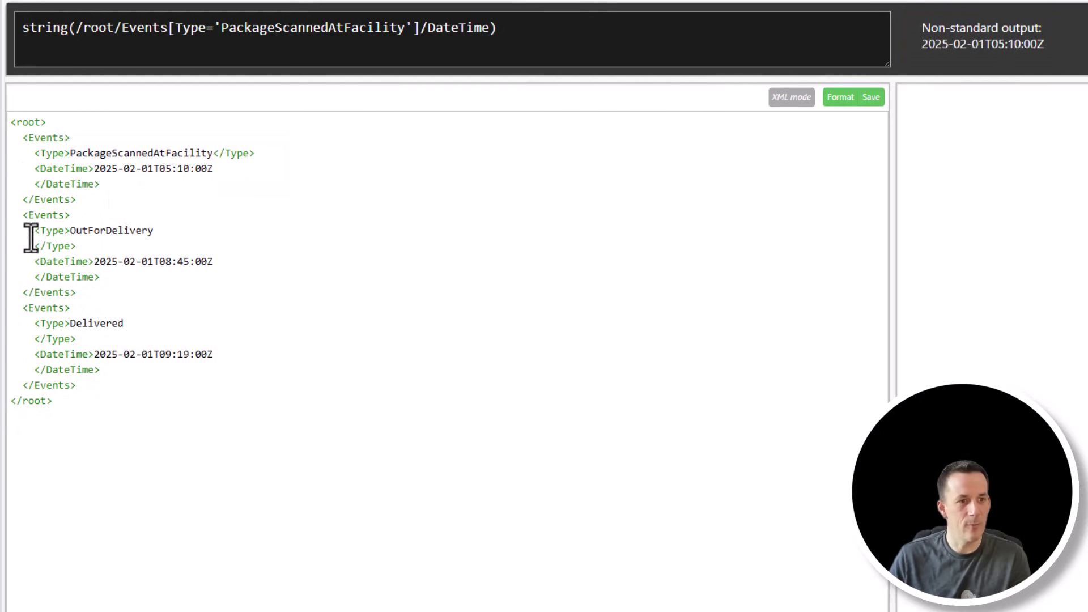
left_click(34, 246)
key("BackSpace")
key("BackSpace")
key("BackSpace")
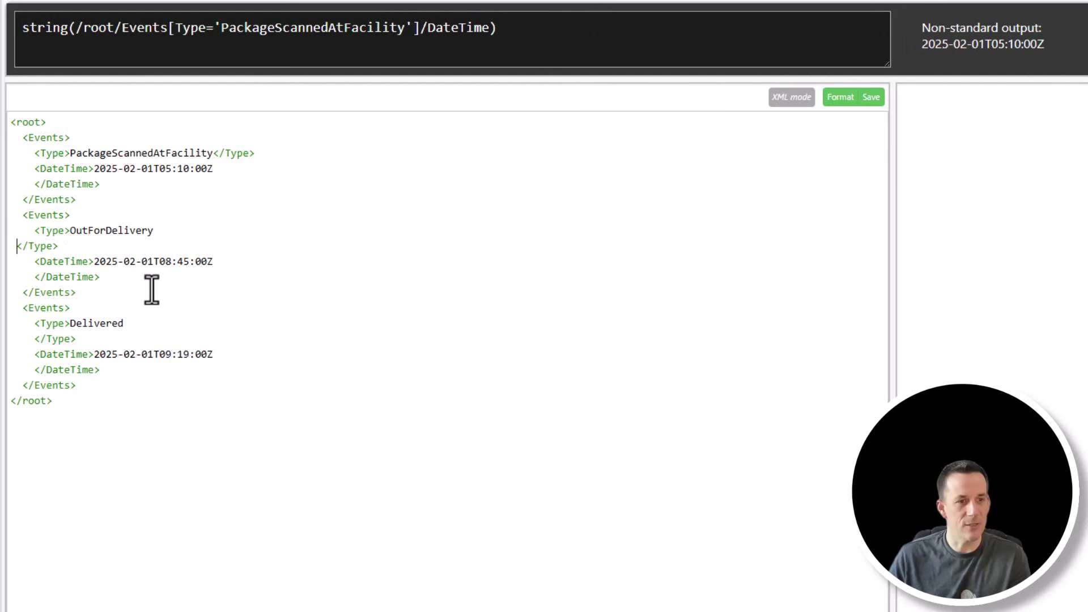
key("BackSpace")
key("BackSpace")
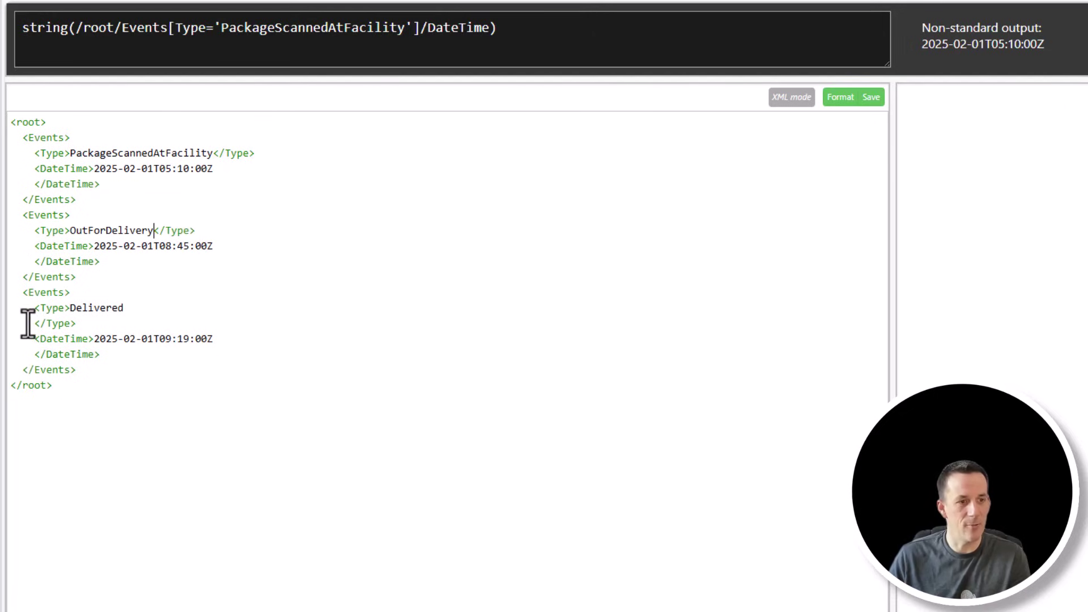
left_click(31, 323)
key("BackSpace")
key("BackSpace")
key("BackSpace")
key("BackSpace")
key("BackSpace")
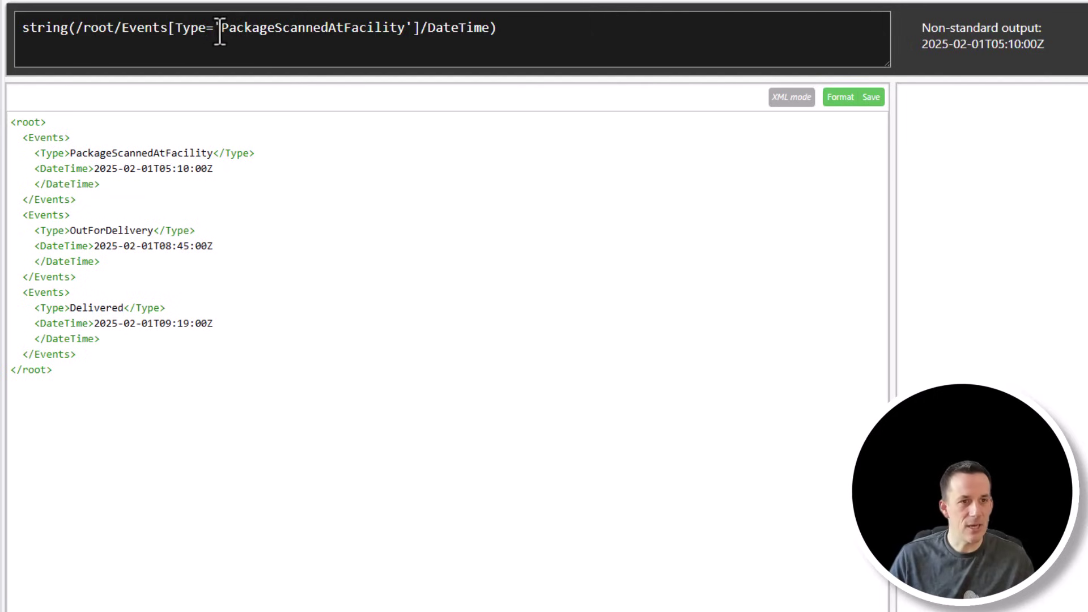
left_click_drag(220, 27, 401, 27)
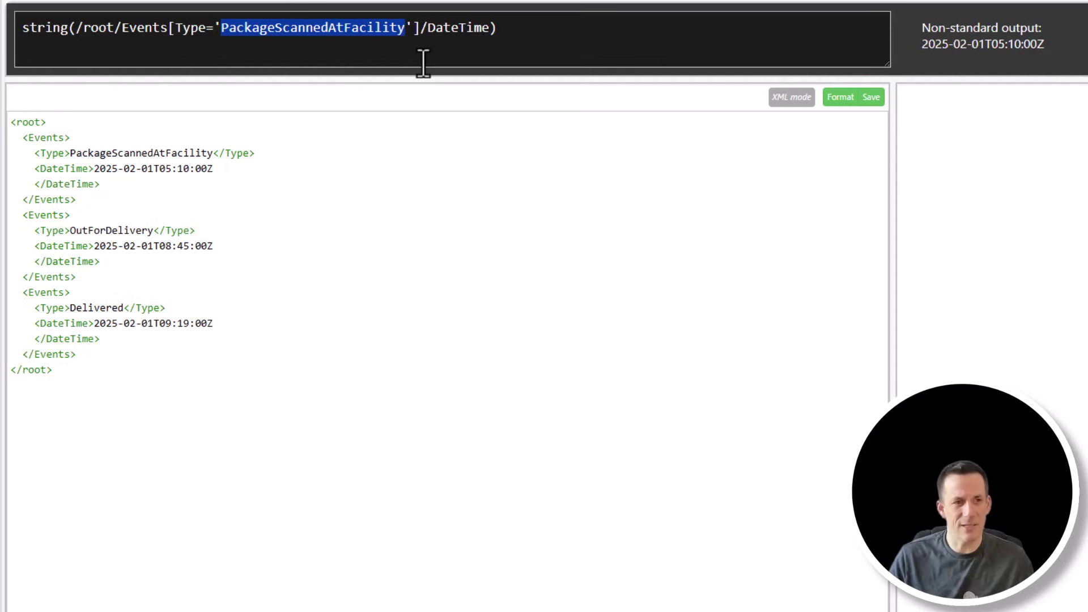
type("Delivered")
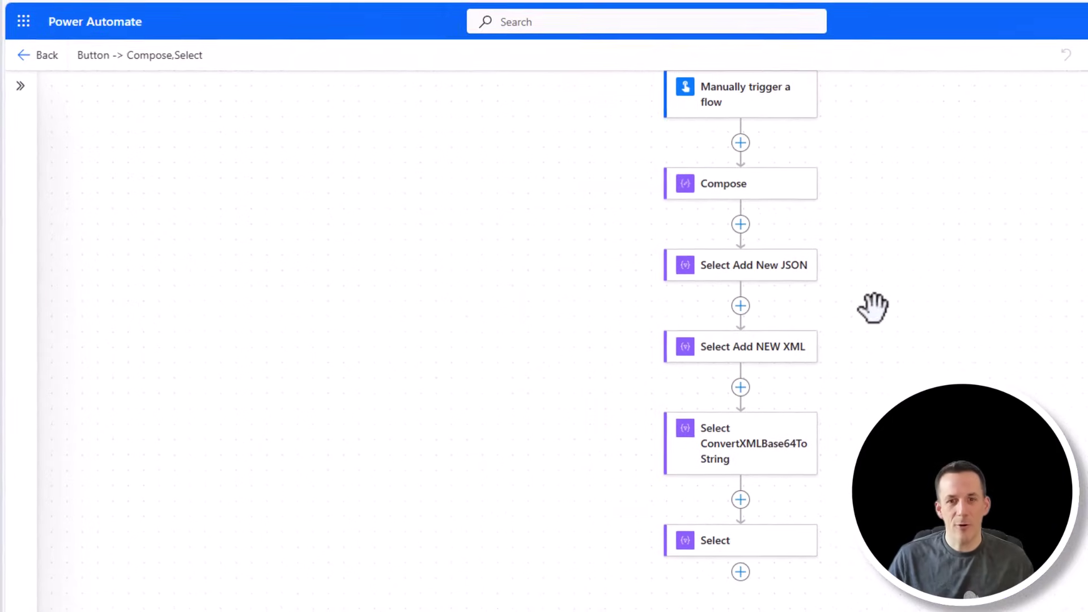
- Inspect the Compose sample JSON and the Select Add New JSON addProperty expression
left_click(759, 186)
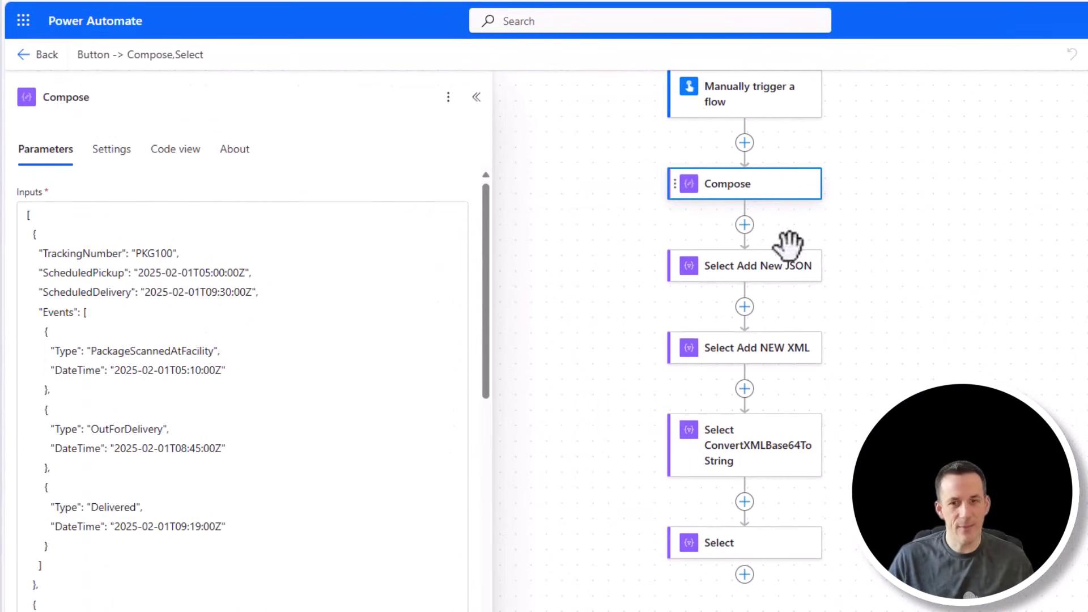
left_click(762, 270)
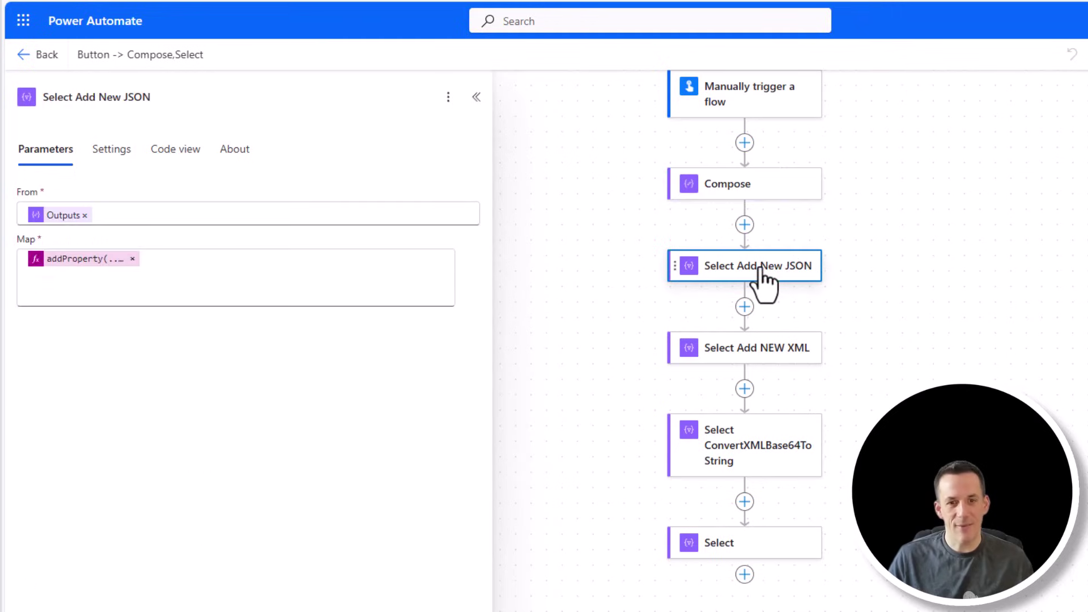
left_click(67, 260)
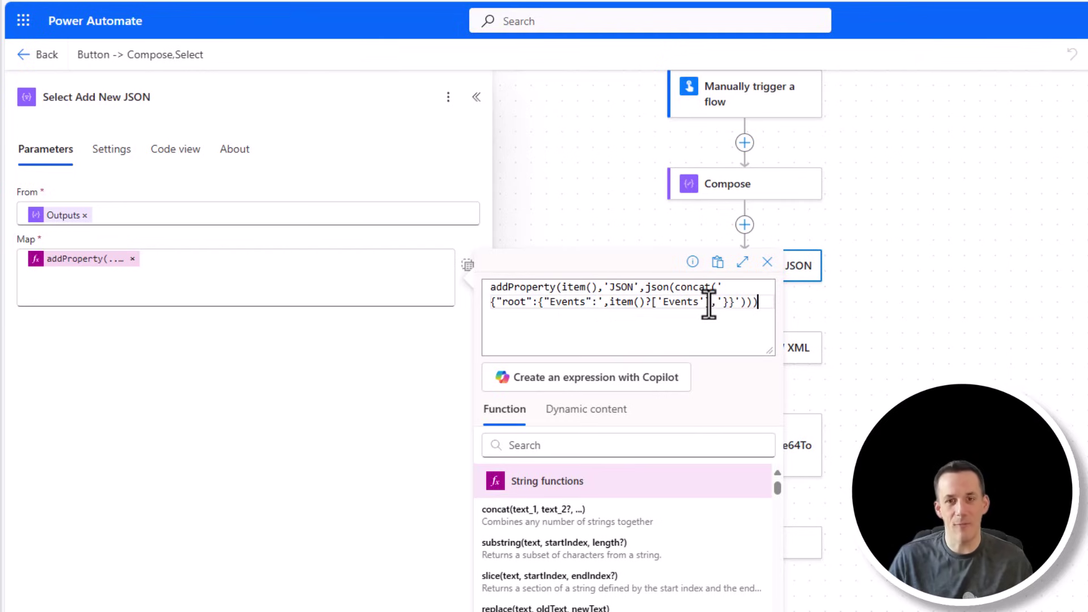
- Review the xml() conversion in Select Add NEW XML and ConvertXMLBase64ToString, then open the final Select
left_click(800, 354)
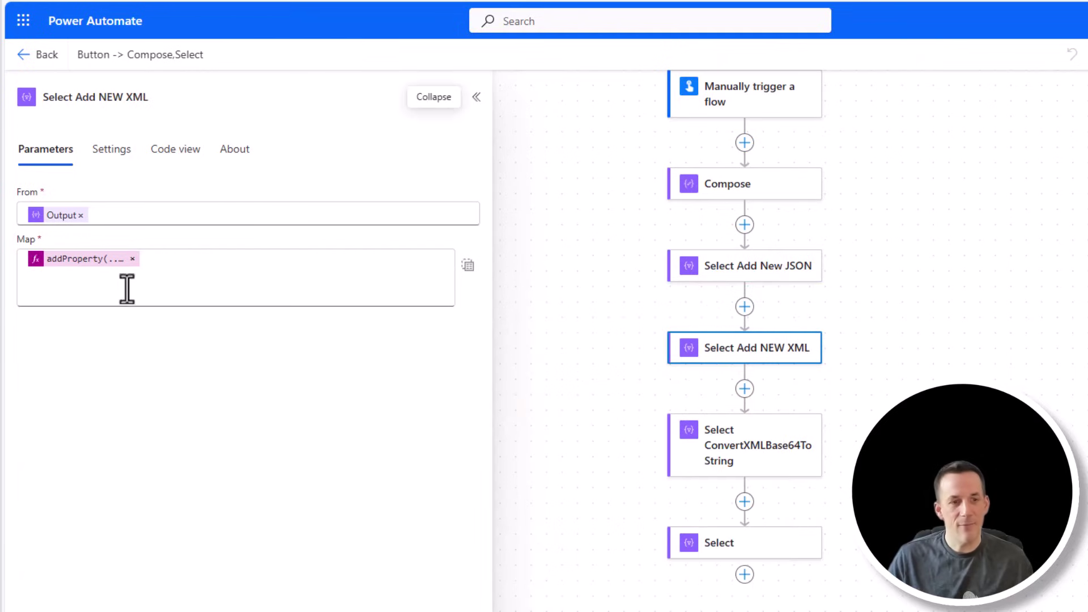
left_click(90, 262)
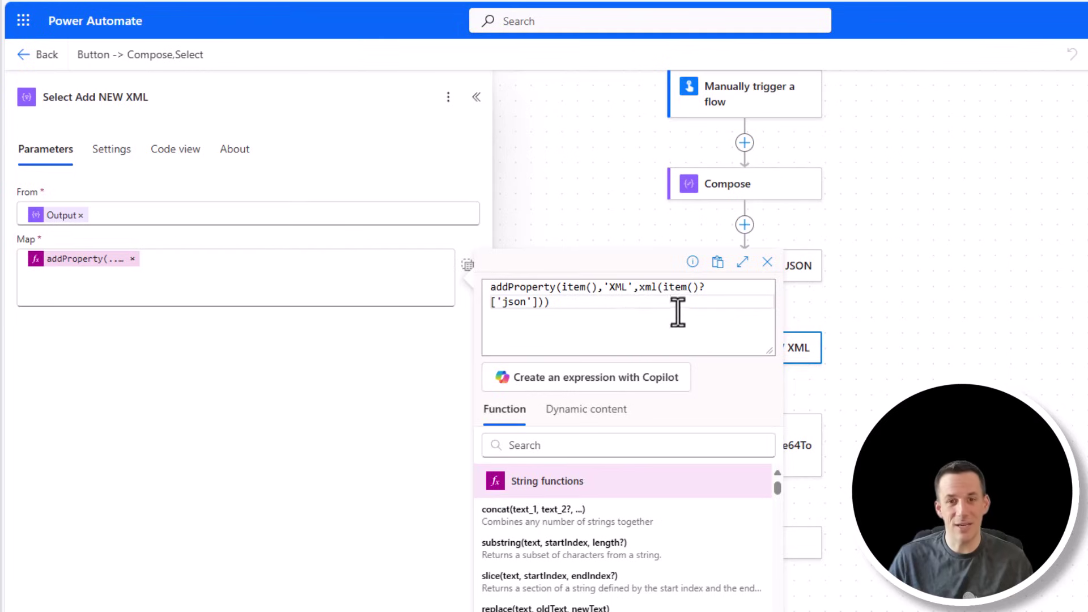
left_click_drag(634, 287, 540, 308)
left_click(793, 442)
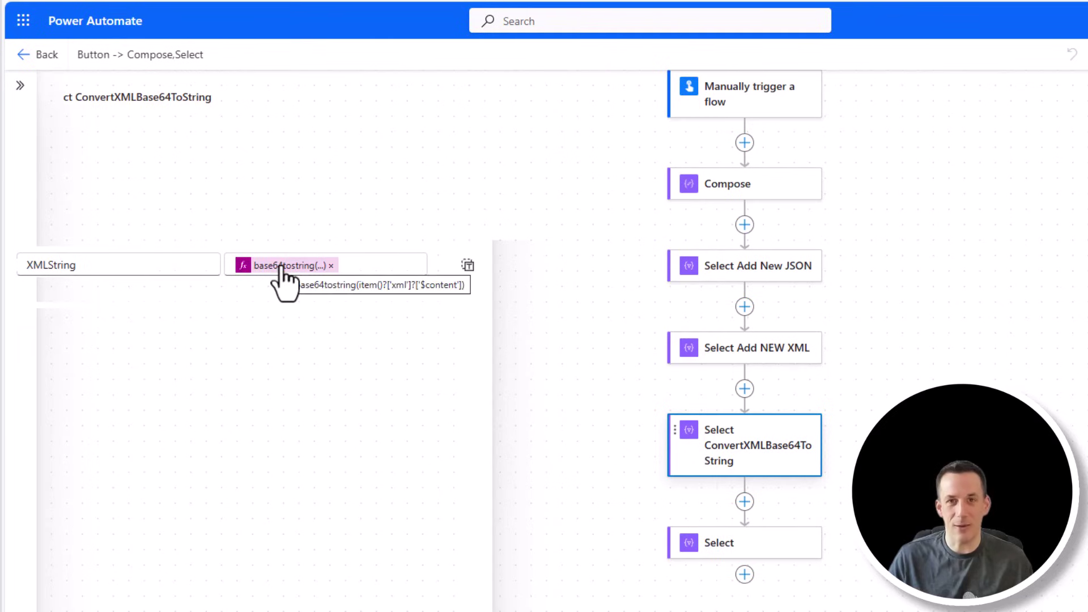
left_click(762, 350)
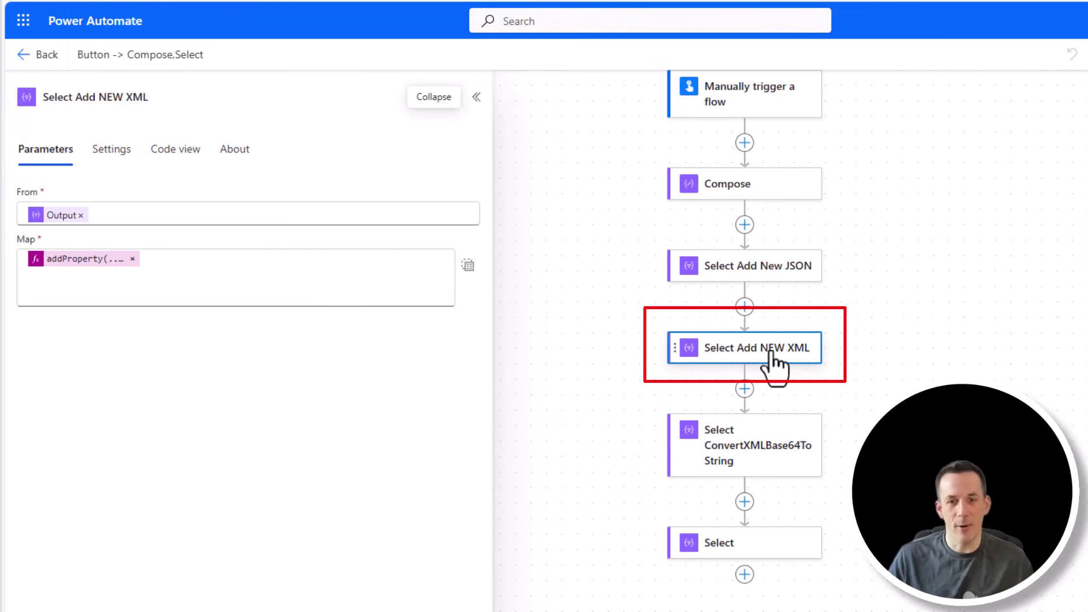
left_click(742, 543)
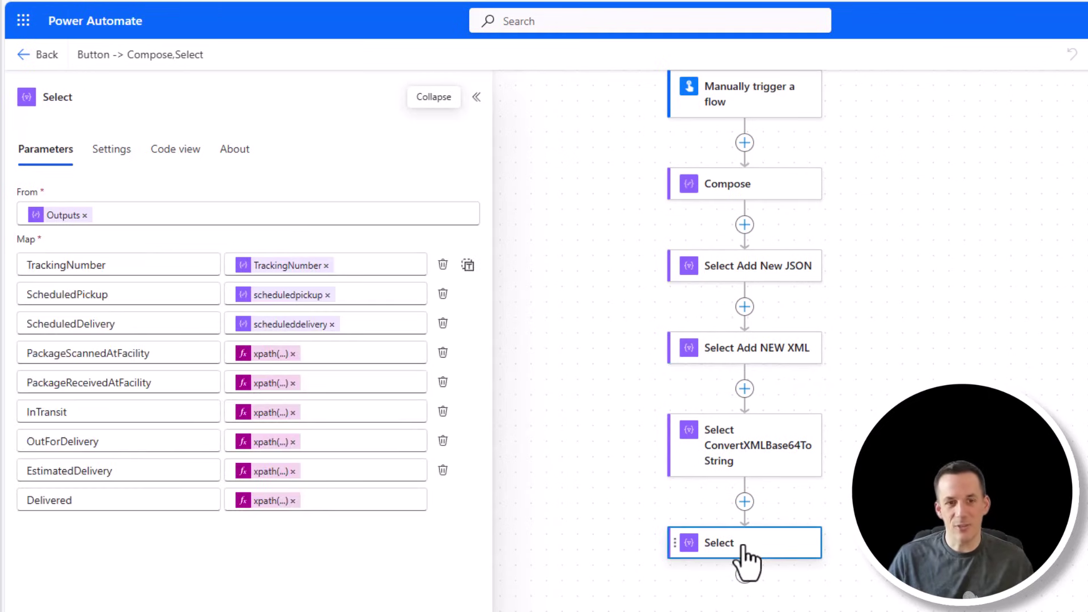
- Replace the PackageScannedAtFacility xpath's xml(json(concat(...))) argument with item()?['xml']
left_click(265, 354)
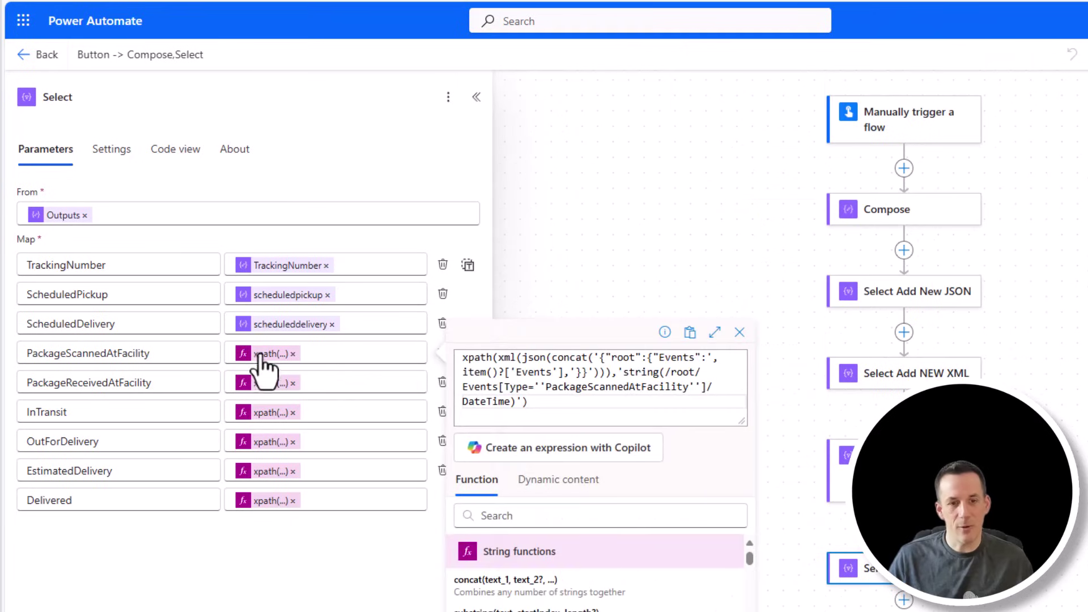
left_click_drag(498, 357, 611, 373)
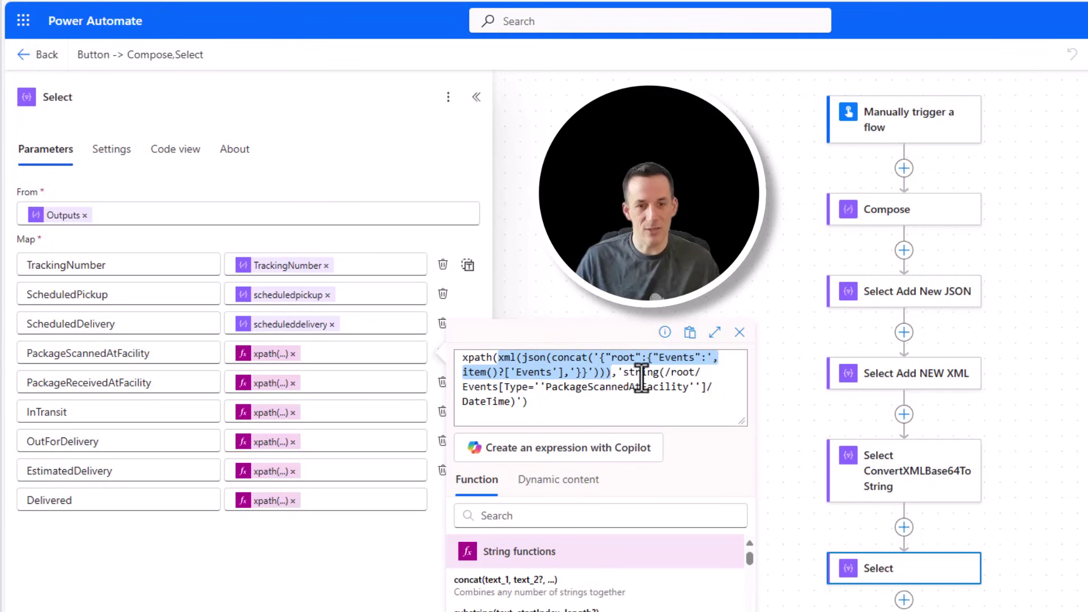
type("item()")
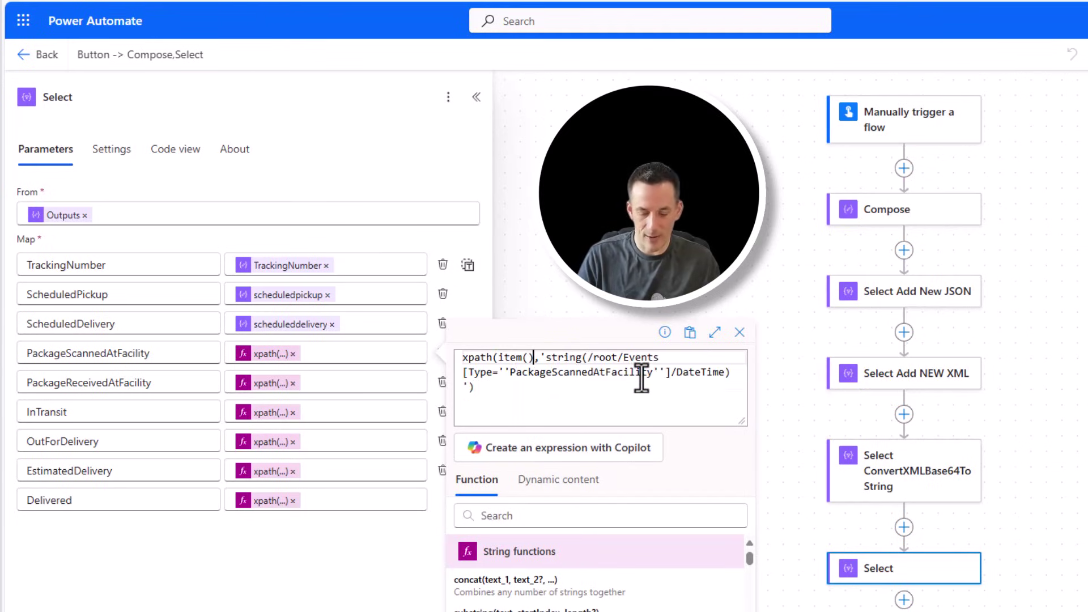
type("?['xml")
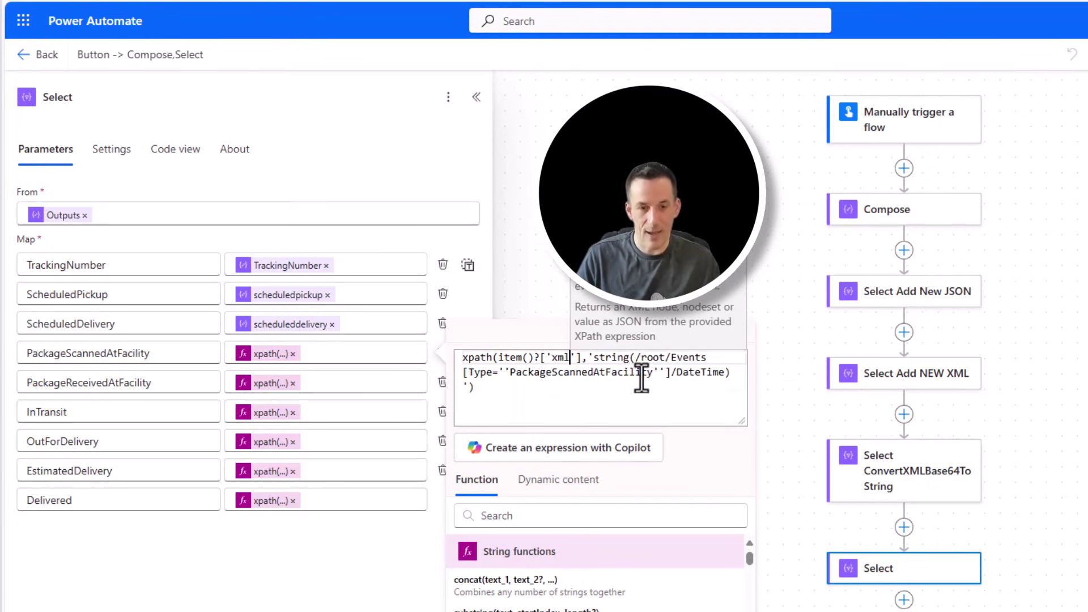